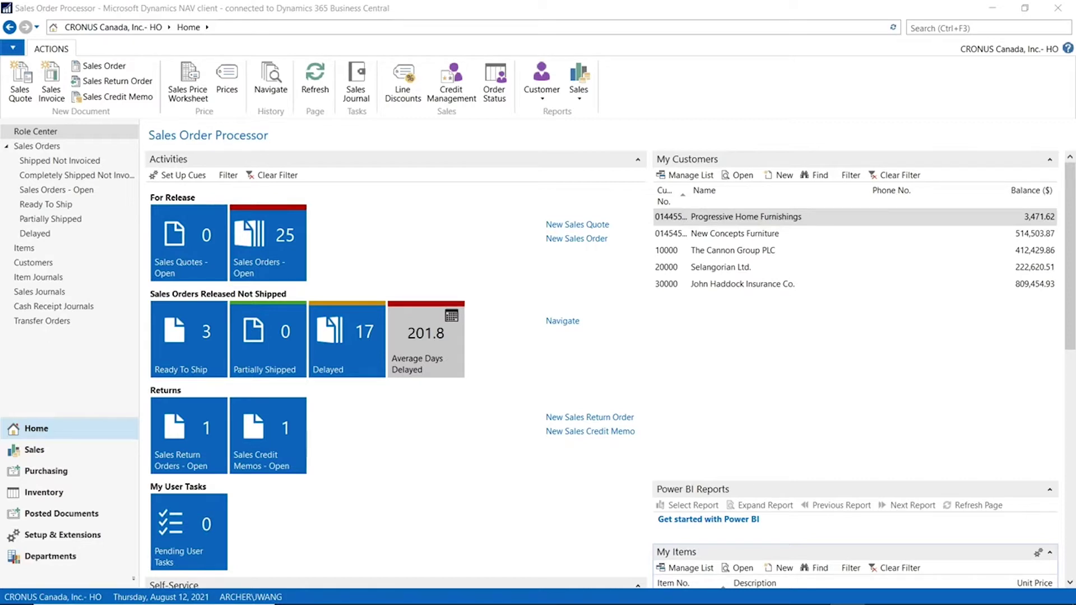
# Search for the order promising page and open Order Promising Setup
pyautogui.click(920, 28)
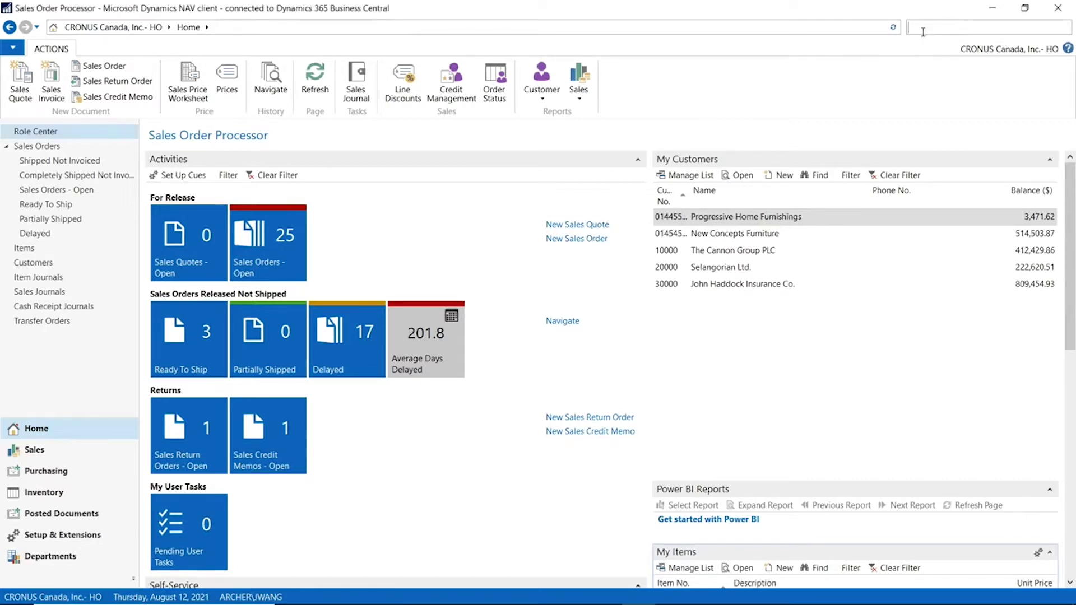
pyautogui.write('order ')
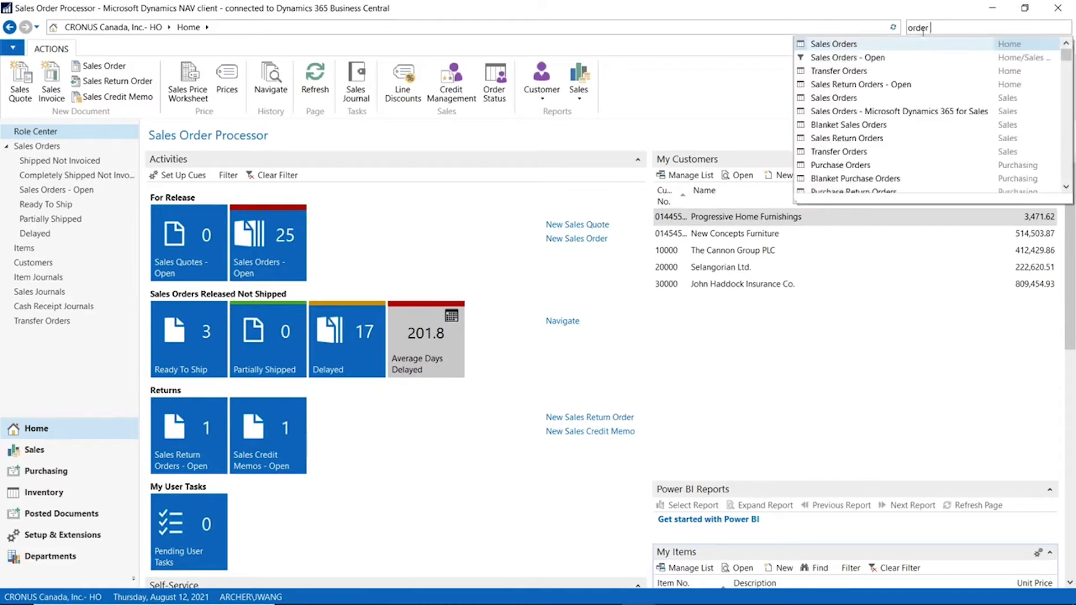
pyautogui.write('promi')
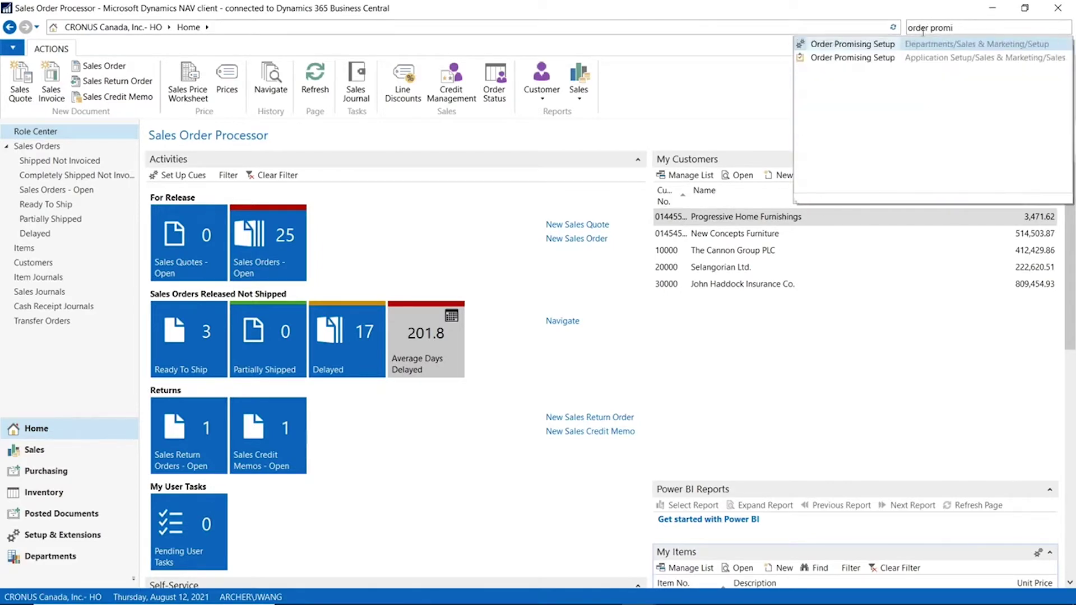
pyautogui.click(881, 46)
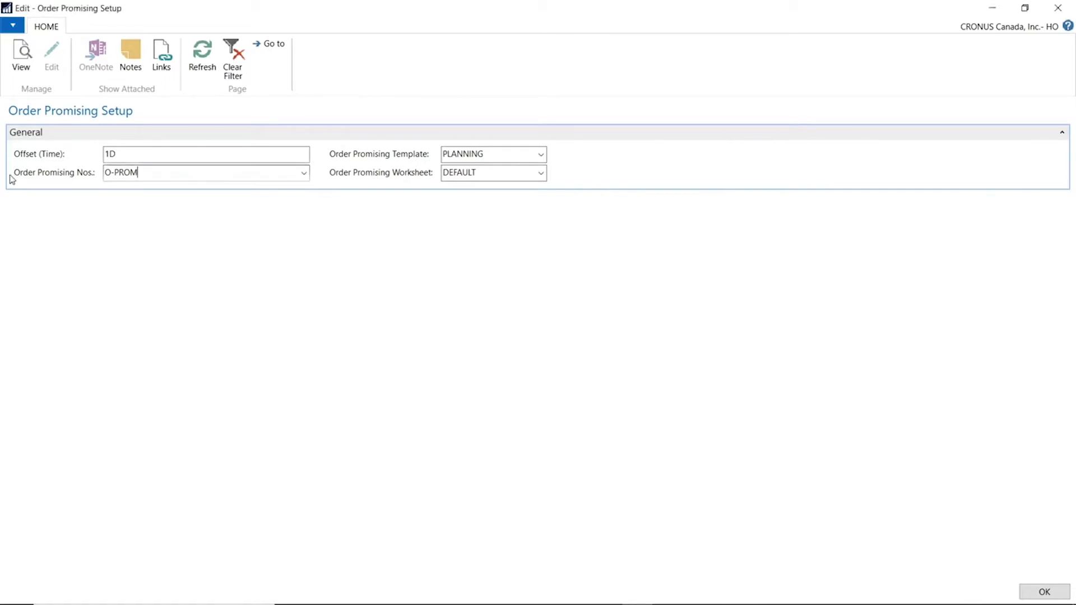
# Examine the number series behind Order Promising Nos. in the full No. Series List, then close the list
pyautogui.moveTo(147, 175); pyautogui.dragTo(17, 166)
pyautogui.click(304, 175)
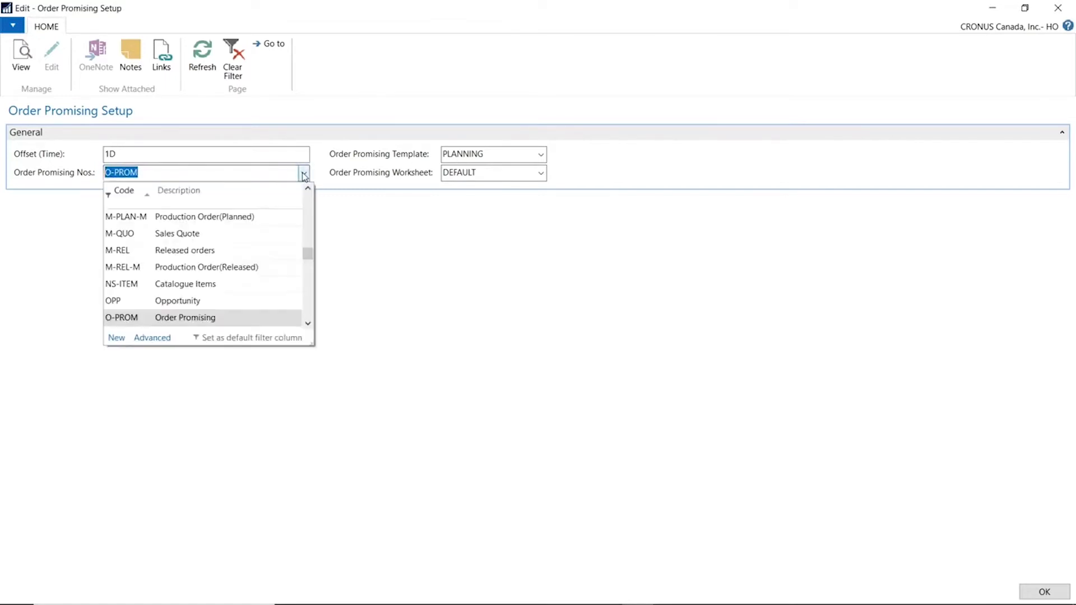
pyautogui.click(161, 342)
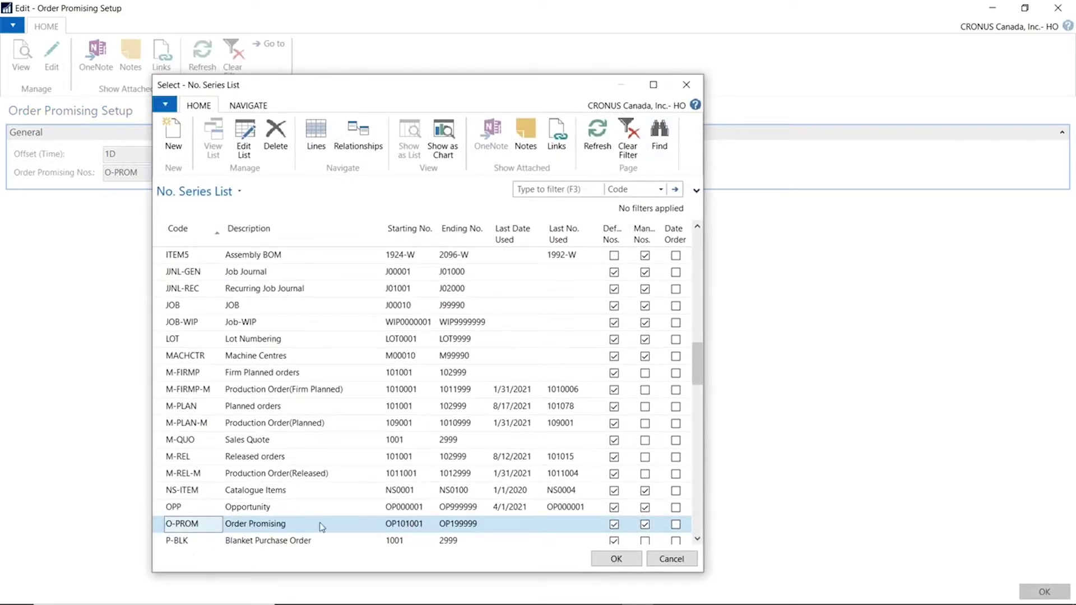
pyautogui.click(695, 90)
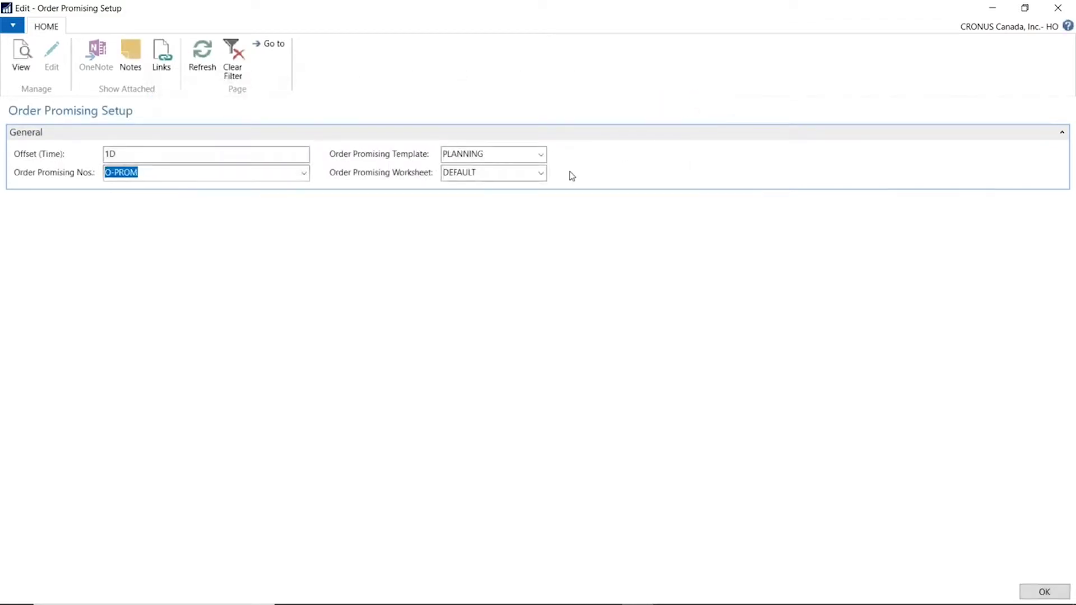
# Choose PLANNING as the Order Promising Template from the full Req. Worksheet Template List
pyautogui.click(486, 155)
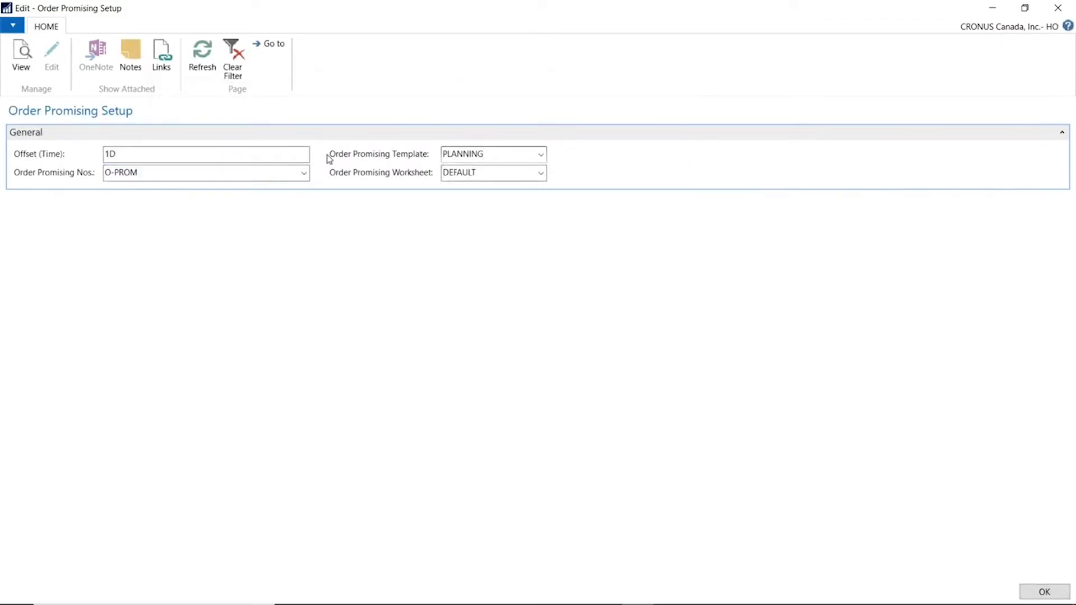
pyautogui.moveTo(492, 155); pyautogui.dragTo(435, 162)
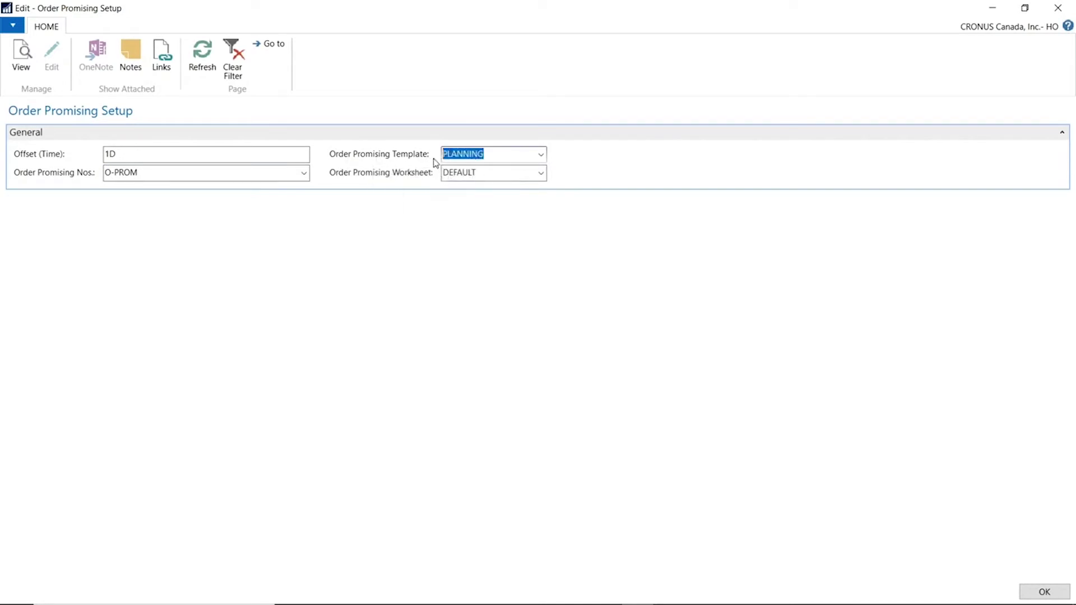
pyautogui.click(541, 155)
pyautogui.click(475, 320)
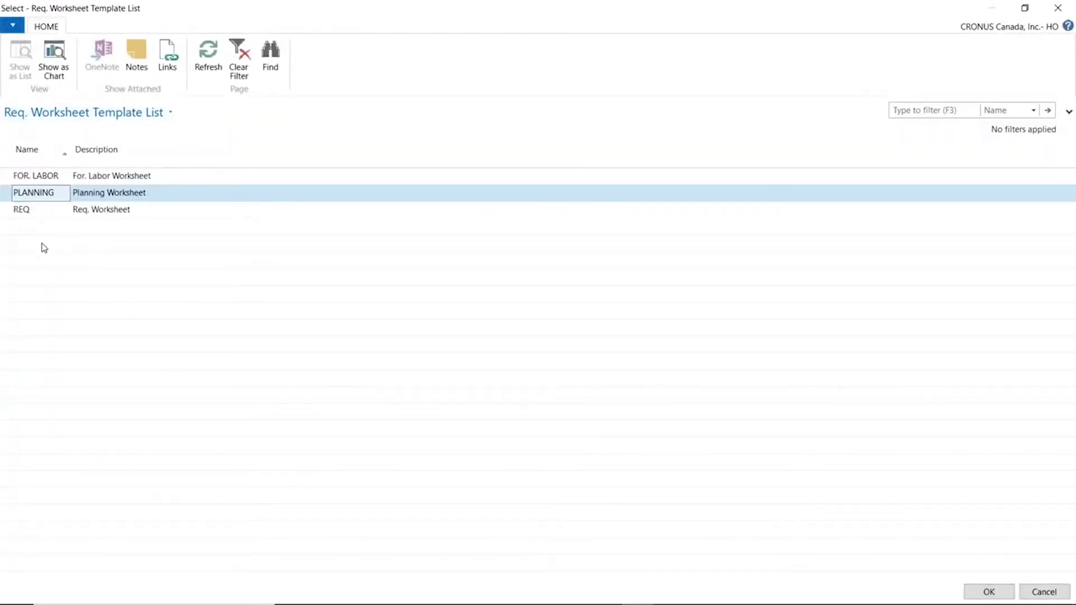
pyautogui.click(37, 214)
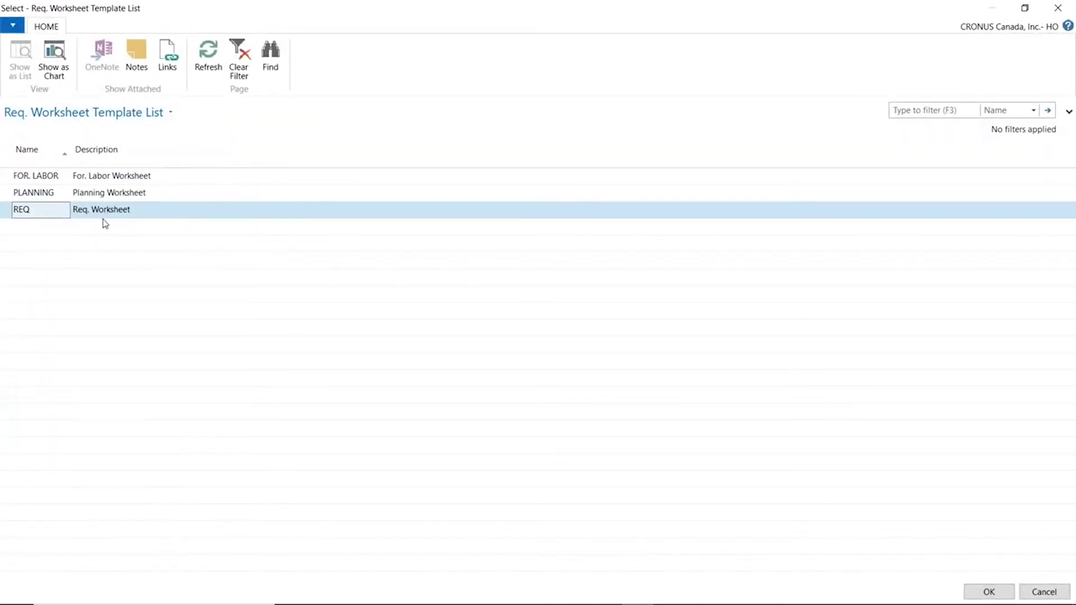
pyautogui.click(62, 198)
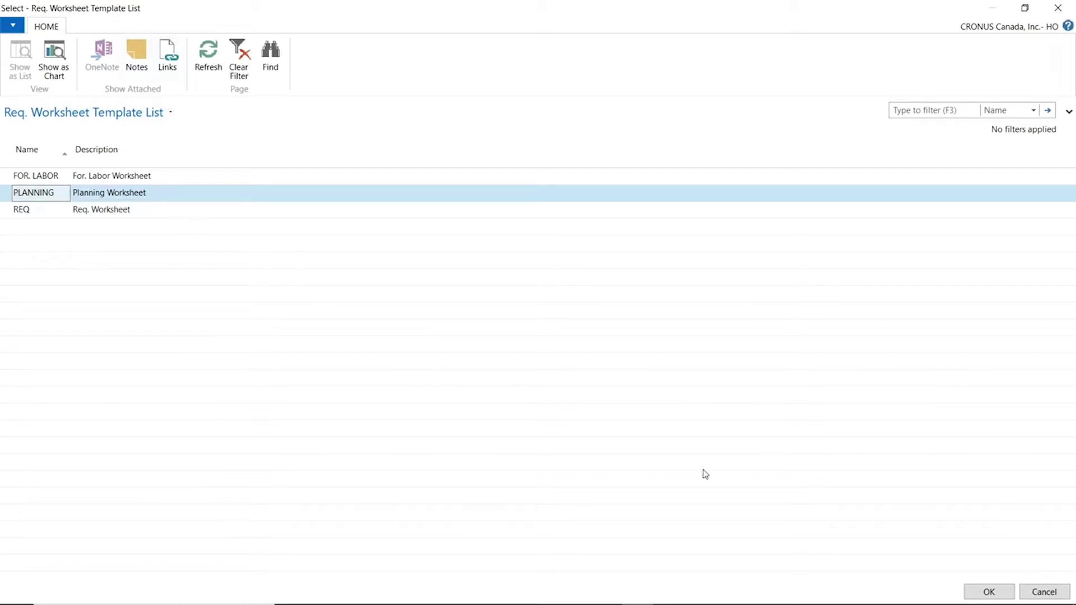
pyautogui.click(989, 593)
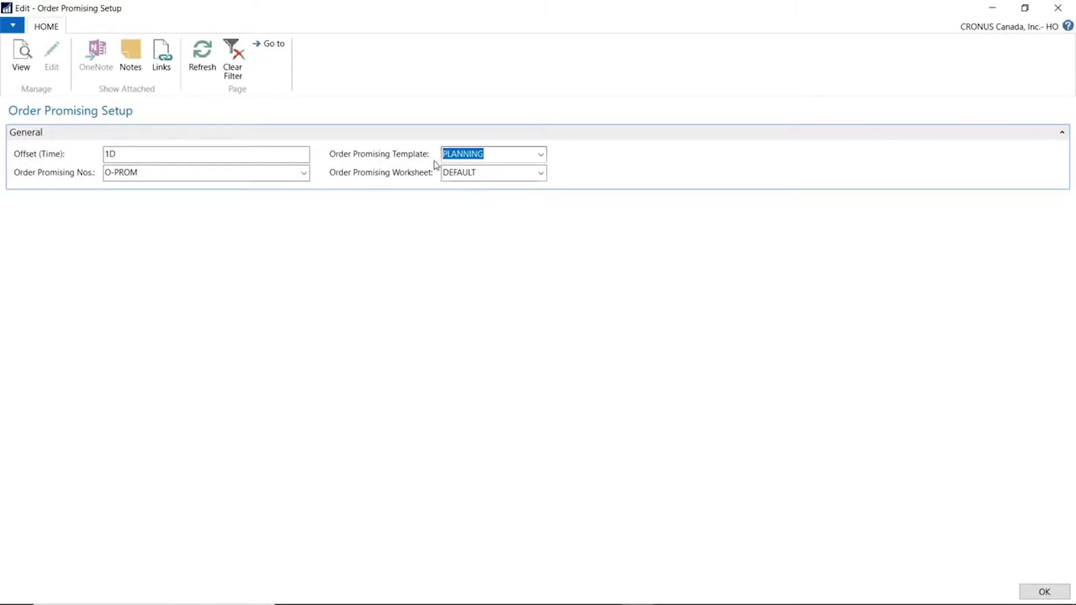
# Choose DEFAULT as the Order Promising Worksheet from the full list of worksheet names and close the setup
pyautogui.click(486, 172)
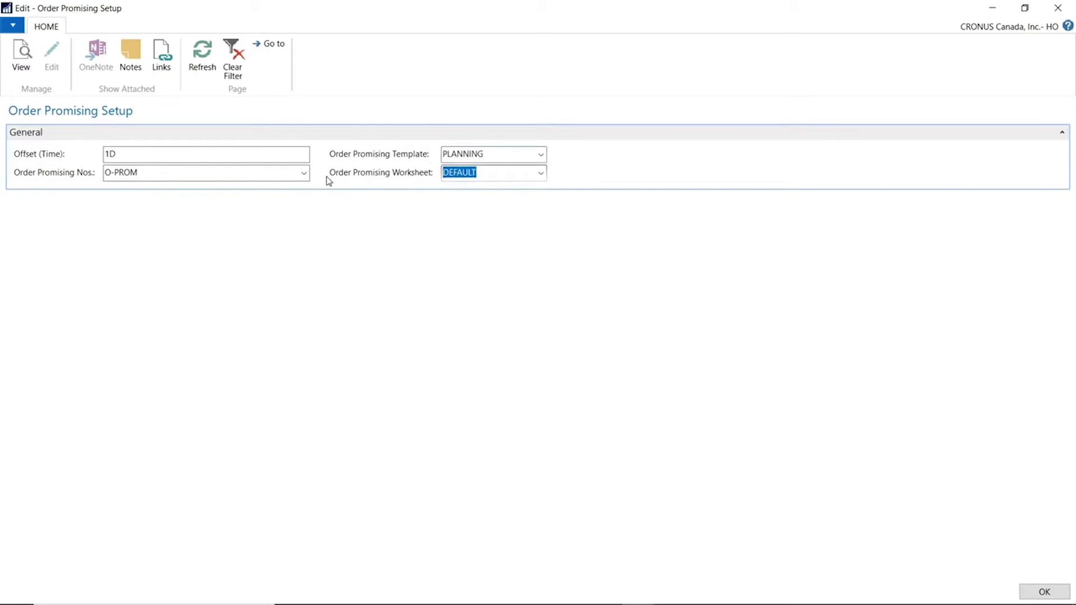
pyautogui.click(540, 174)
pyautogui.click(492, 336)
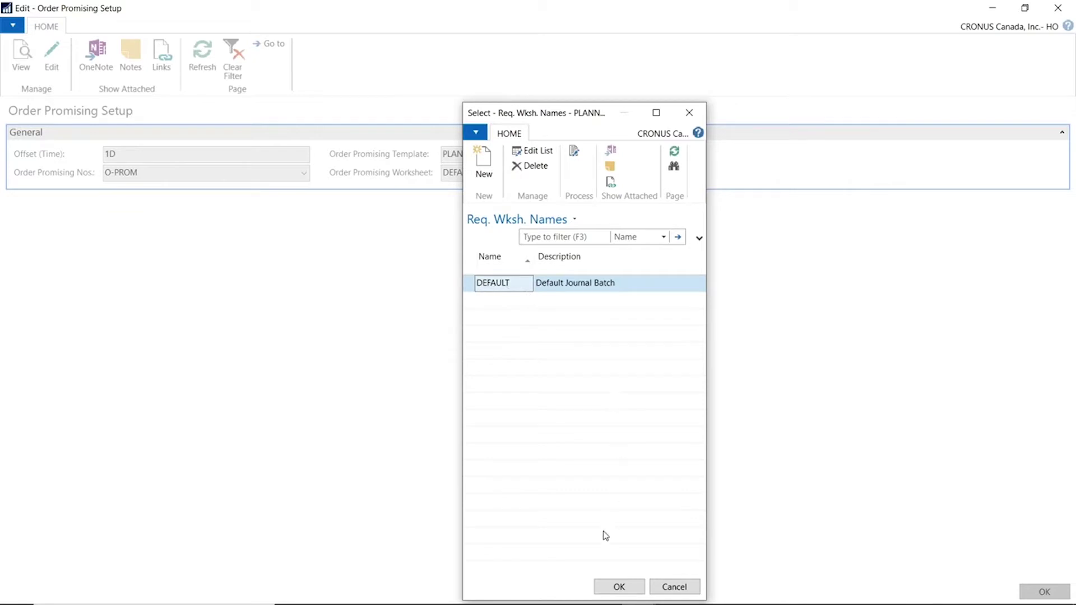
pyautogui.click(616, 587)
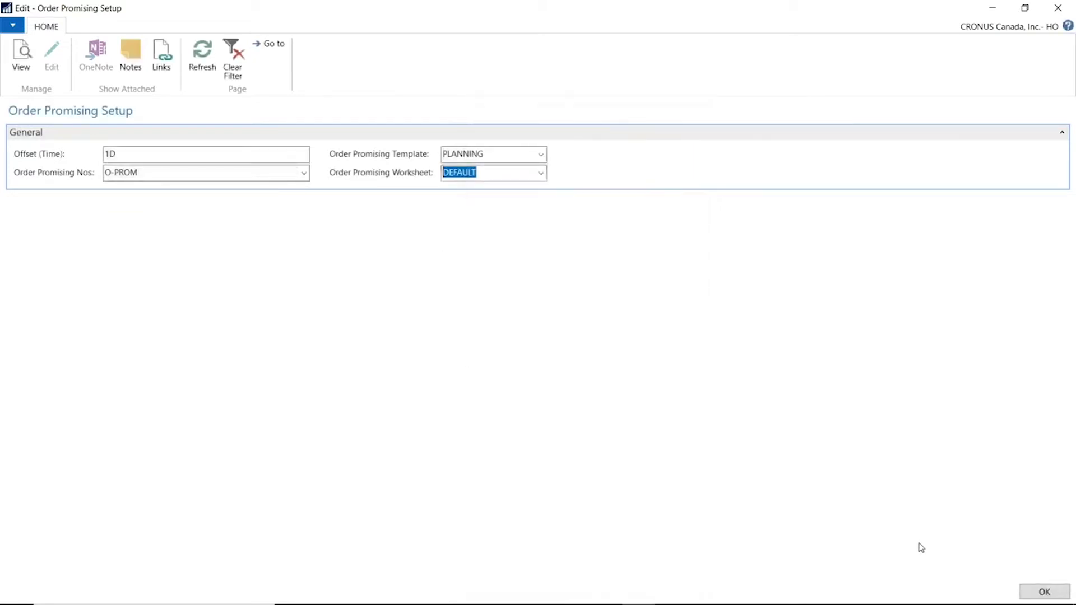
pyautogui.click(1044, 592)
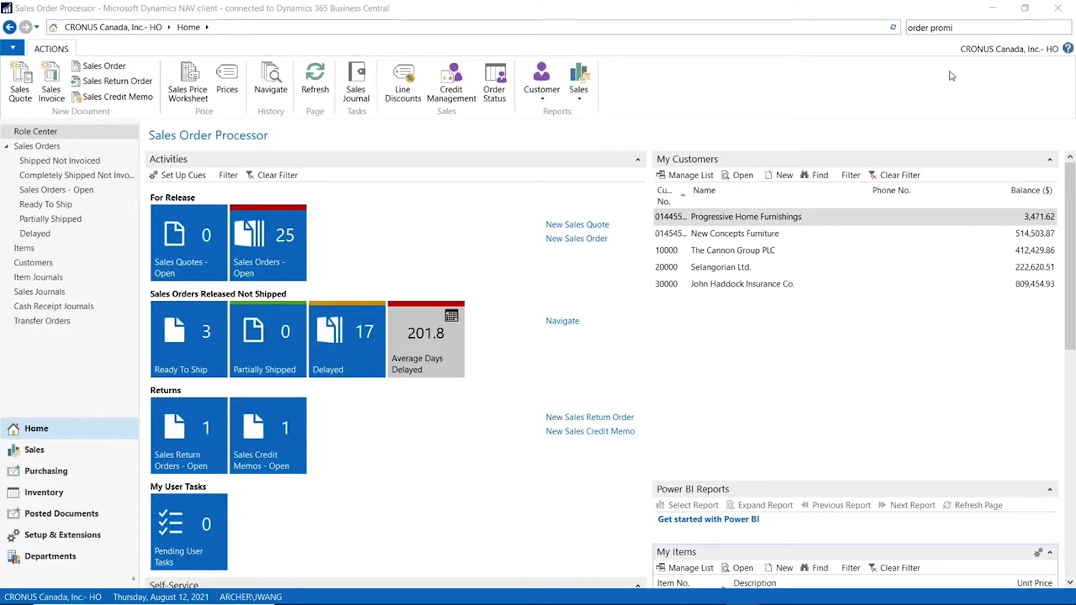
# Replace the page search with "inventory setup" and open Inventory Setup
pyautogui.click(959, 29)
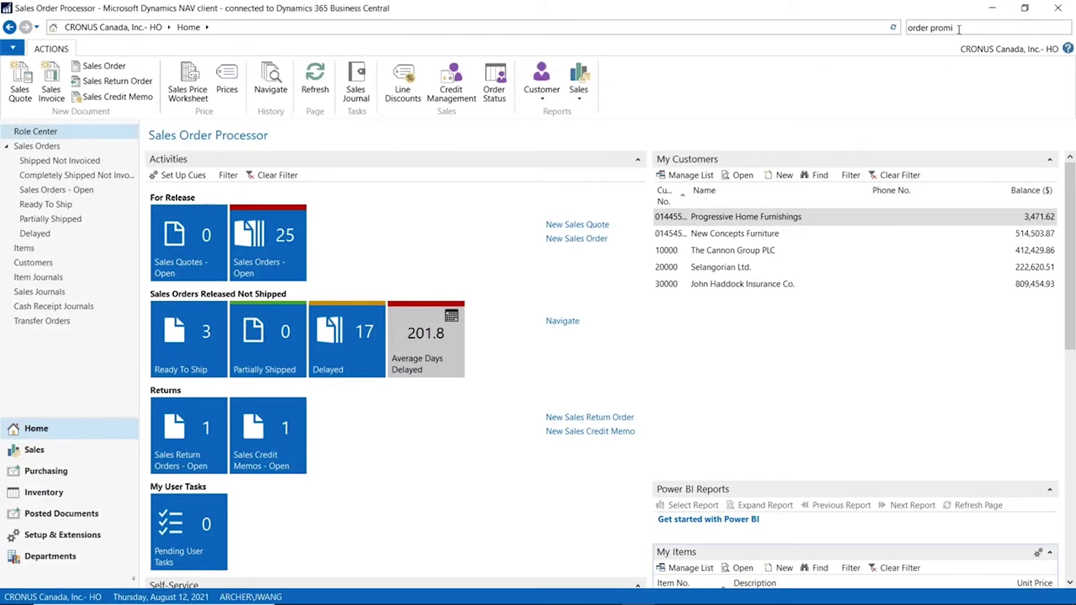
pyautogui.moveTo(959, 29); pyautogui.dragTo(801, 31)
pyautogui.press('BackSpace')
pyautogui.write('inventory setup')
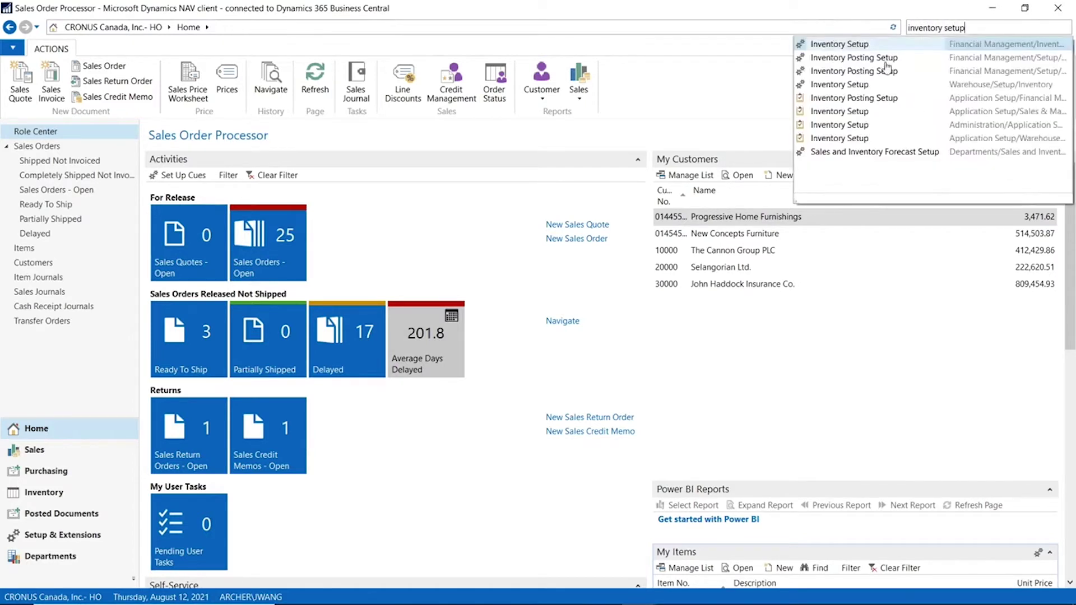
pyautogui.click(866, 45)
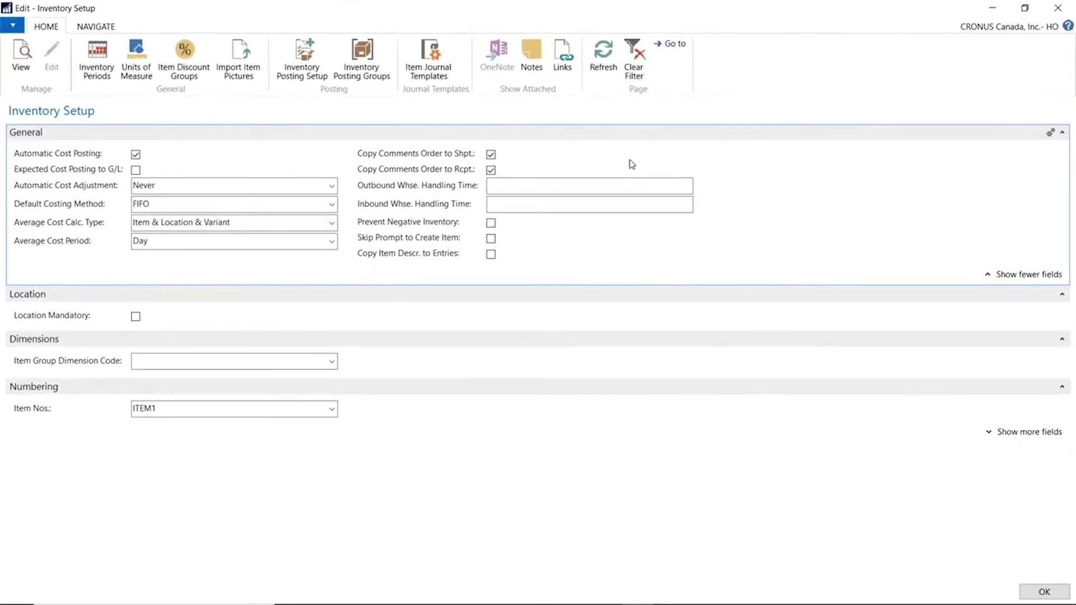
# Examine the Outbound Whse. Handling Time field in Inventory Setup and close the page
pyautogui.click(647, 28)
pyautogui.click(505, 186)
pyautogui.click(1057, 7)
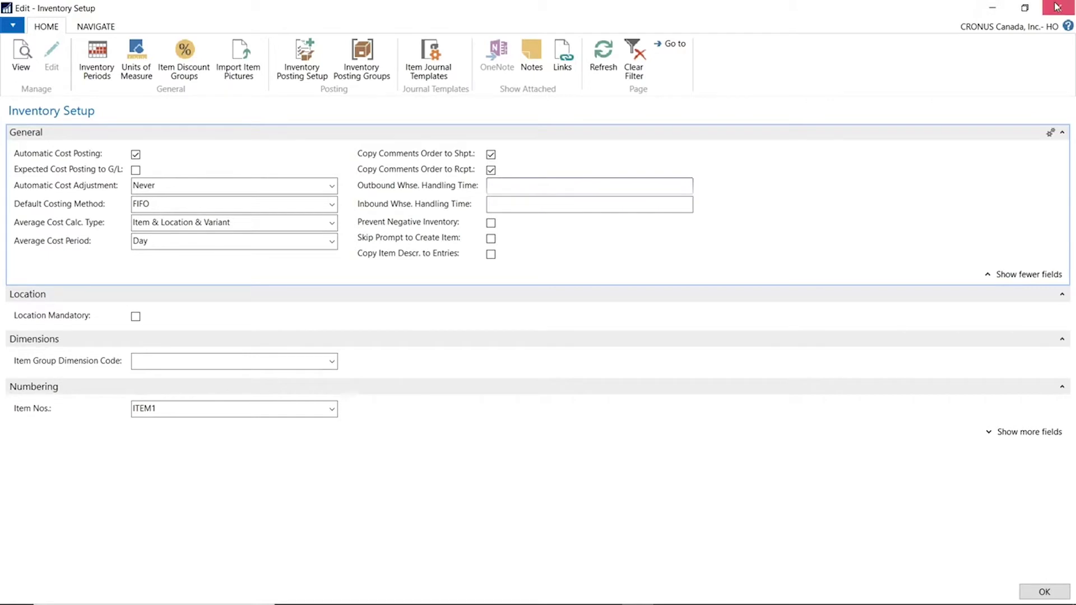
# Search for the inventory locations list and open the BLUE warehouse's location card
pyautogui.click(976, 29)
pyautogui.write('locations')
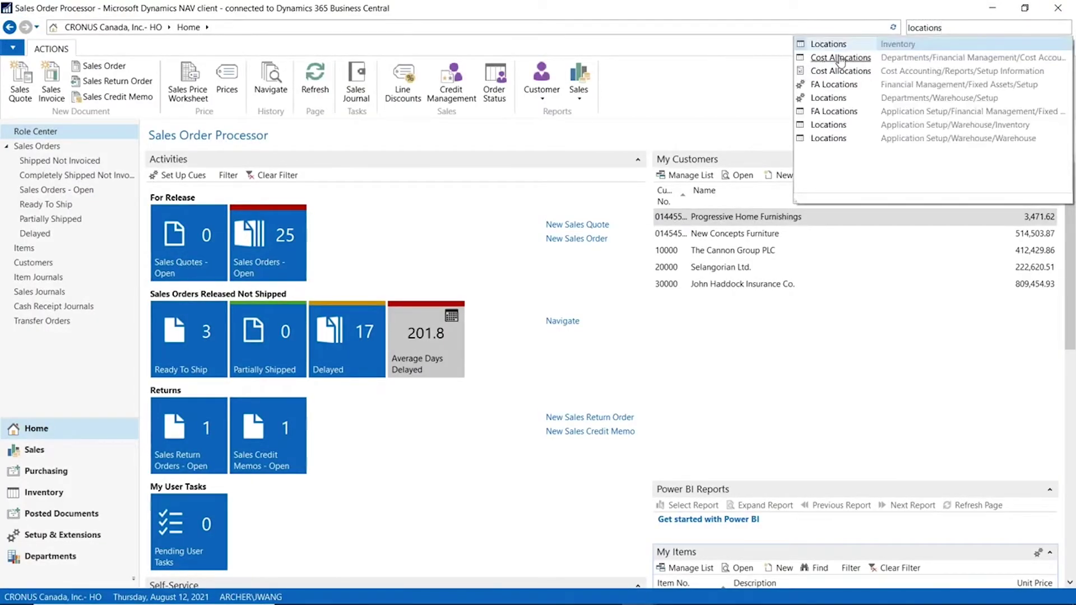
pyautogui.click(837, 47)
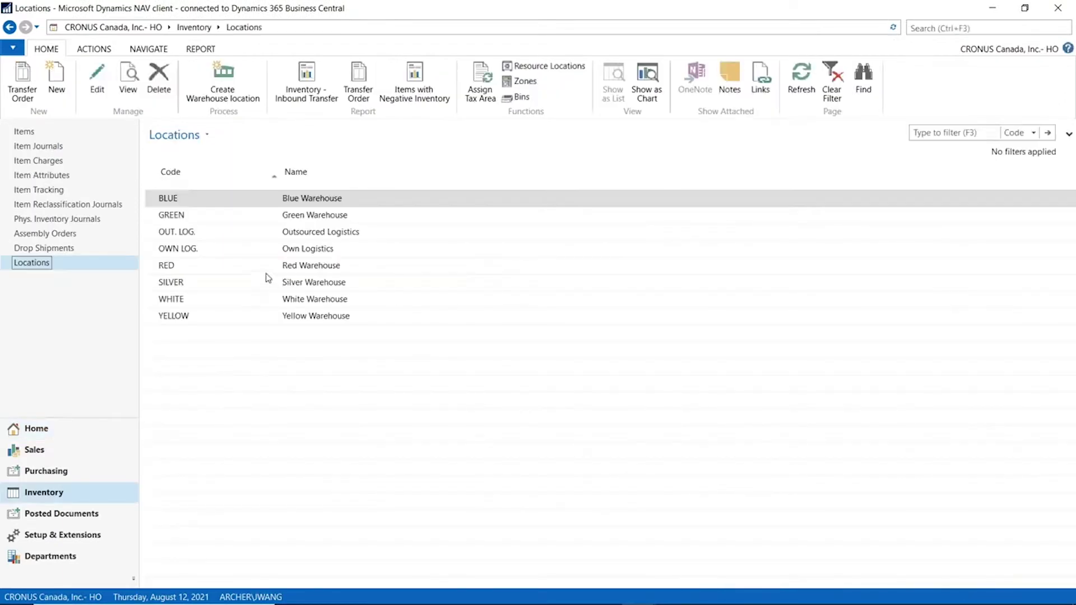
pyautogui.doubleClick(206, 209)
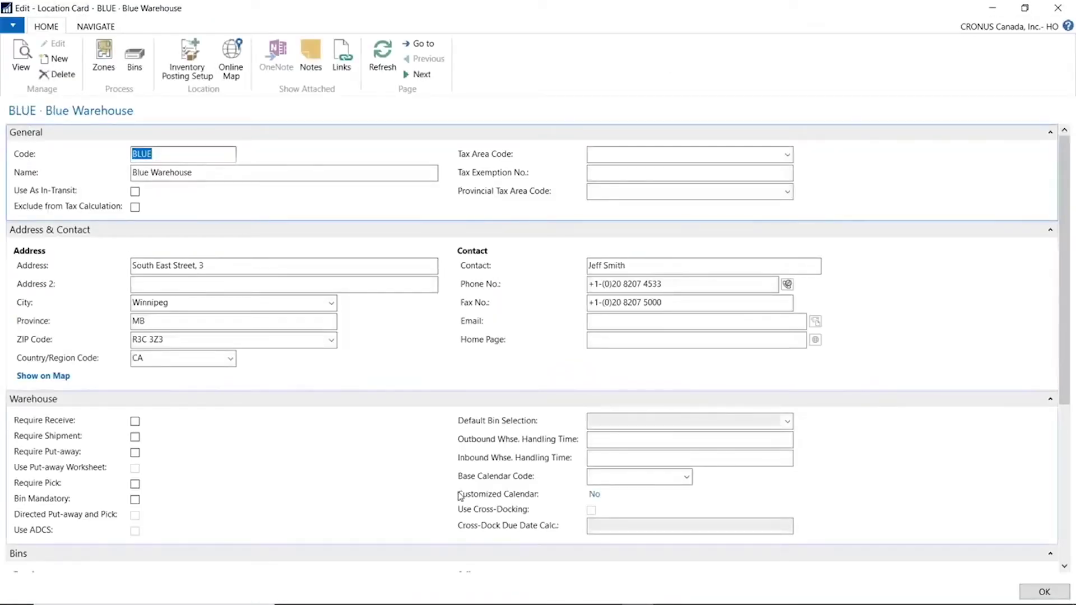
# Examine the Outbound Whse. Handling Time on the BLUE location card in a resized window, then close the card
pyautogui.click(608, 437)
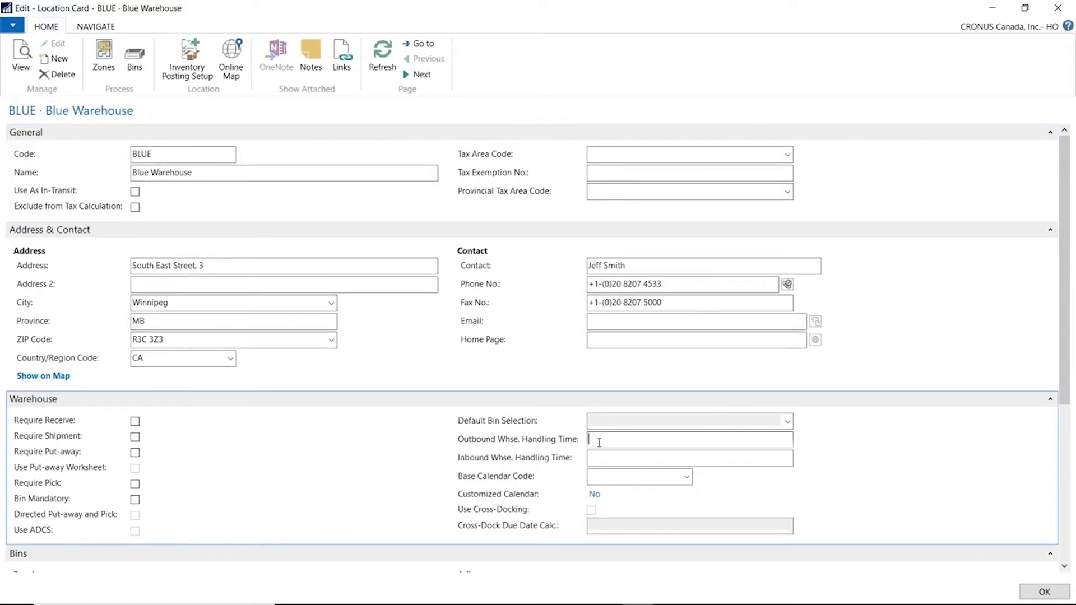
pyautogui.moveTo(543, 8); pyautogui.dragTo(634, 95)
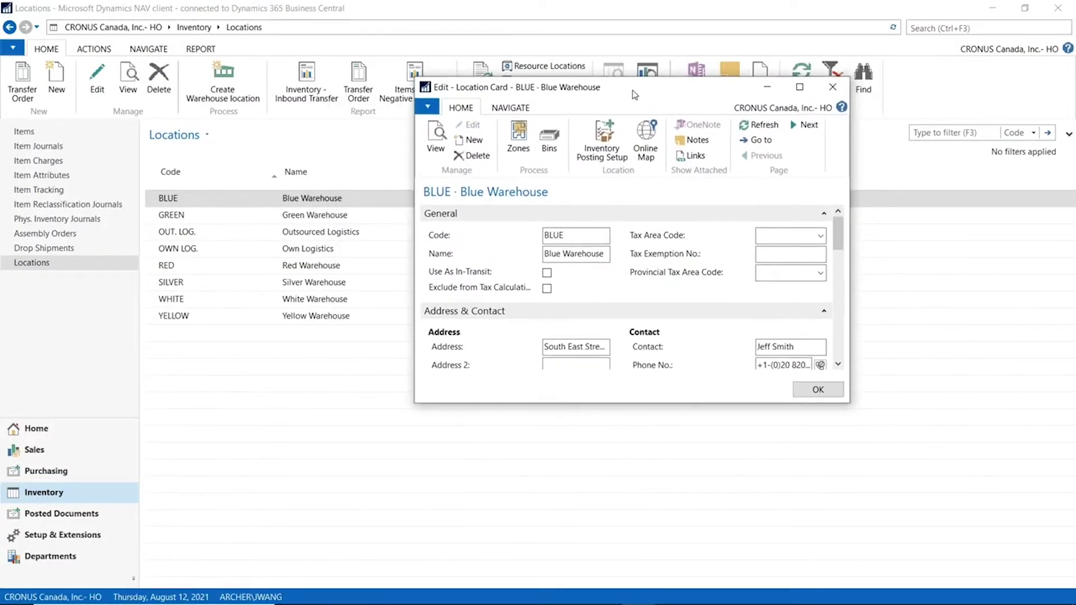
pyautogui.moveTo(848, 402); pyautogui.dragTo(966, 556)
pyautogui.click(821, 365)
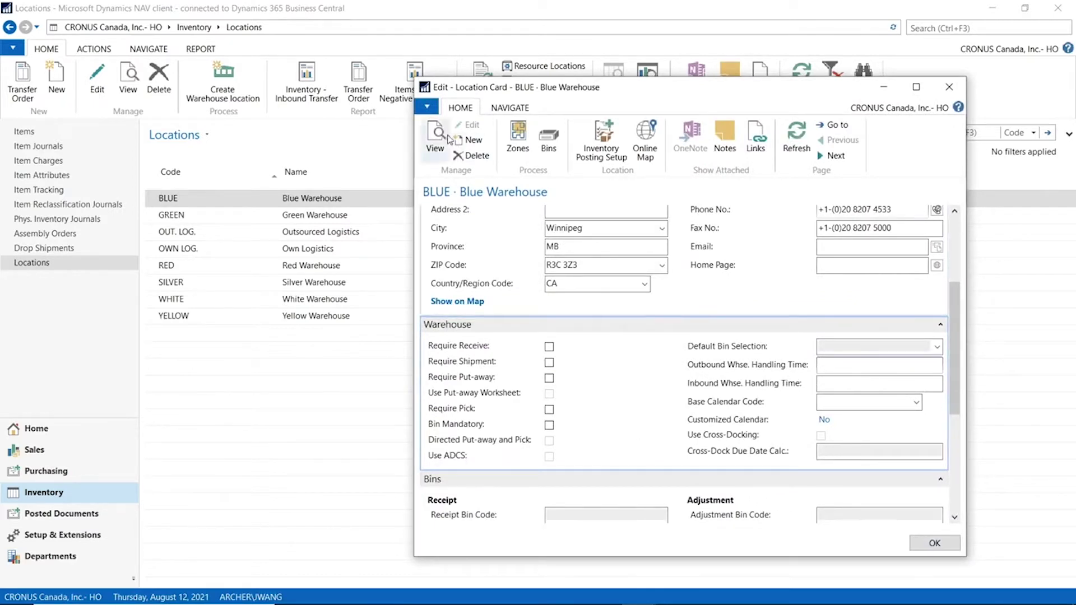
pyautogui.click(935, 542)
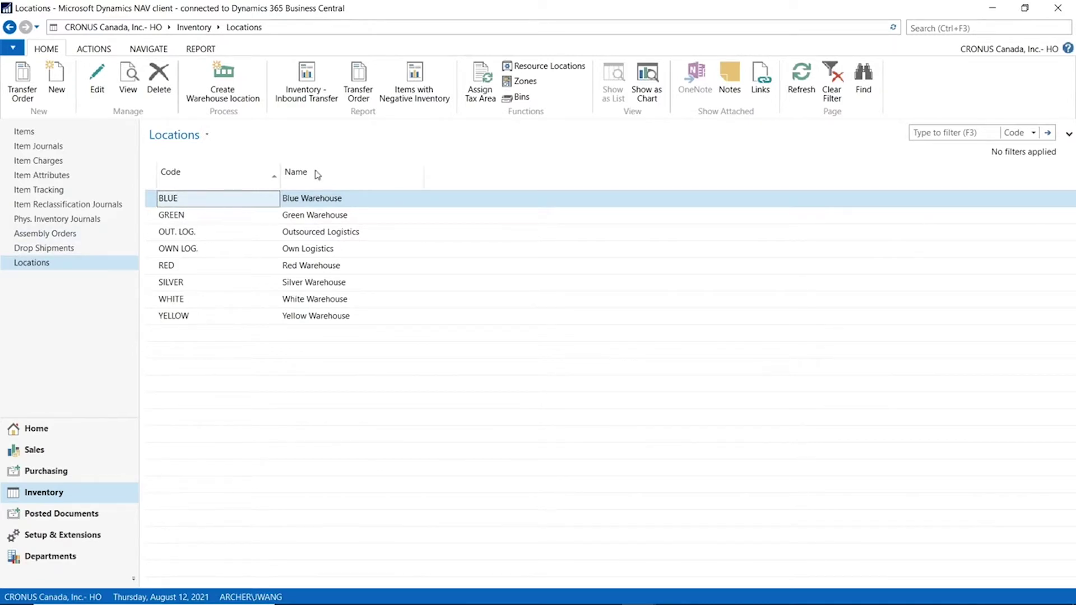
# Search for "company info" and open Company Information at its Shipping section
pyautogui.click(955, 26)
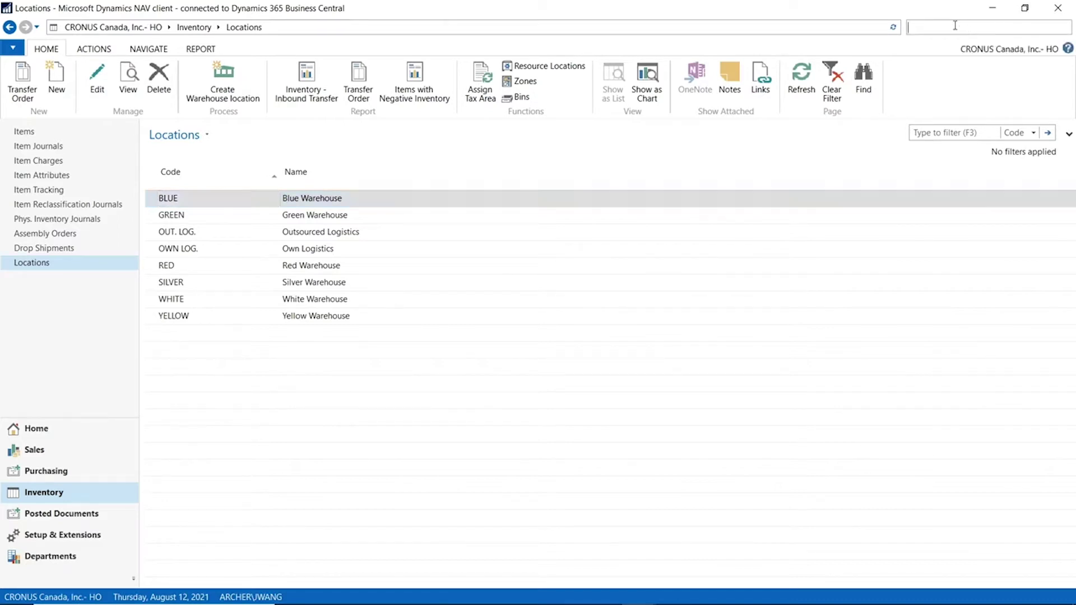
pyautogui.write('company info')
pyautogui.press('Return')
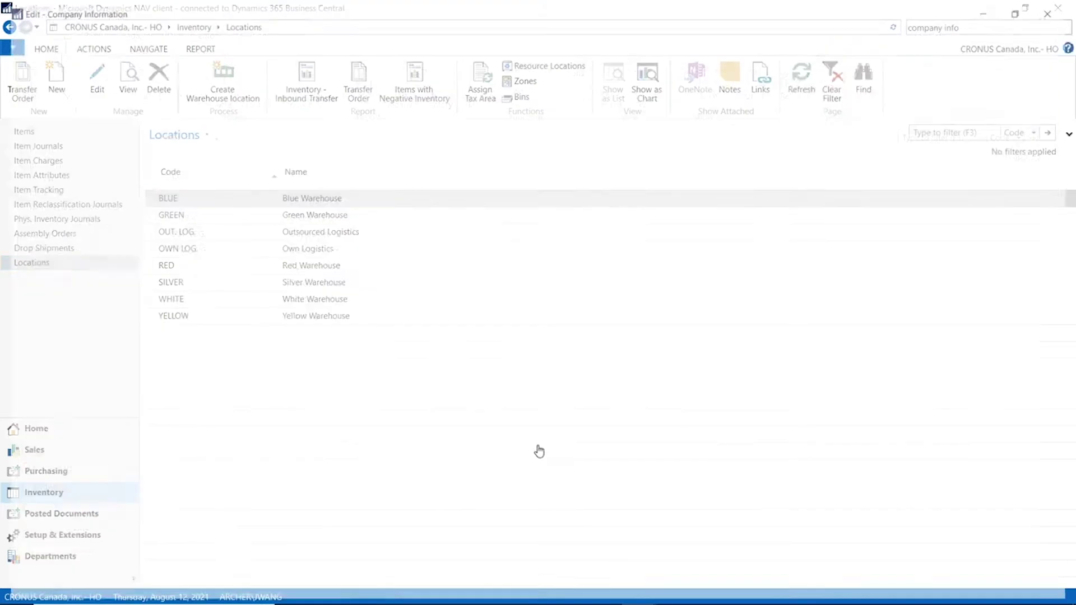
pyautogui.scroll(-5, 765, 448)
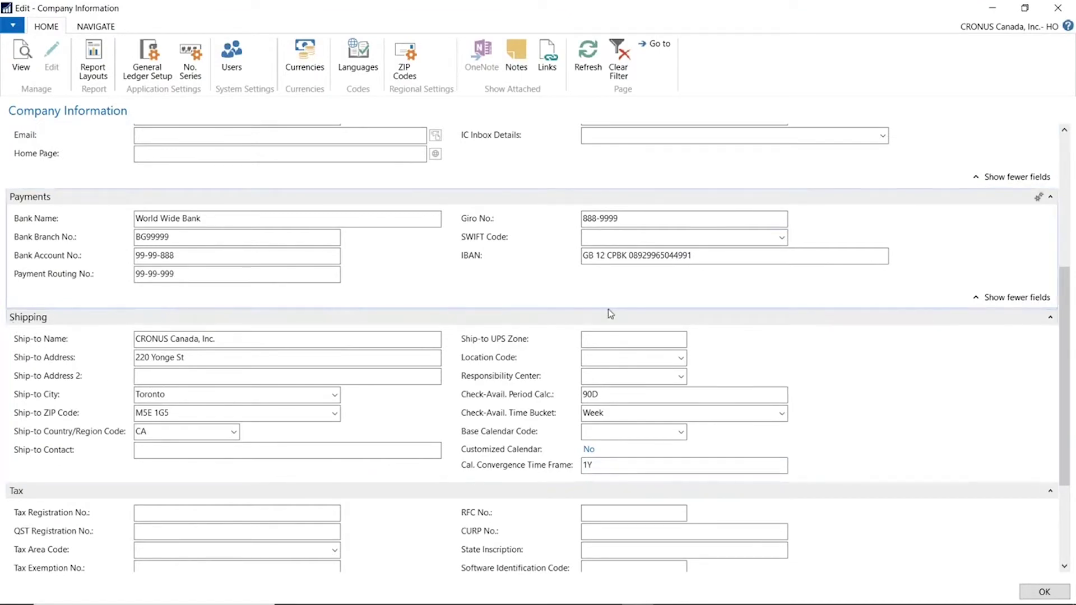
# Examine the Check-Avail. Period Calc. setting in the Shipping section
pyautogui.click(642, 396)
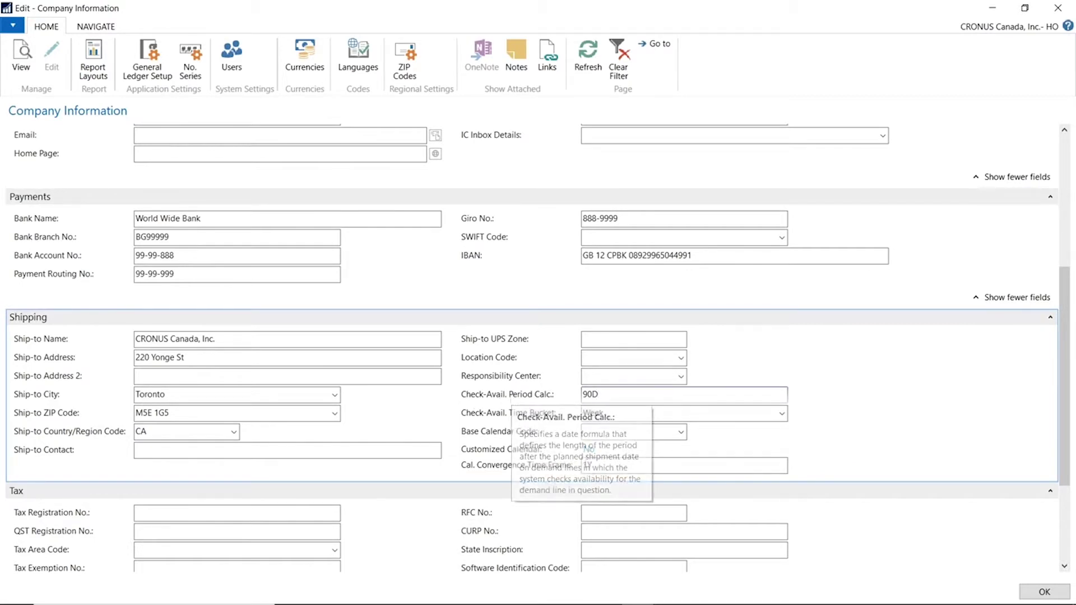
pyautogui.moveTo(630, 395); pyautogui.dragTo(518, 411)
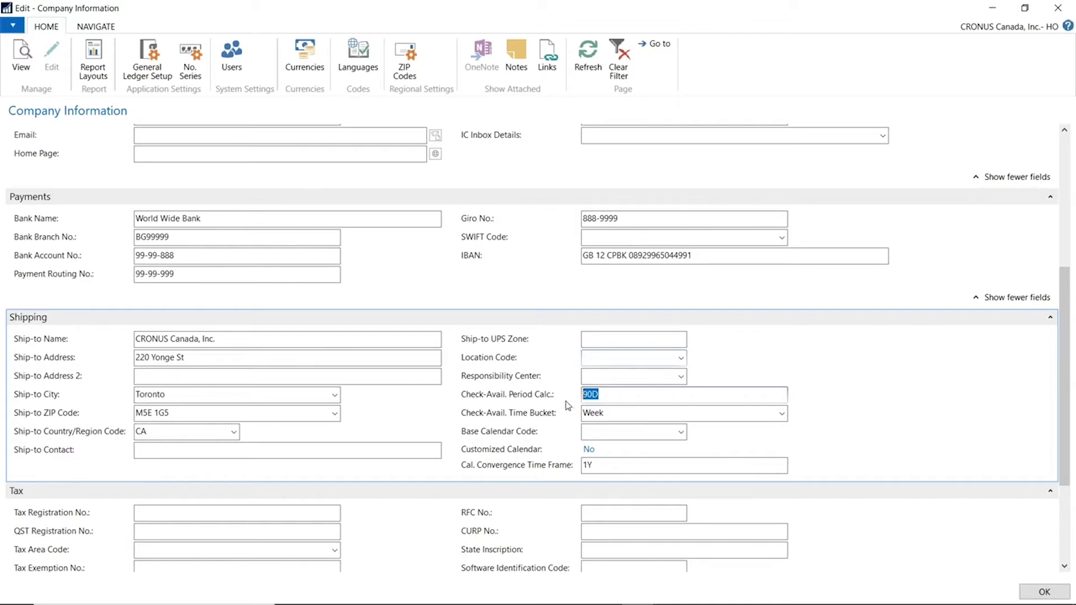
pyautogui.click(617, 397)
pyautogui.moveTo(606, 395)
pyautogui.mouseDown()
pyautogui.moveTo(569, 400)
pyautogui.moveTo(593, 397)
pyautogui.mouseUp()
pyautogui.click(595, 394)
pyautogui.doubleClick(593, 396)
# Examine the Check-Avail. Time Bucket setting and its available options in the Shipping section
pyautogui.click(618, 411)
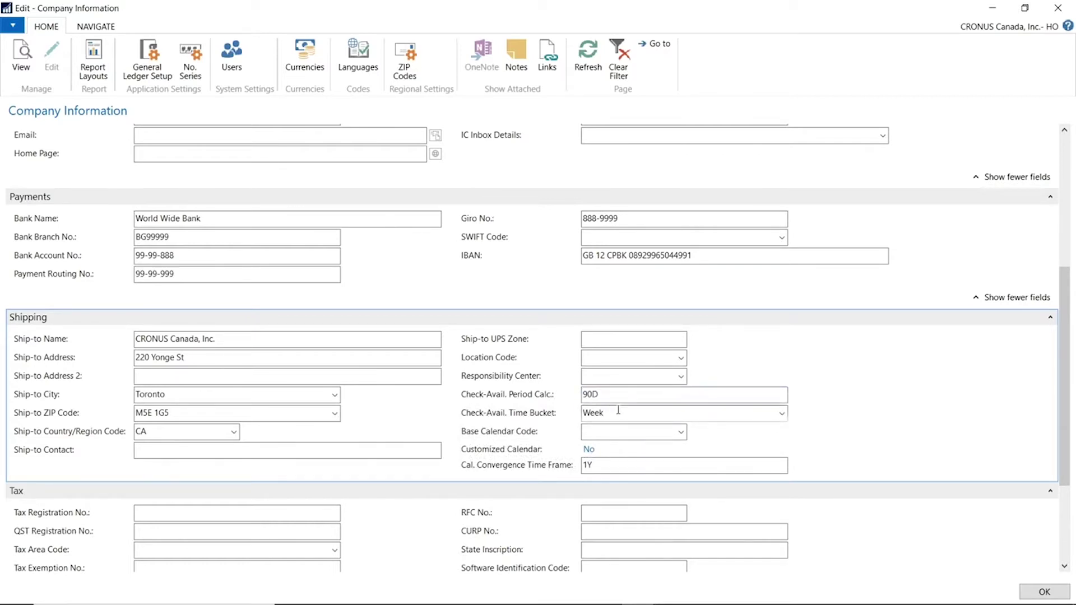
pyautogui.moveTo(480, 421)
pyautogui.moveTo(640, 415); pyautogui.dragTo(480, 414)
pyautogui.click(782, 414)
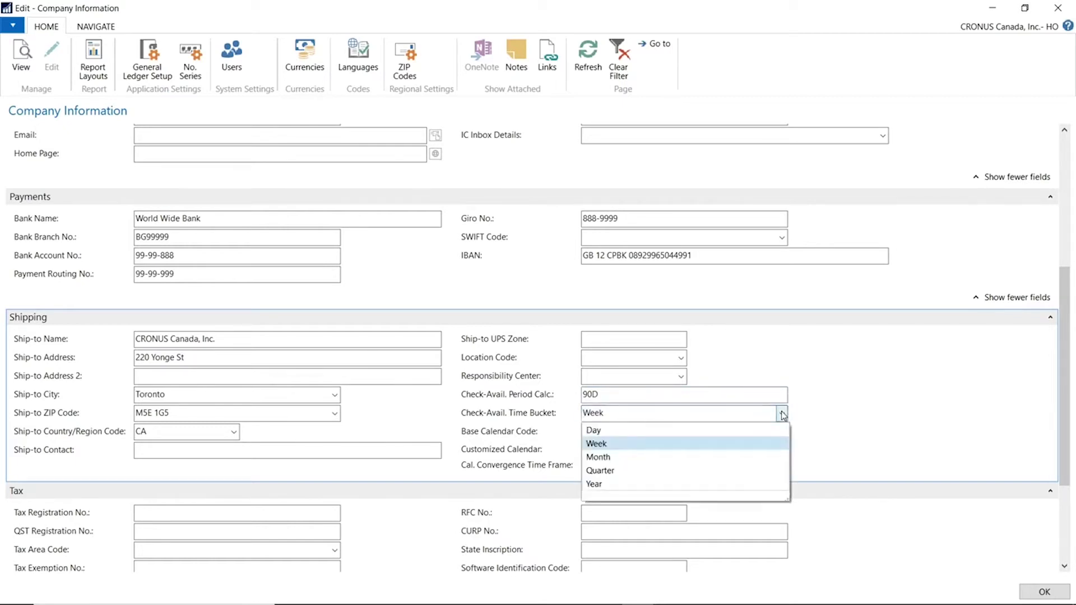
pyautogui.click(830, 413)
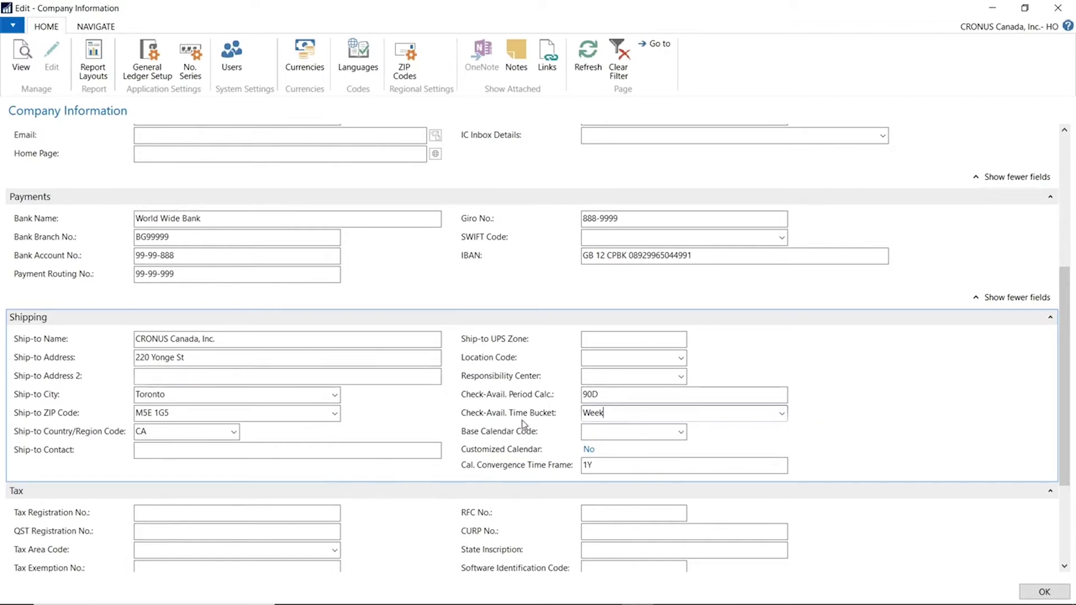
pyautogui.moveTo(620, 409); pyautogui.dragTo(382, 436)
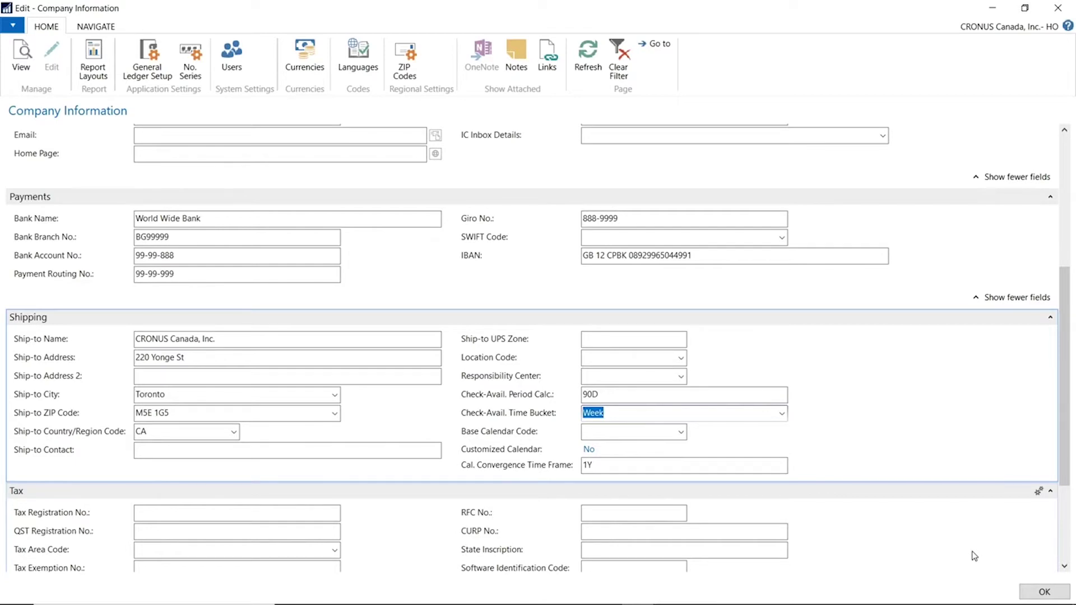
# Look up the full Base Calendars list for the Base Calendar Code and open the SERVICE calendar's card for editing
pyautogui.click(610, 436)
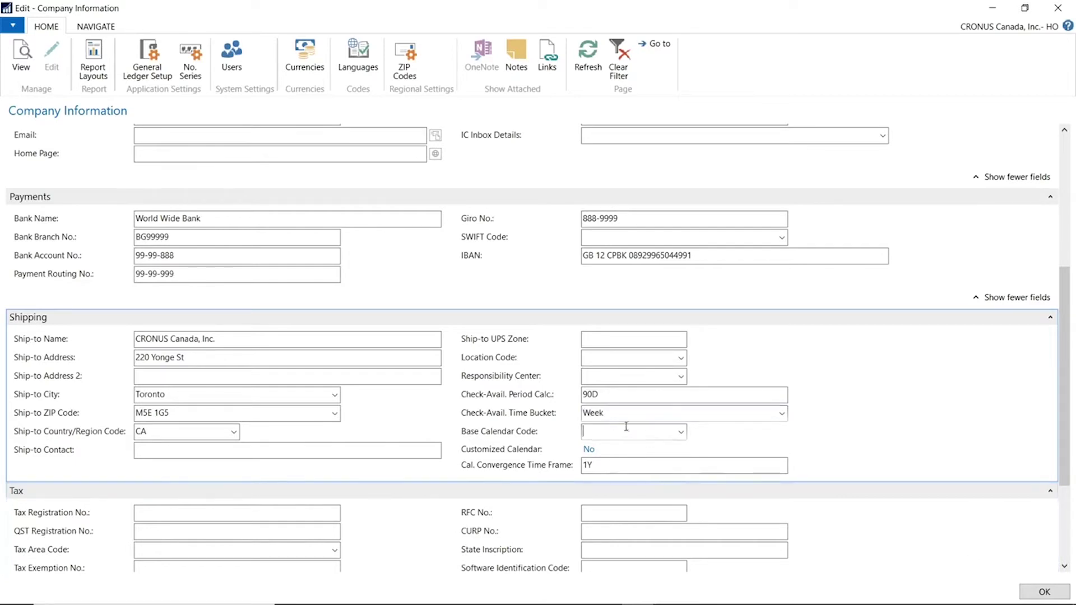
pyautogui.click(681, 433)
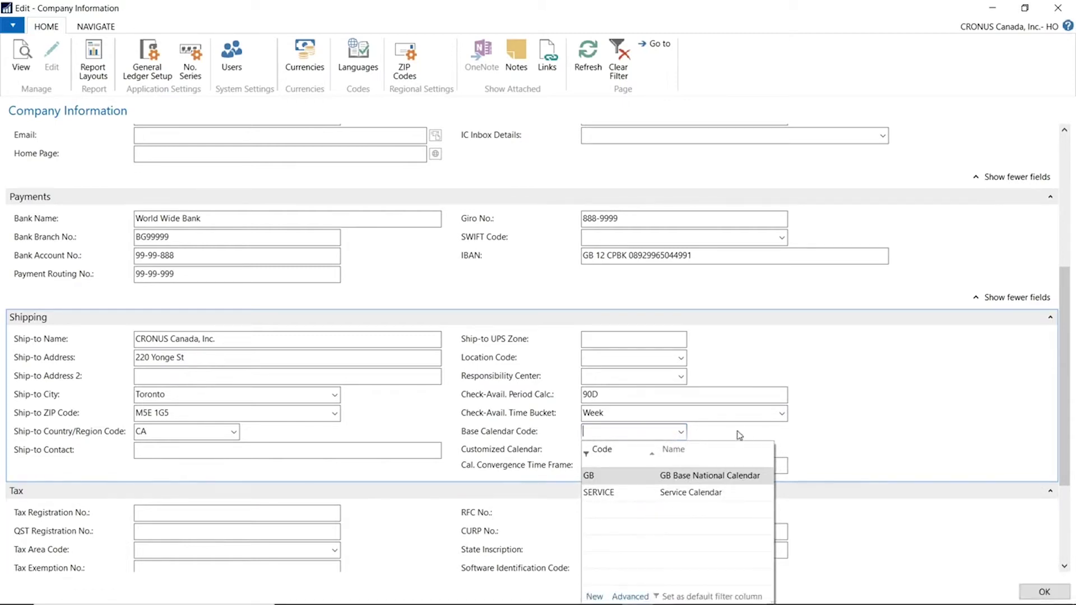
pyautogui.click(630, 596)
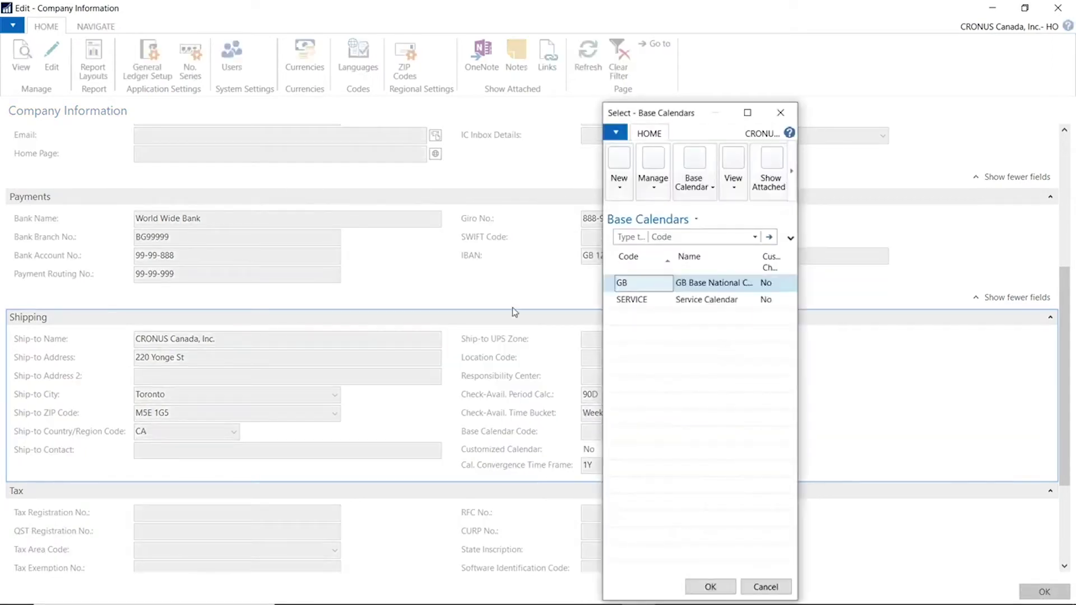
pyautogui.click(661, 301)
pyautogui.click(755, 115)
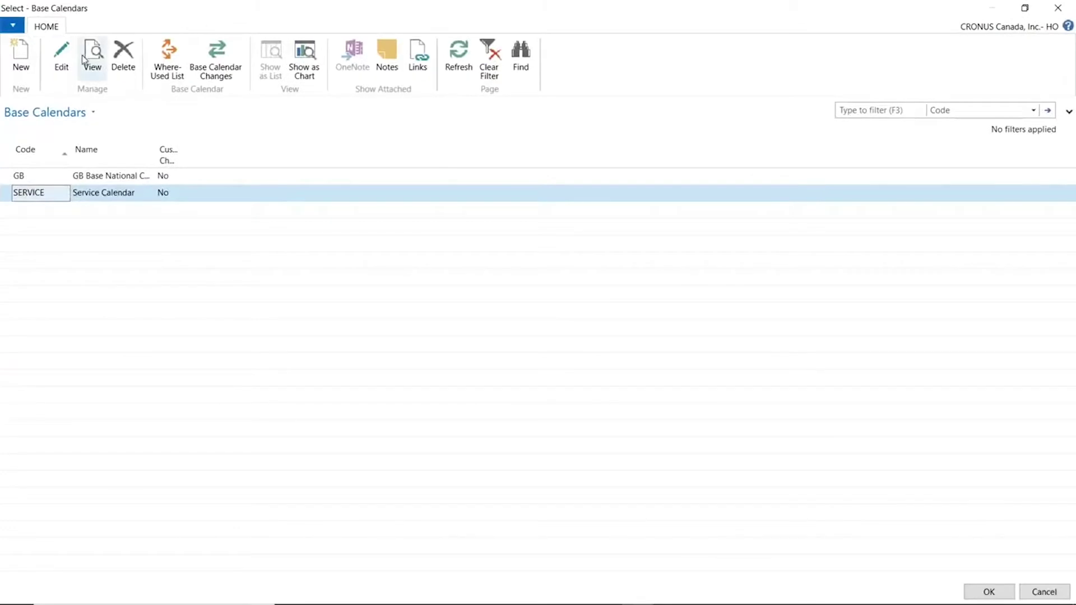
pyautogui.click(62, 56)
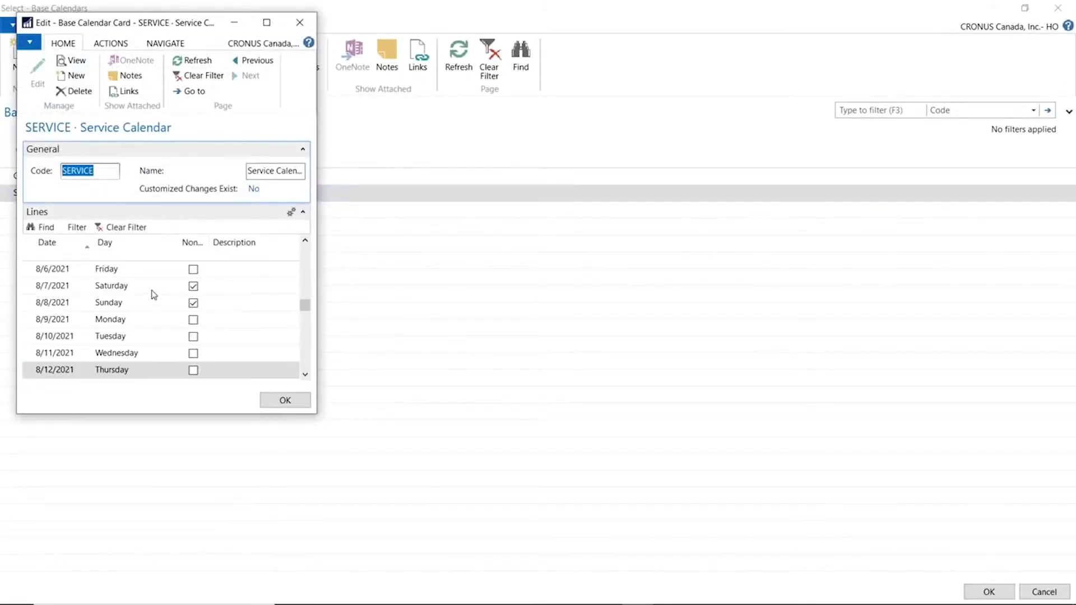
# Examine the nonworking days on the SERVICE calendar in a maximized window with the Nonworking column widened
pyautogui.scroll(3, 156, 301)
pyautogui.scroll(2, 154, 300)
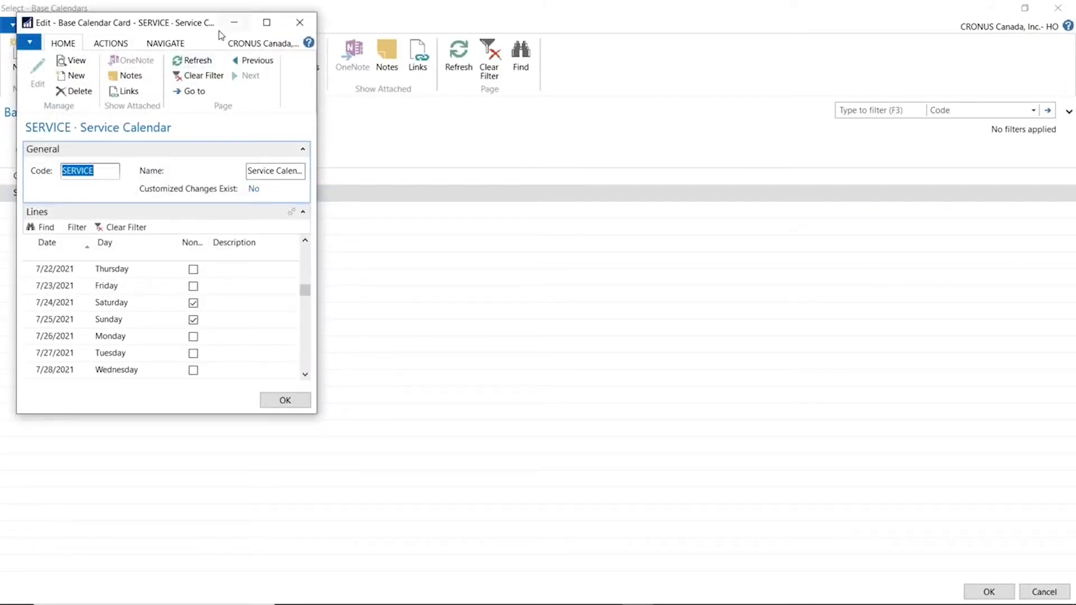
pyautogui.click(267, 23)
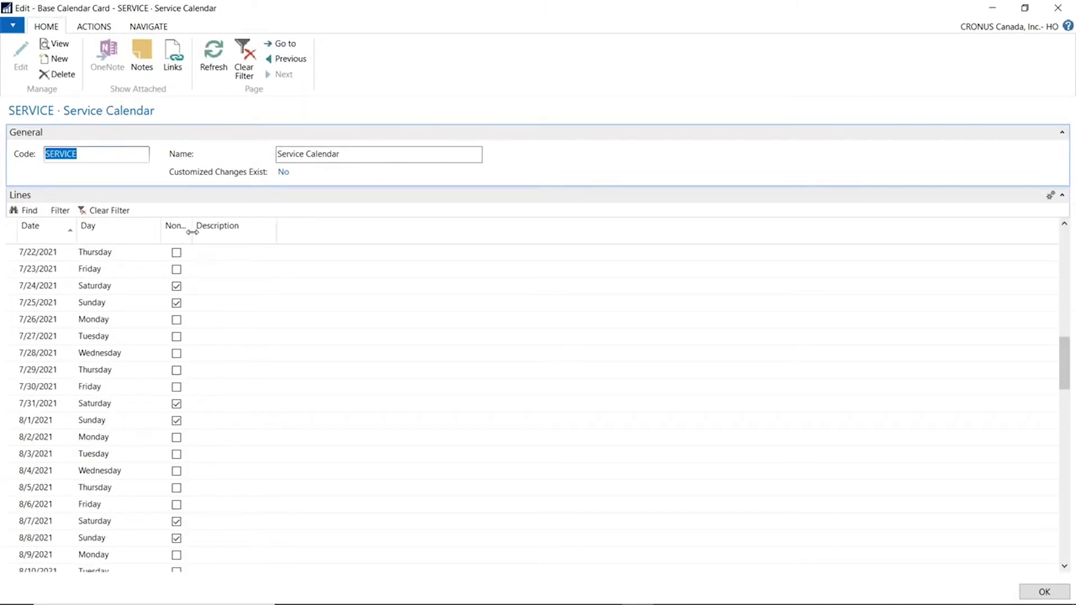
pyautogui.moveTo(193, 231); pyautogui.dragTo(322, 244)
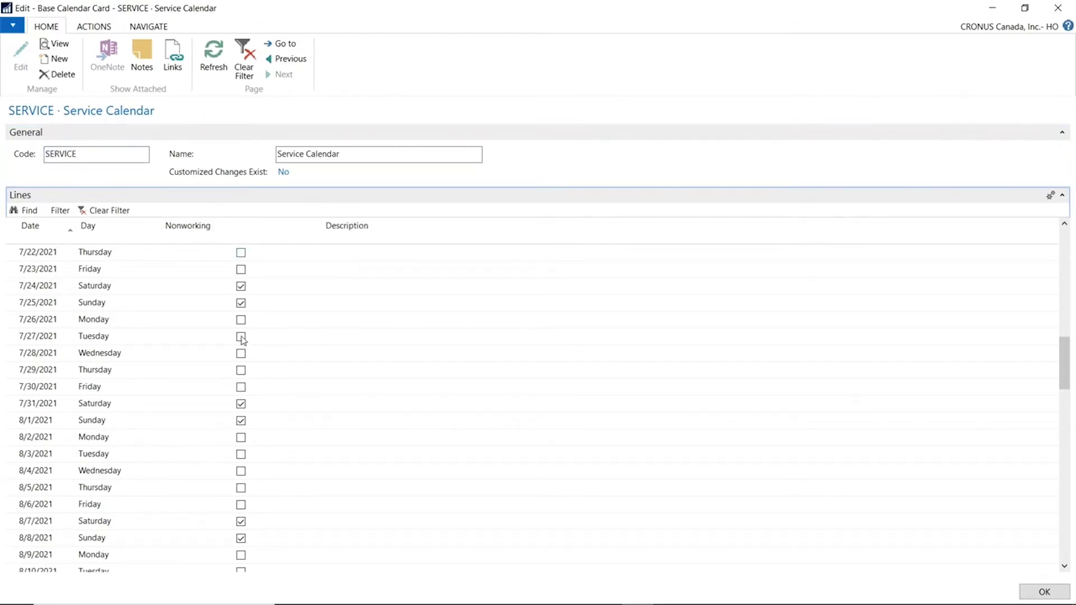
pyautogui.click(166, 323)
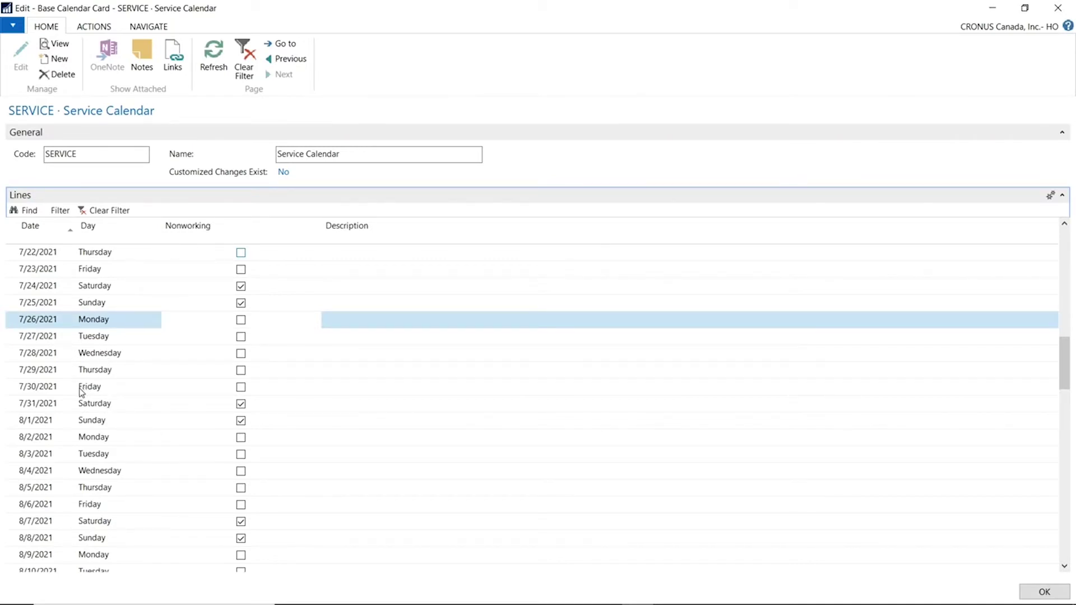
pyautogui.moveTo(923, 600)
# Close the calendar card, assign SERVICE as the company's Base Calendar Code, and close Company Information
pyautogui.click(1045, 592)
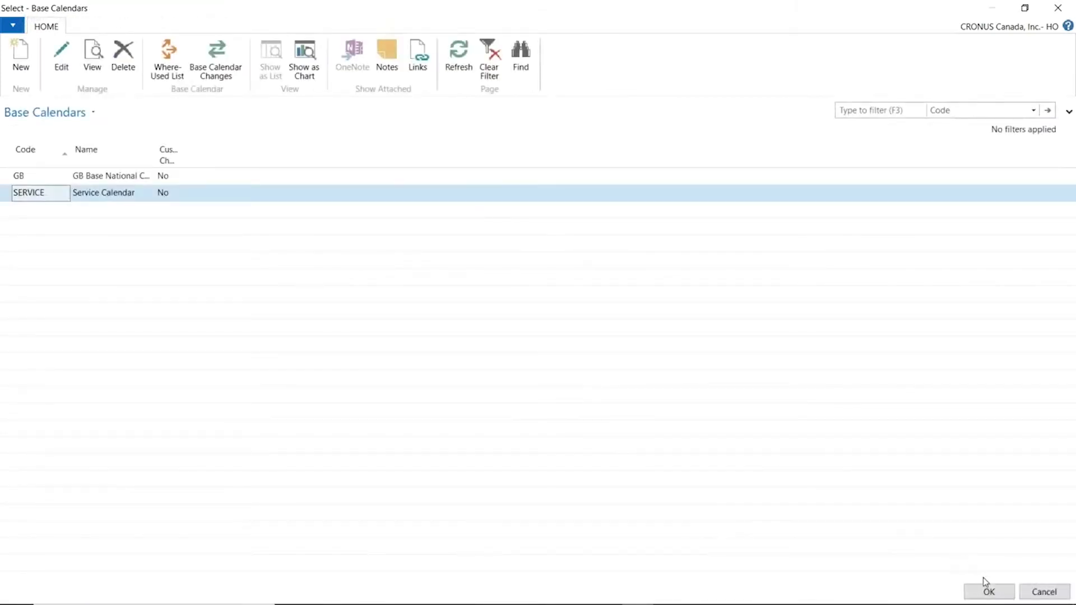
pyautogui.click(989, 593)
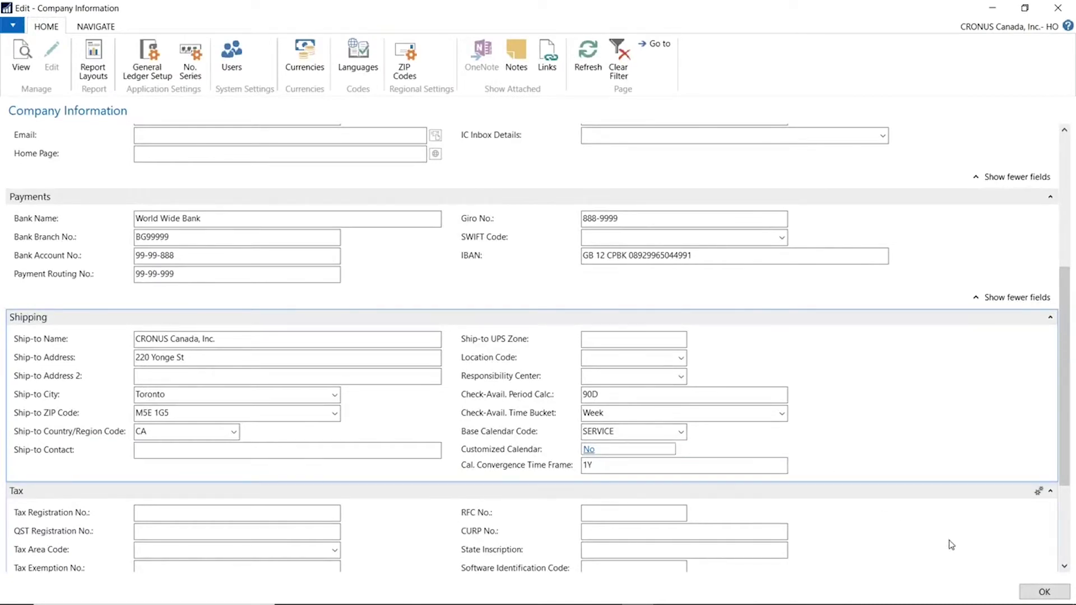
pyautogui.click(1028, 594)
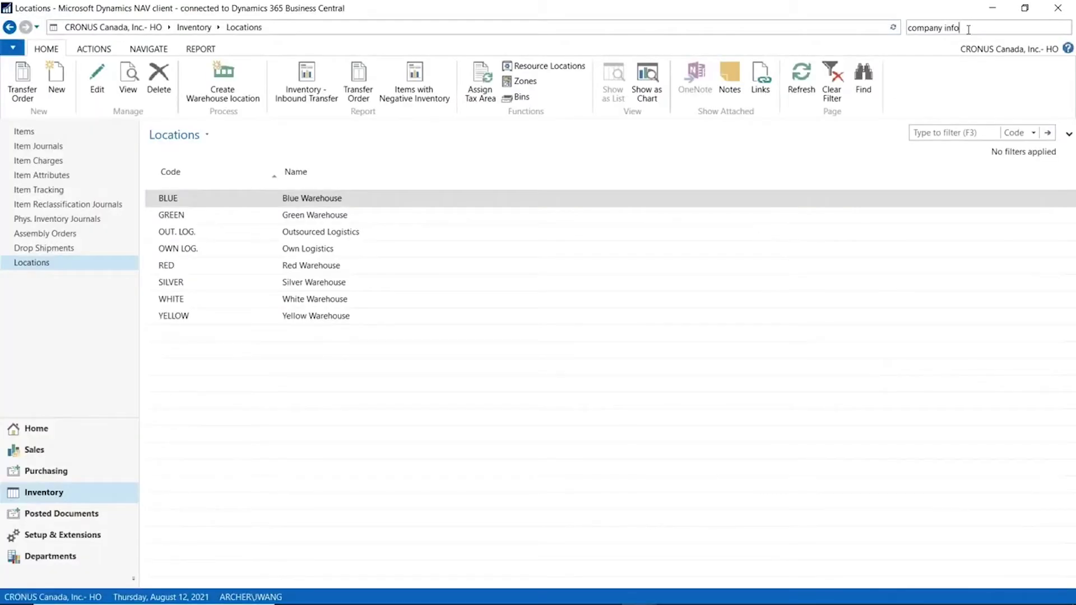
# Search for "shipping agen" and open the Shipping Agents list
pyautogui.click(968, 29)
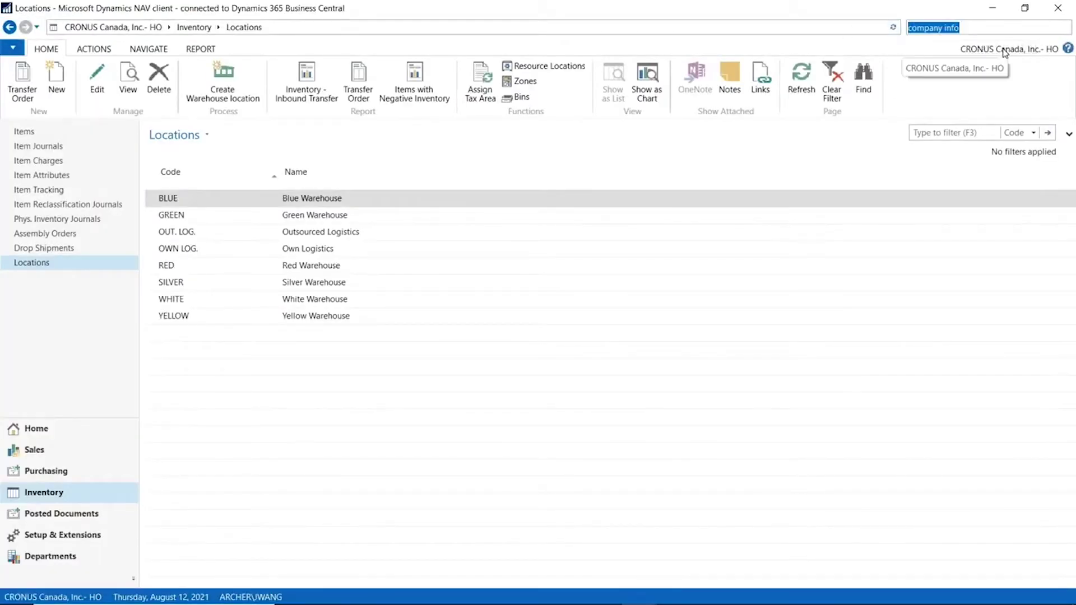
pyautogui.write('shipping')
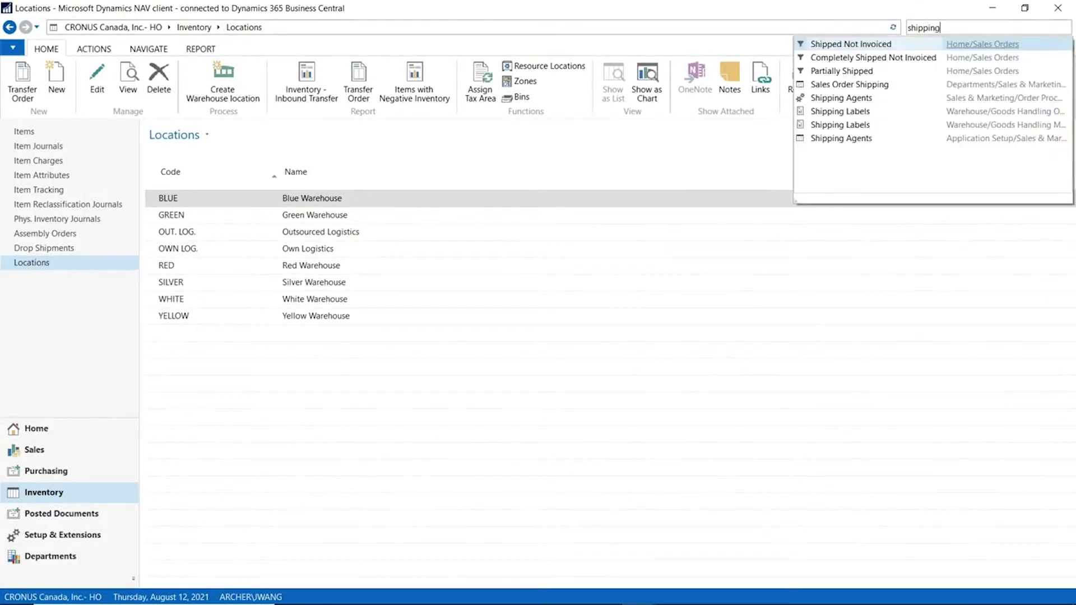
pyautogui.write(' agen')
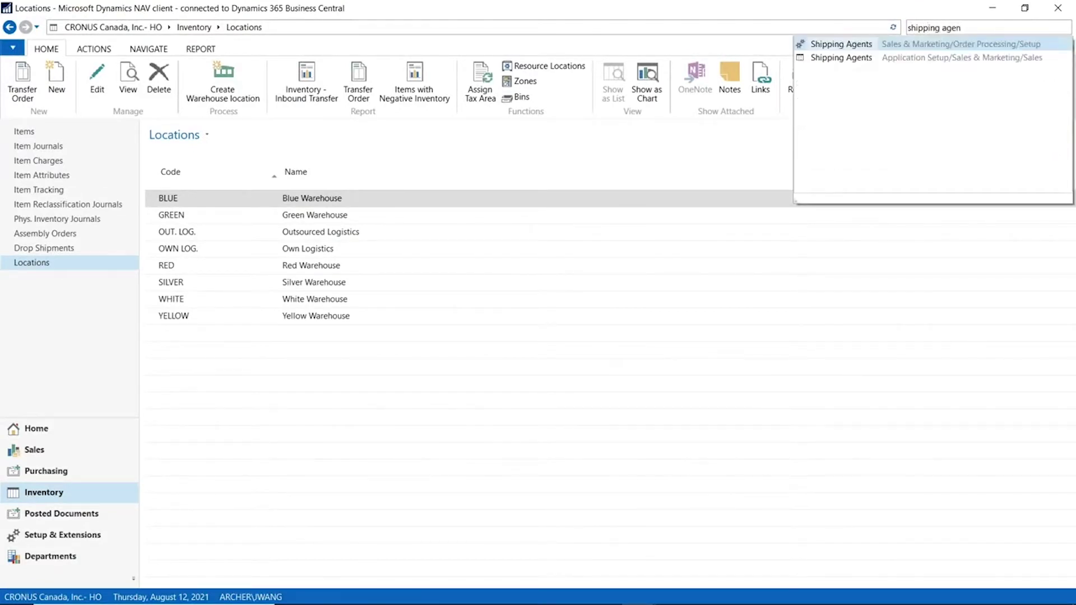
pyautogui.click(896, 55)
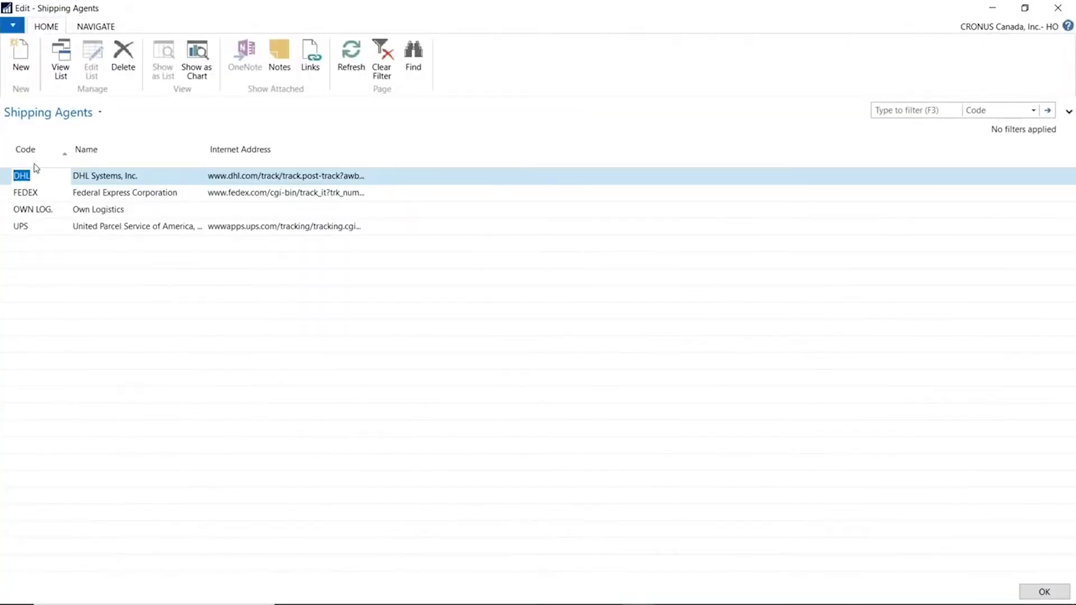
# Open the DHL shipping agent services, examine the shipping times for overnight and standard delivery, then close them
pyautogui.click(91, 23)
pyautogui.click(35, 56)
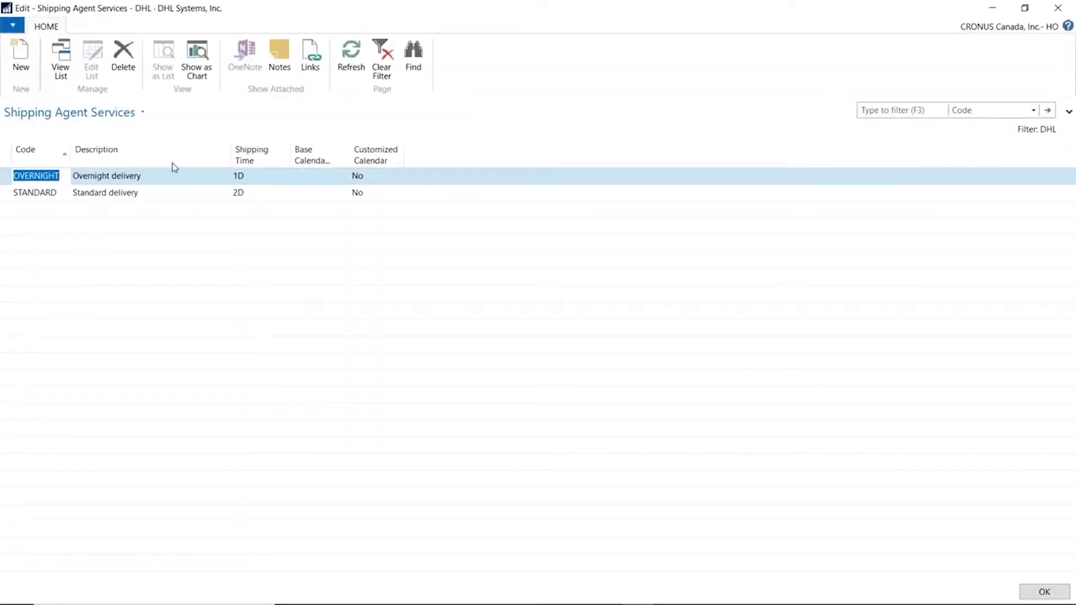
pyautogui.click(268, 182)
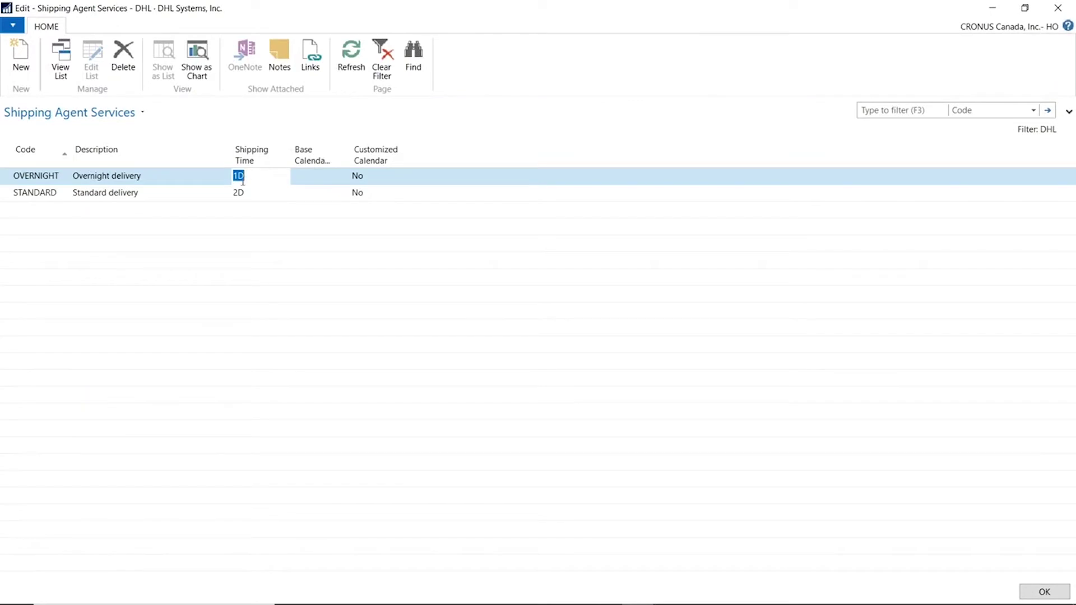
pyautogui.doubleClick(405, 8)
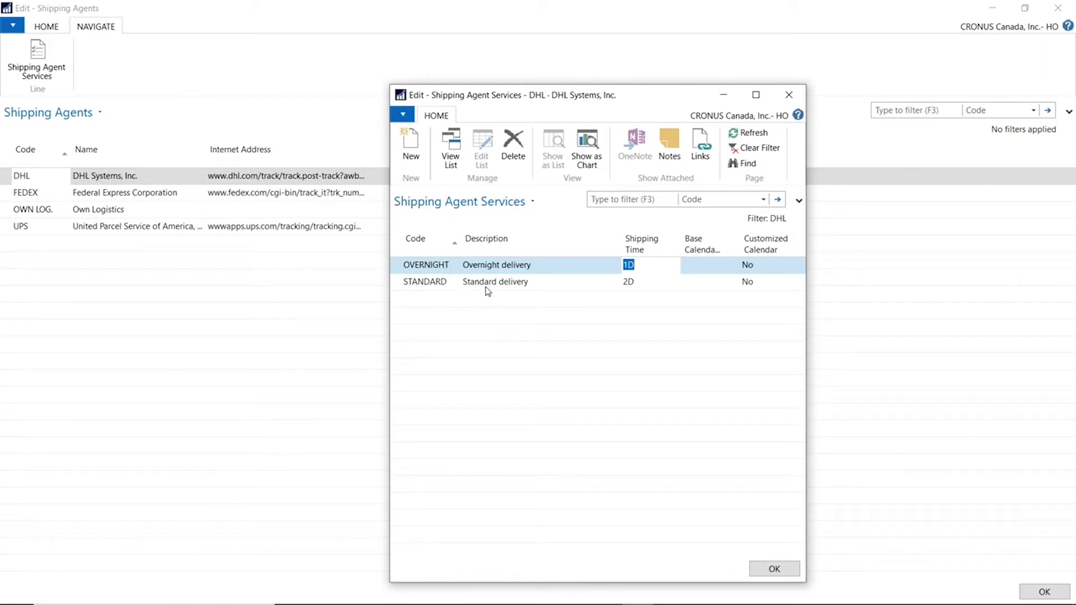
pyautogui.click(636, 267)
pyautogui.click(641, 283)
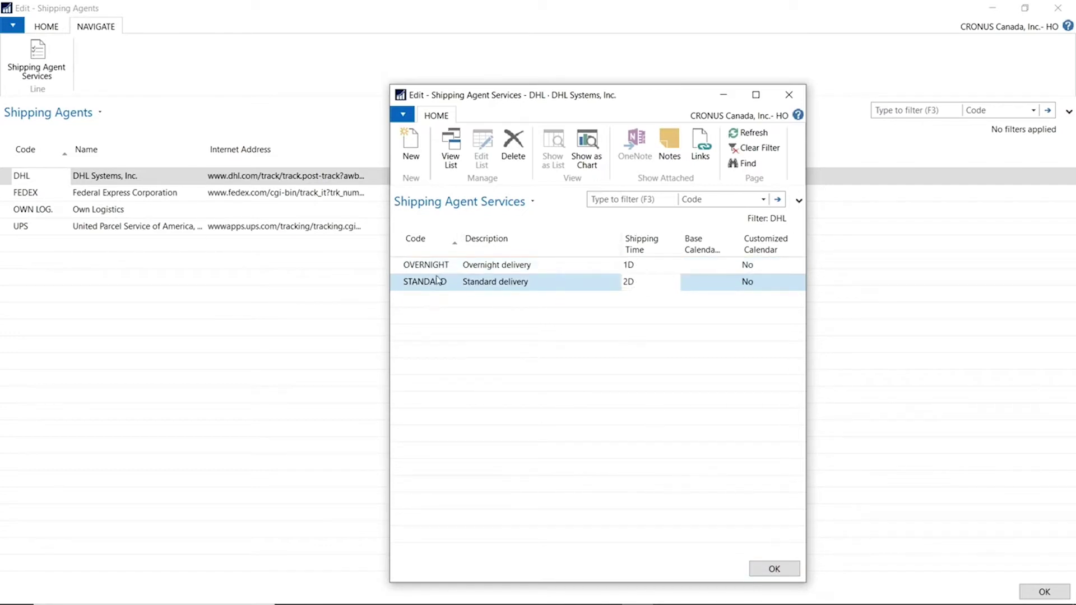
pyautogui.click(774, 569)
# Examine the FEDEX agent services' shipping times, then close both the services and the Shipping Agents list
pyautogui.click(76, 196)
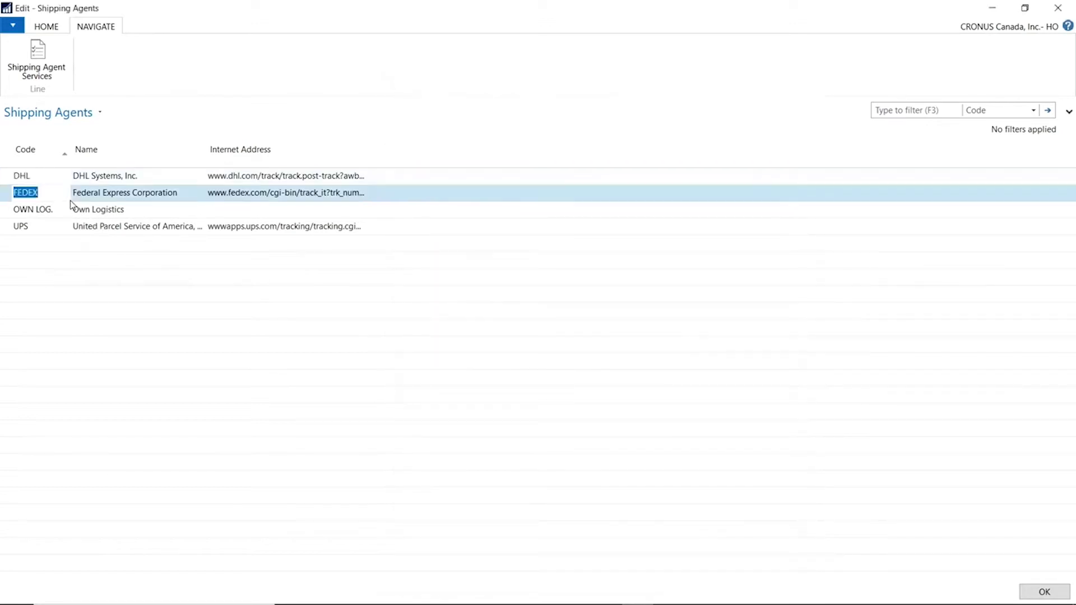
pyautogui.click(33, 75)
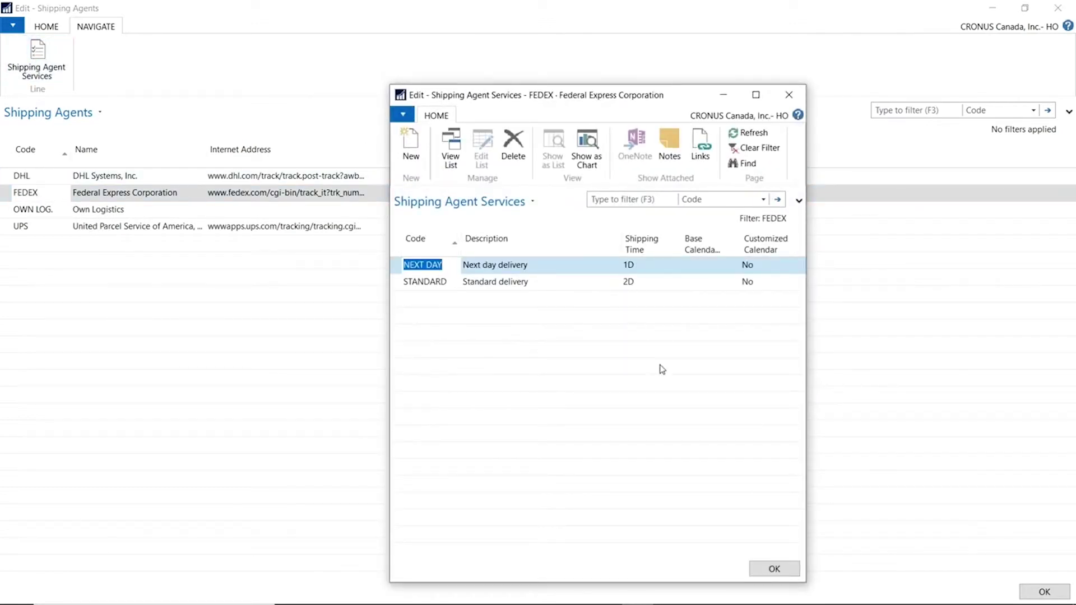
pyautogui.click(645, 264)
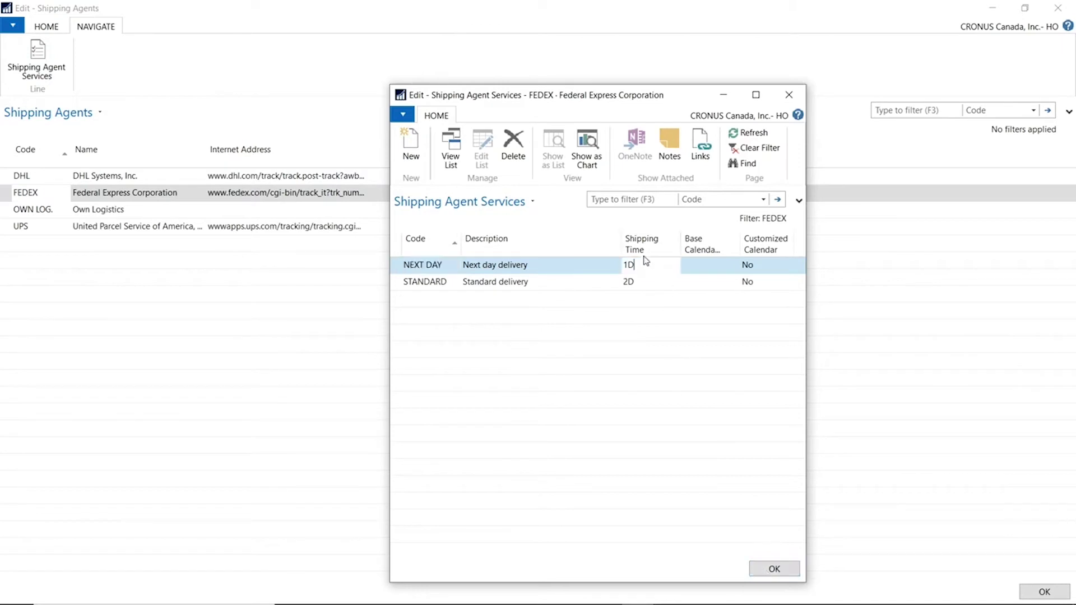
pyautogui.click(767, 568)
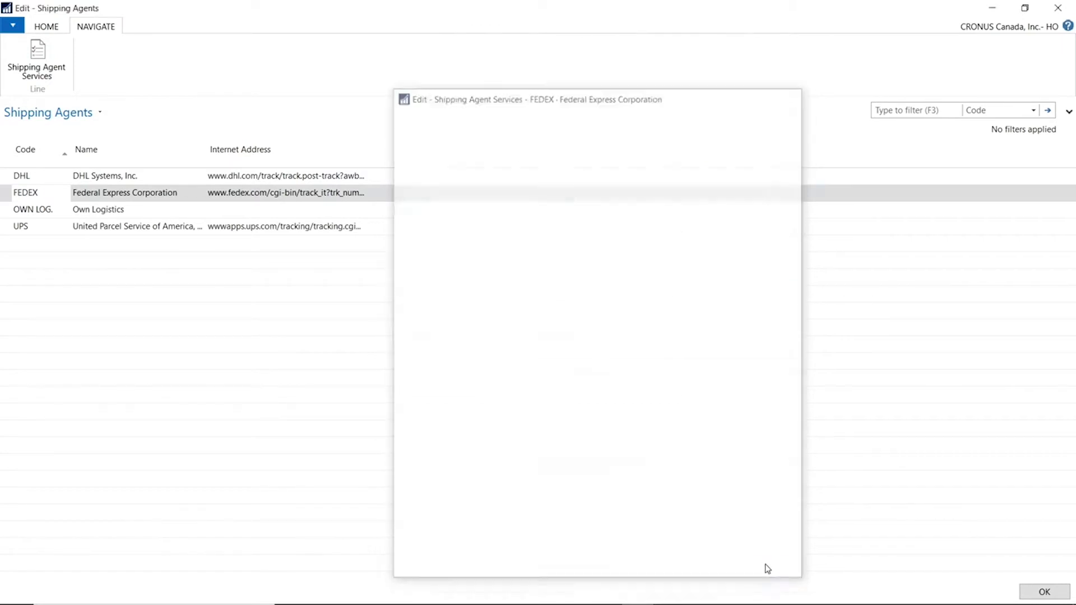
pyautogui.click(1034, 594)
# Search for "customers" and open The Cannon Group PLC's customer card at its Shipping section
pyautogui.moveTo(966, 27); pyautogui.dragTo(845, 27)
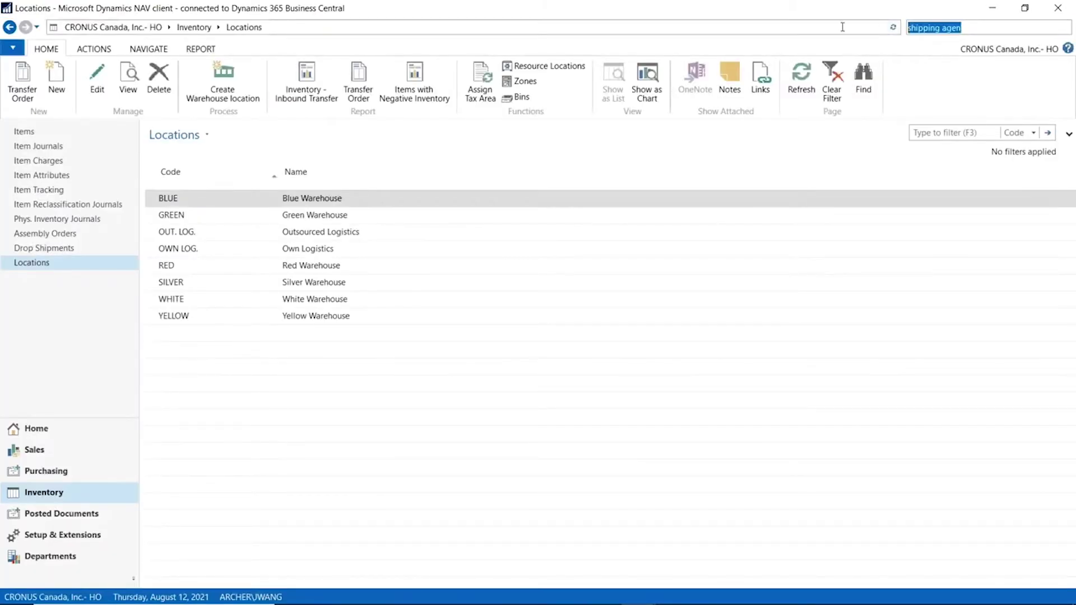
pyautogui.write('customers')
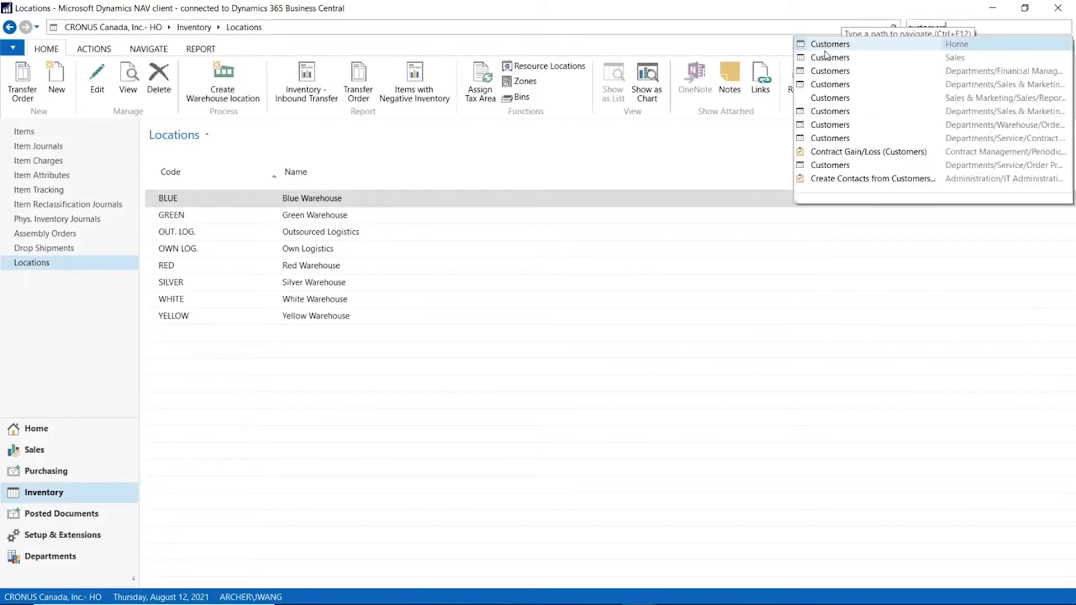
pyautogui.click(825, 54)
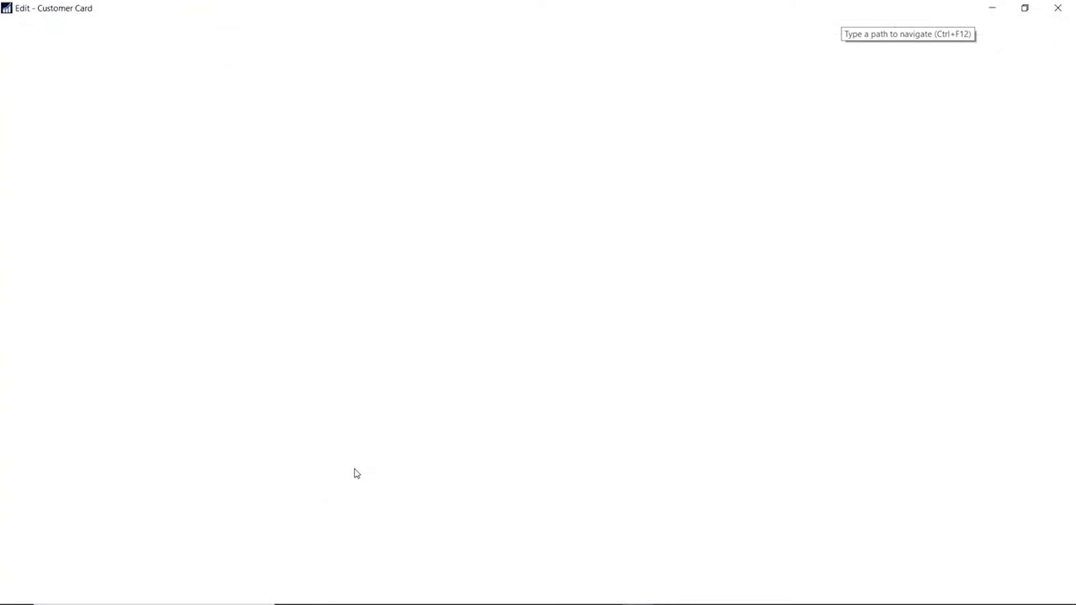
pyautogui.scroll(-10, 448, 416)
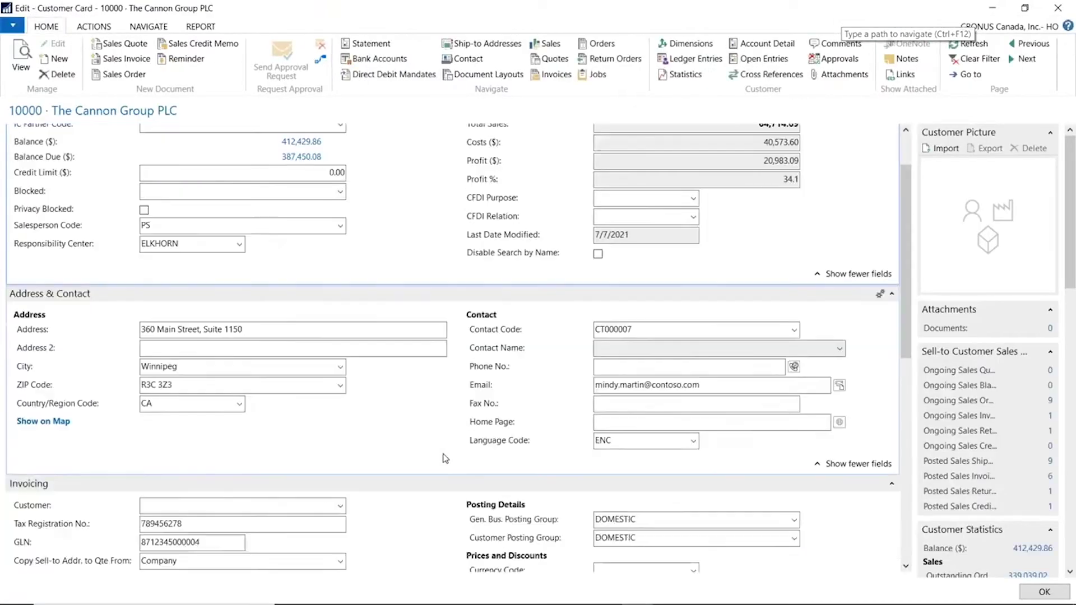
pyautogui.scroll(-1, 443, 470)
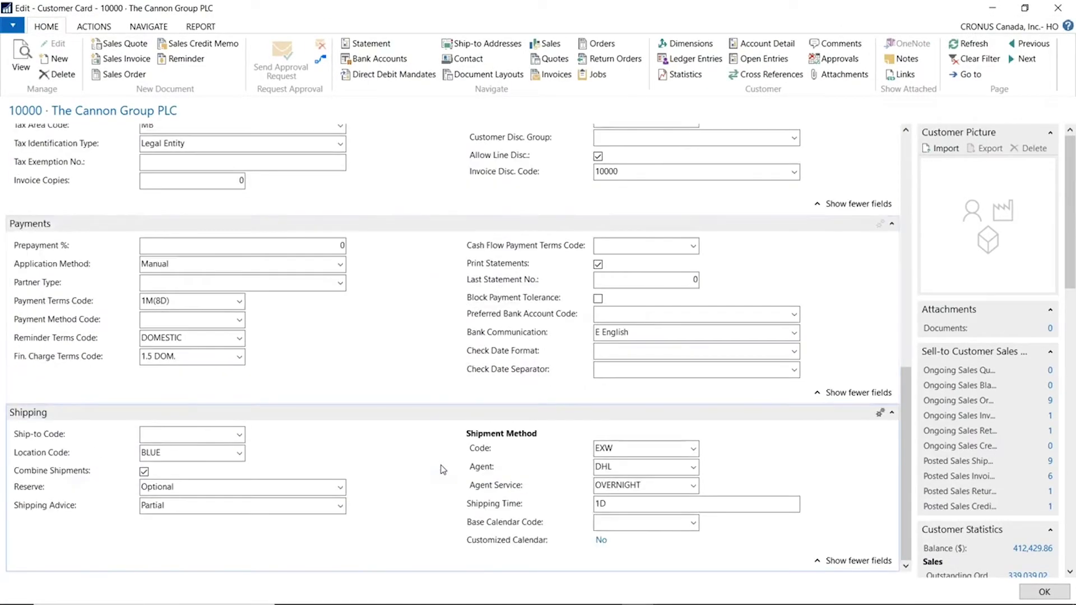
# Examine the customer's Shipping Time and the Agent Service options with their shipping times
pyautogui.click(622, 504)
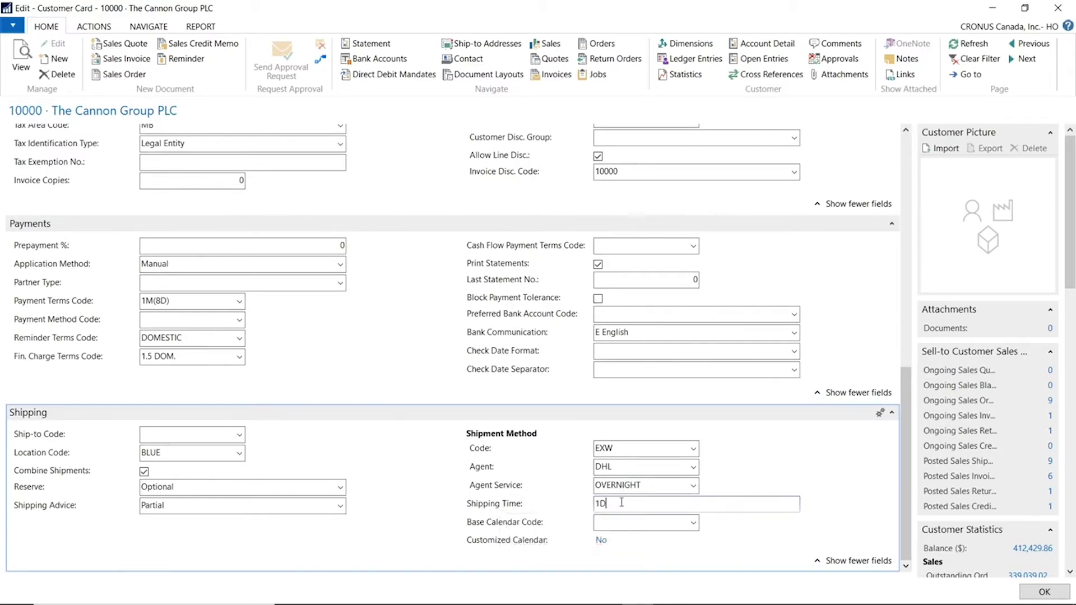
pyautogui.moveTo(622, 503); pyautogui.dragTo(460, 516)
pyautogui.click(695, 486)
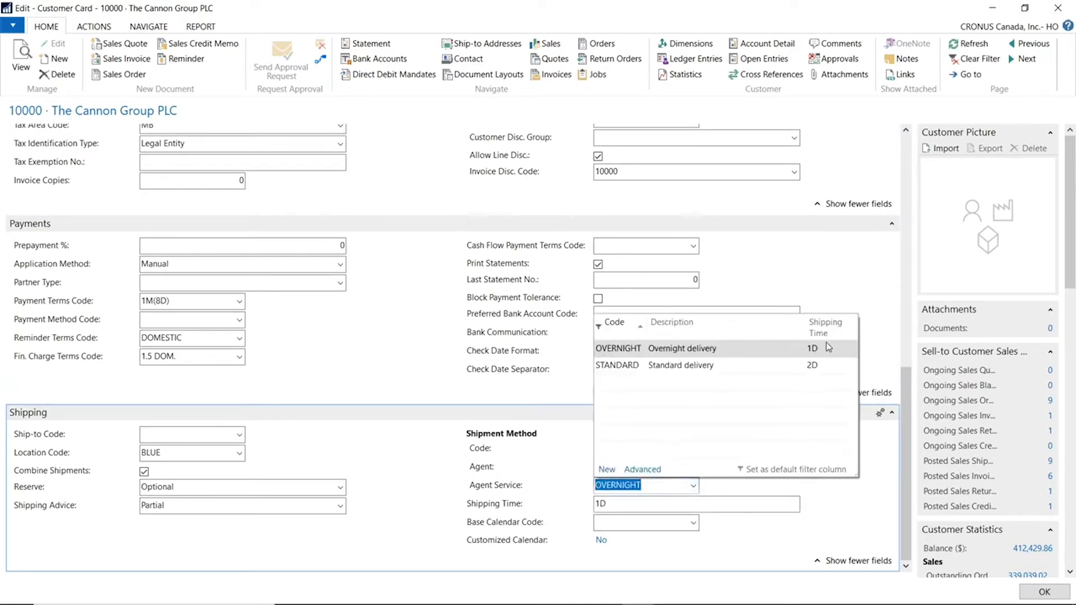
# Dismiss the Agent Service options, check the Shipping Time field, and close The Cannon Group PLC's customer card
pyautogui.click(844, 513)
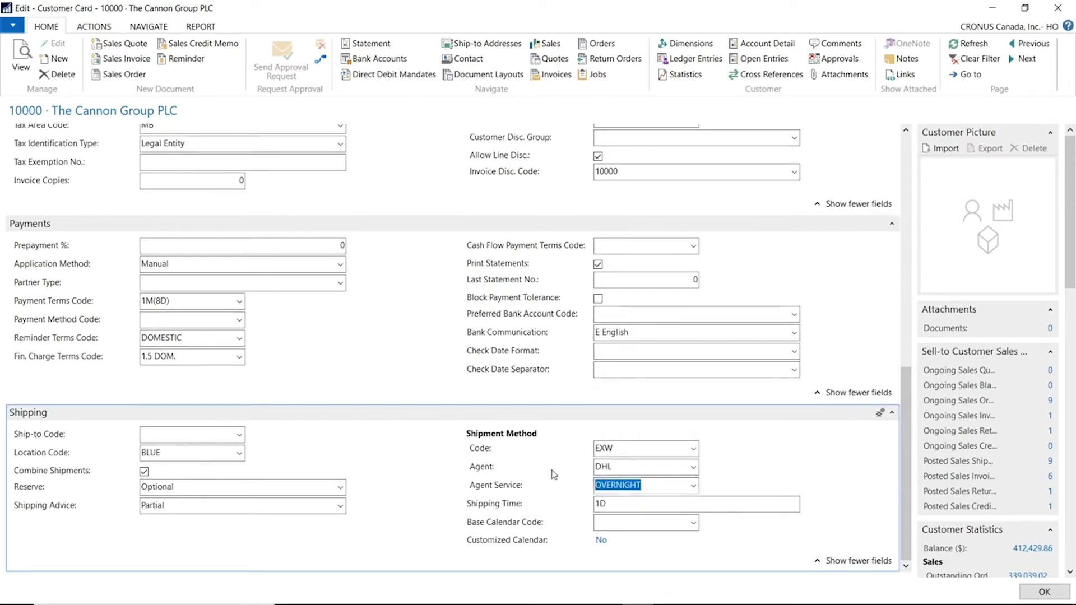
pyautogui.click(626, 504)
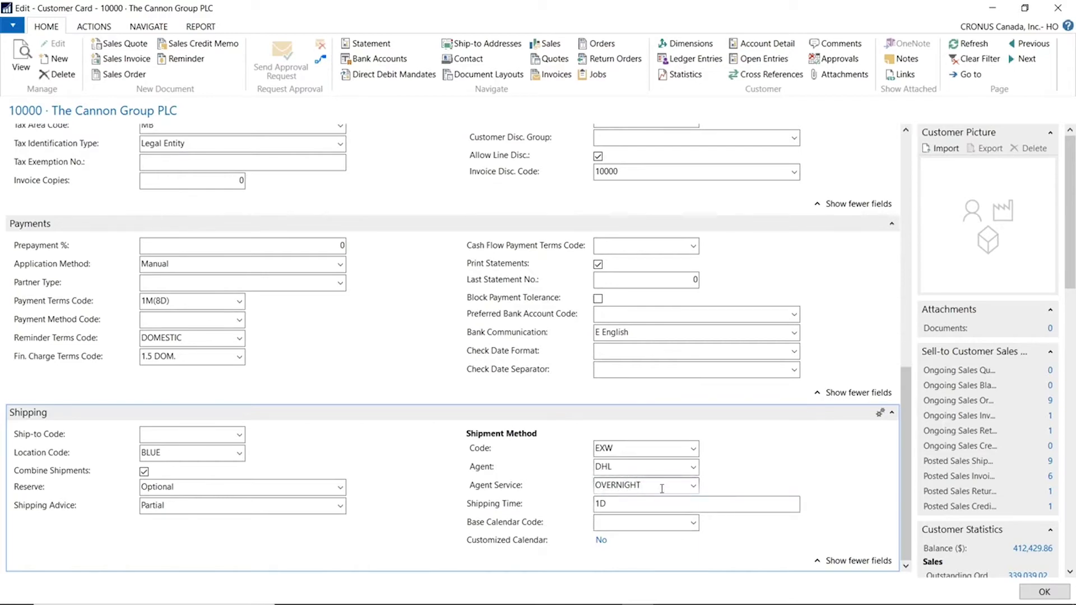
pyautogui.click(1044, 592)
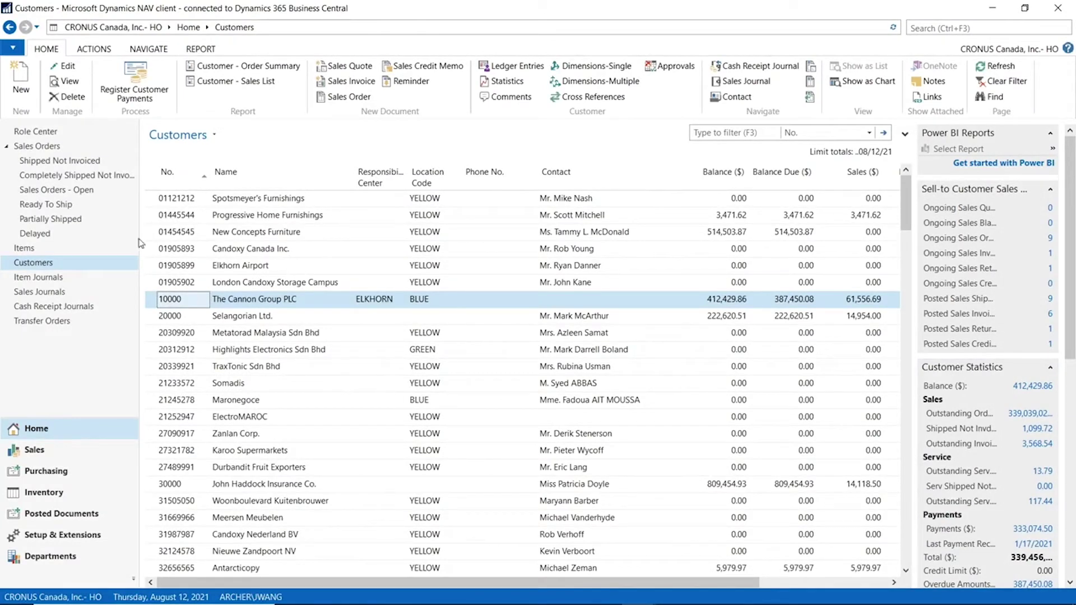
# Open the item card of 1000 Bicycle from the Items list at its Replenishment section
pyautogui.click(52, 248)
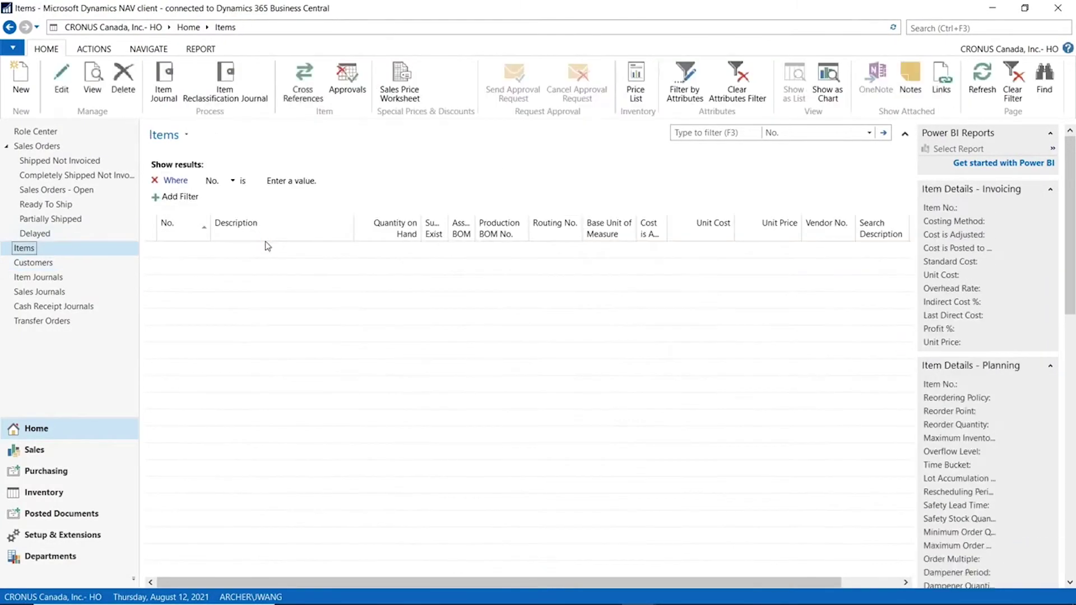
pyautogui.click(185, 252)
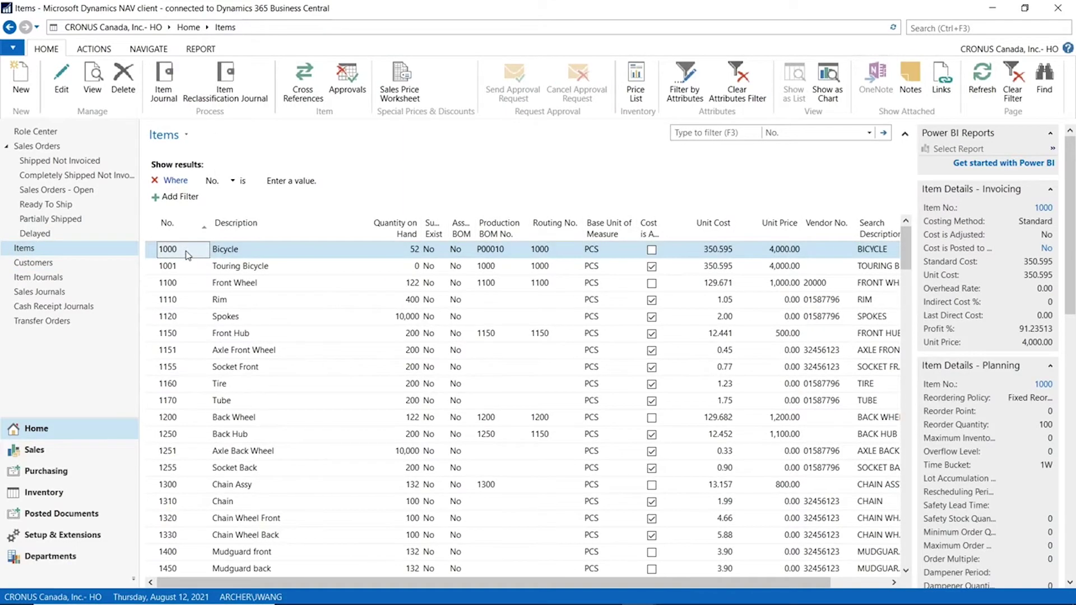
pyautogui.doubleClick(188, 255)
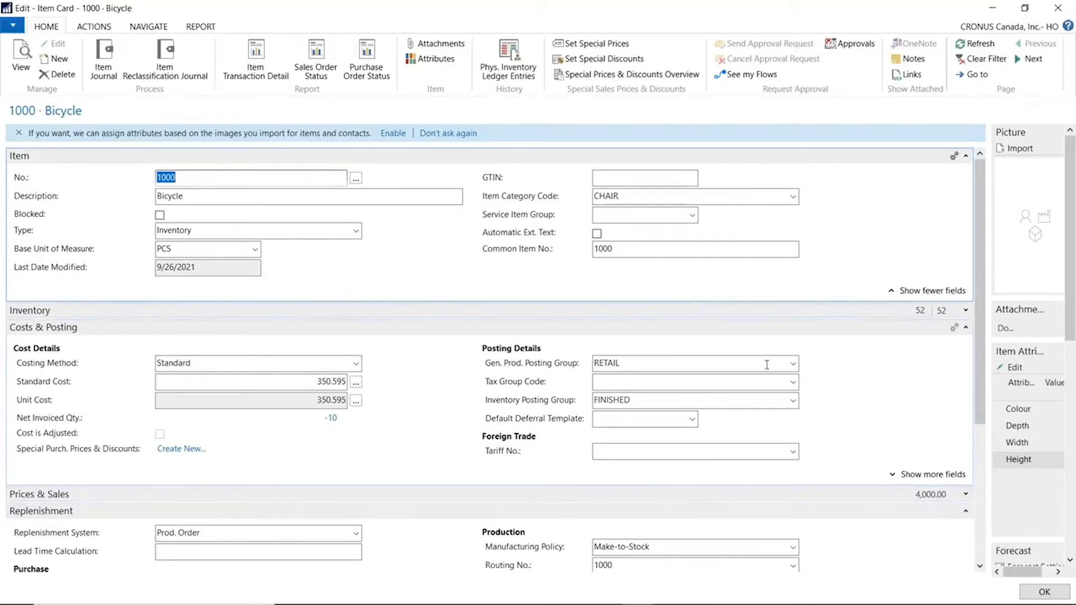
pyautogui.scroll(-4, 766, 365)
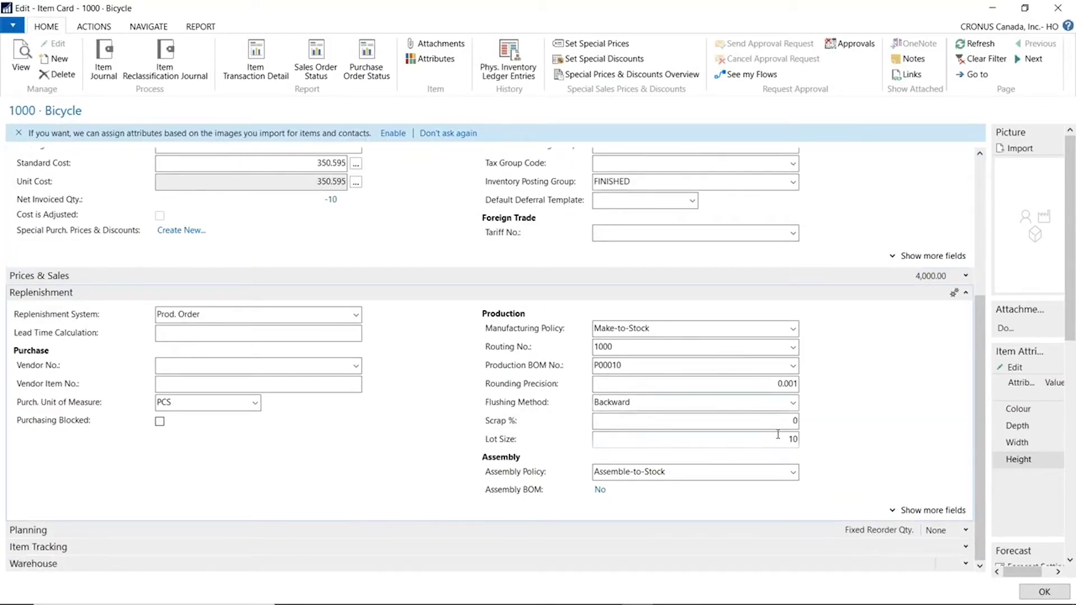
# Open the Bicycle's production BOM P00010 for editing from the full Production BOMs list
pyautogui.scroll(1, 778, 435)
pyautogui.click(794, 435)
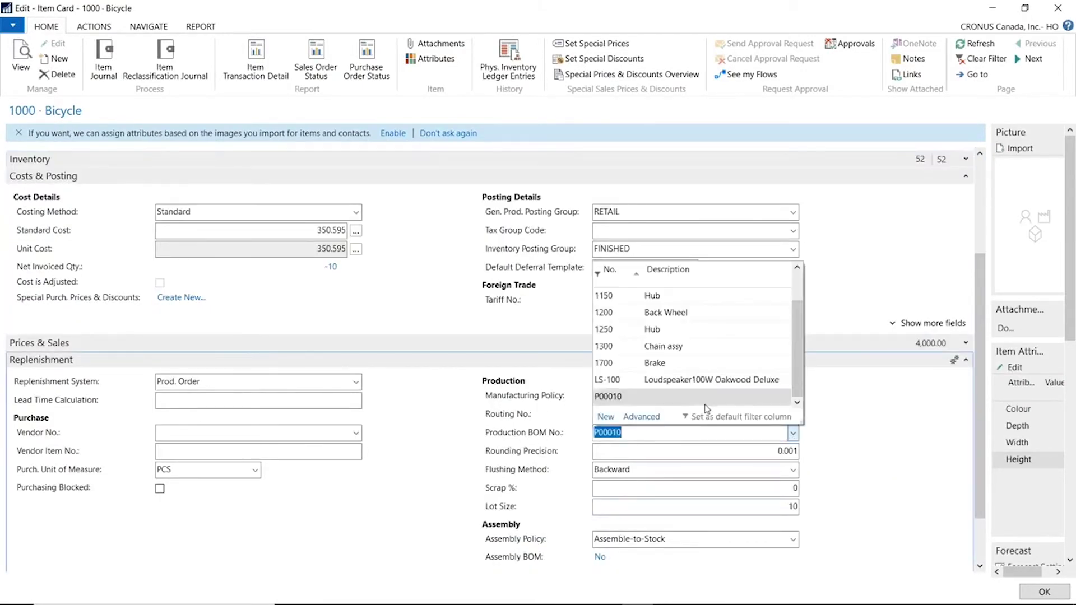
pyautogui.click(634, 351)
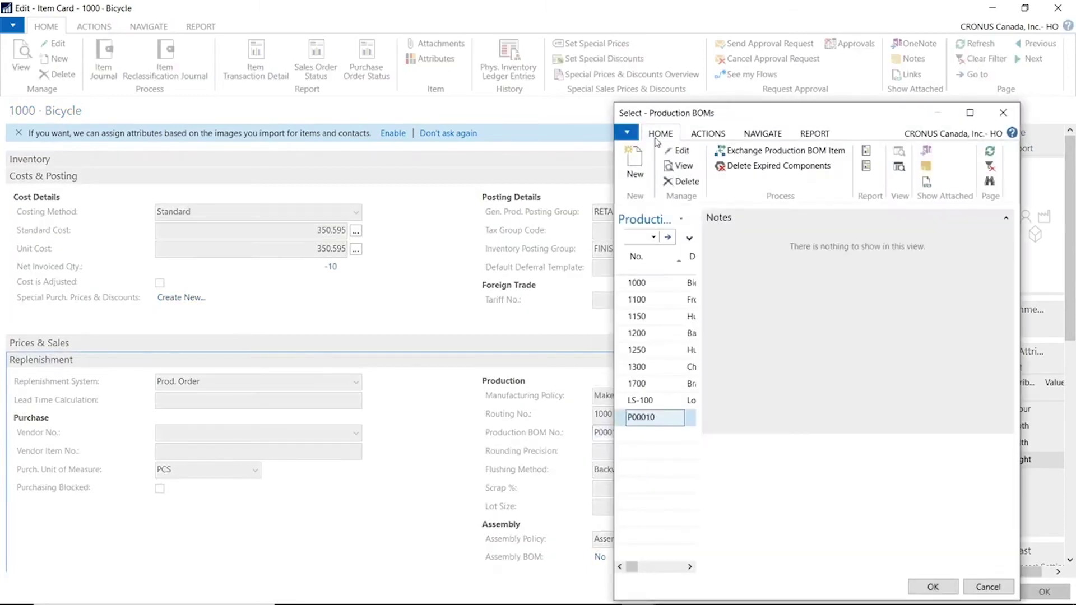
pyautogui.click(679, 151)
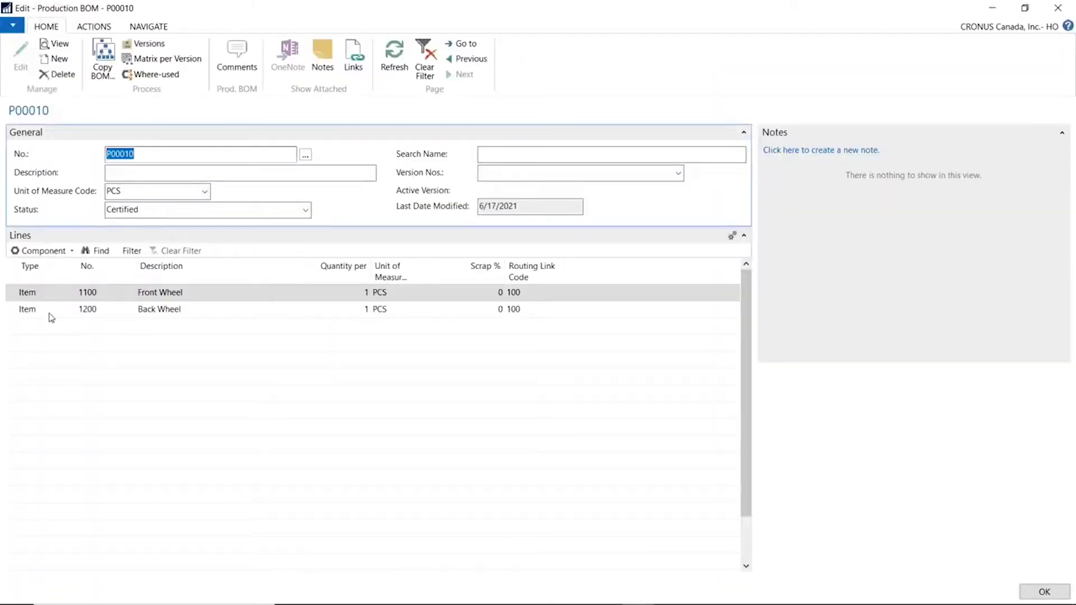
# Open the item card of component 1100 Front Wheel from its line in production BOM P00010
pyautogui.click(115, 292)
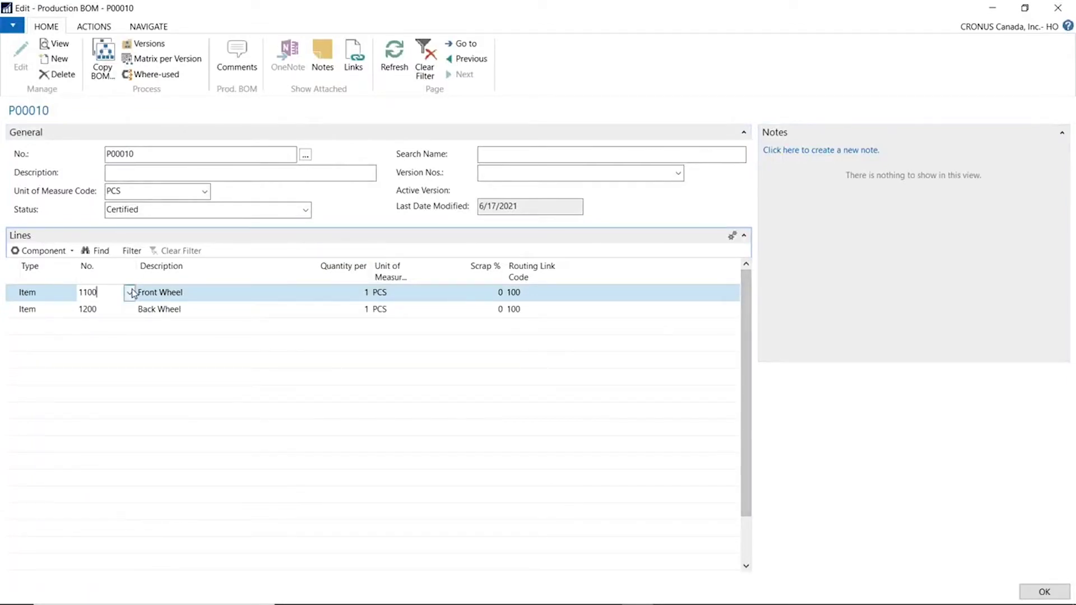
pyautogui.moveTo(449, 8); pyautogui.dragTo(405, 64)
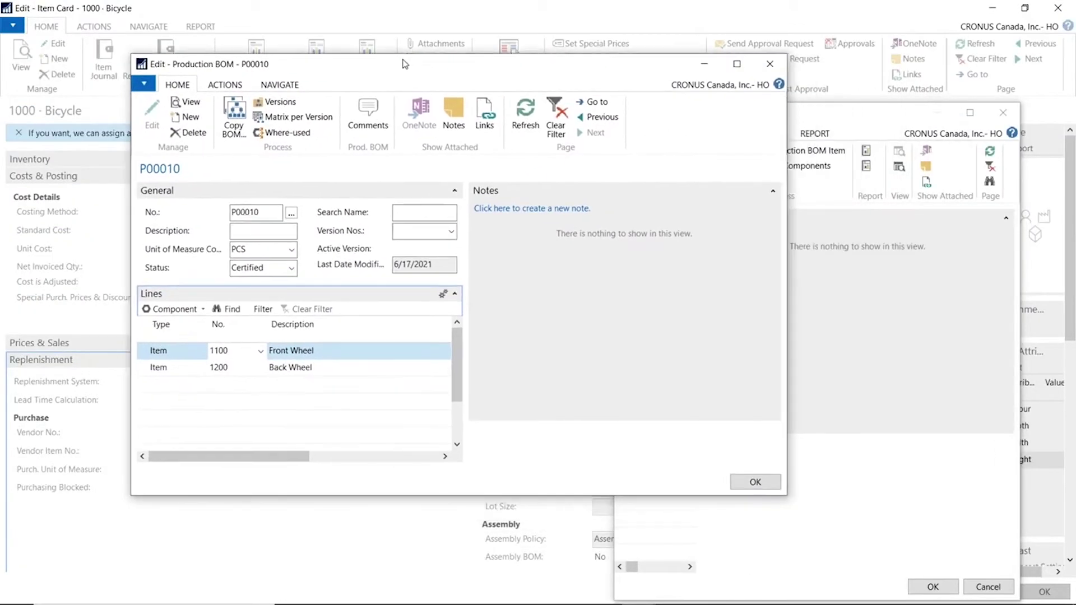
pyautogui.click(737, 65)
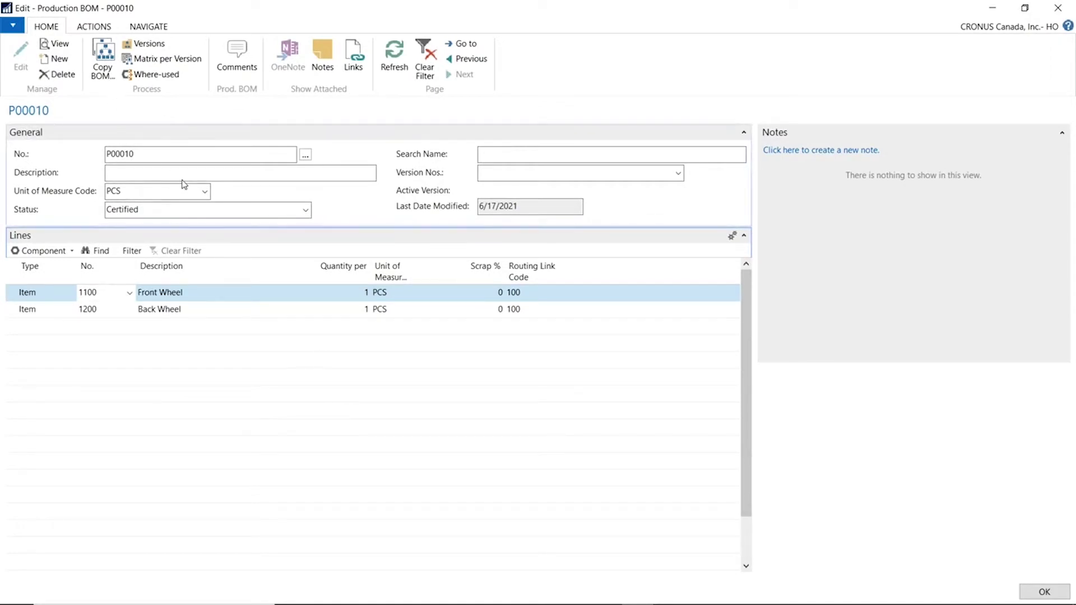
pyautogui.click(129, 292)
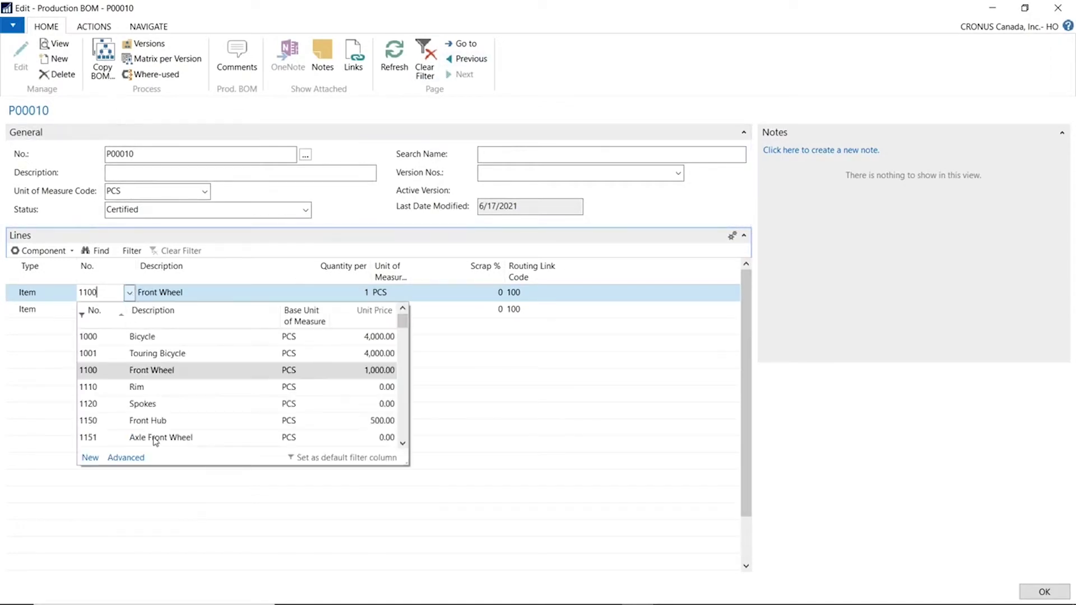
pyautogui.press('Escape')
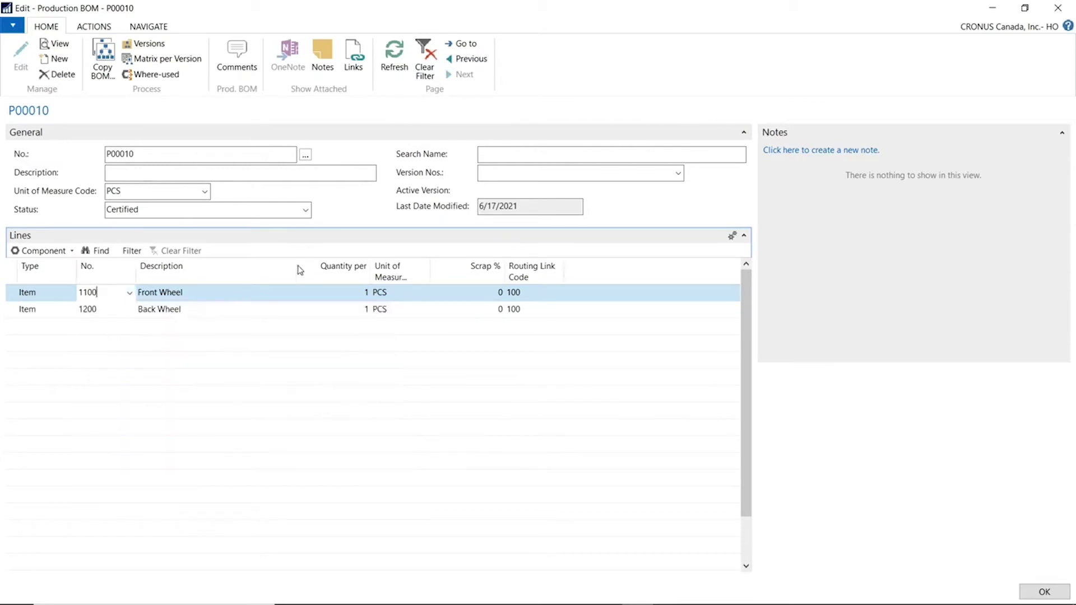
pyautogui.click(130, 292)
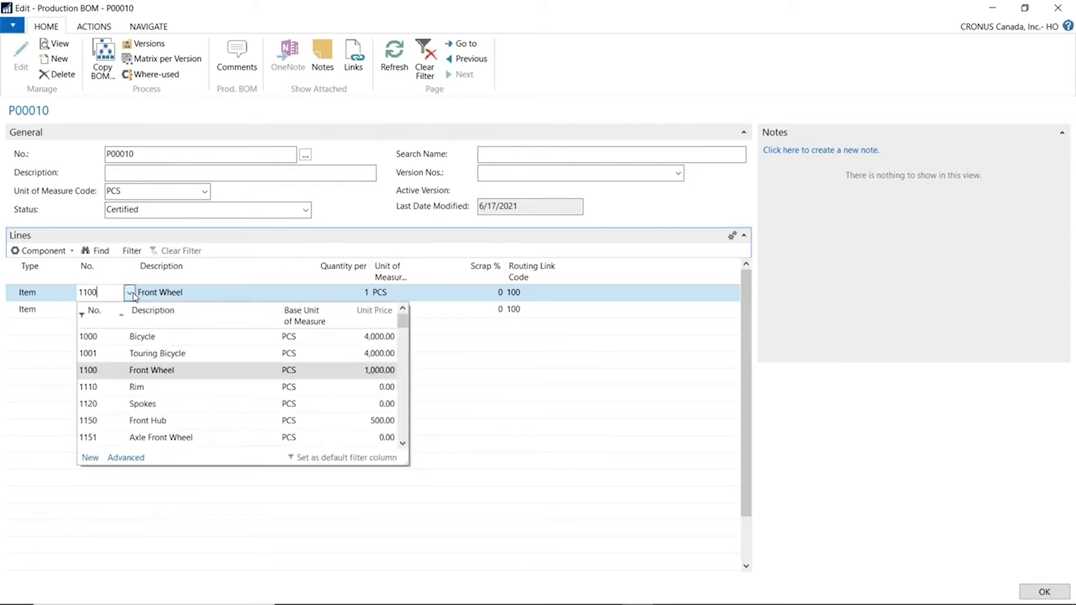
pyautogui.click(127, 458)
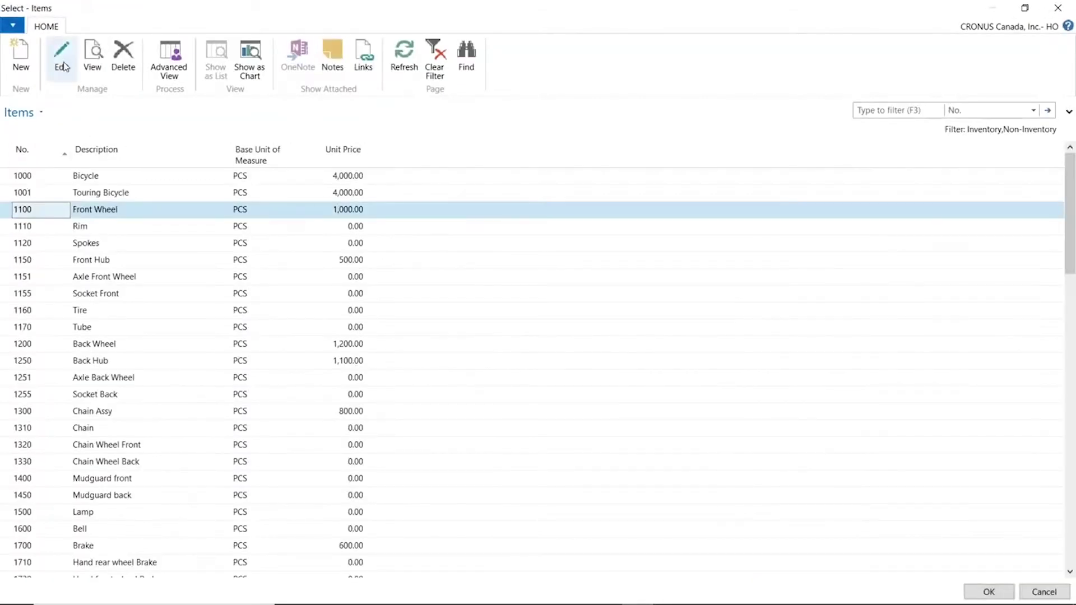
pyautogui.click(62, 62)
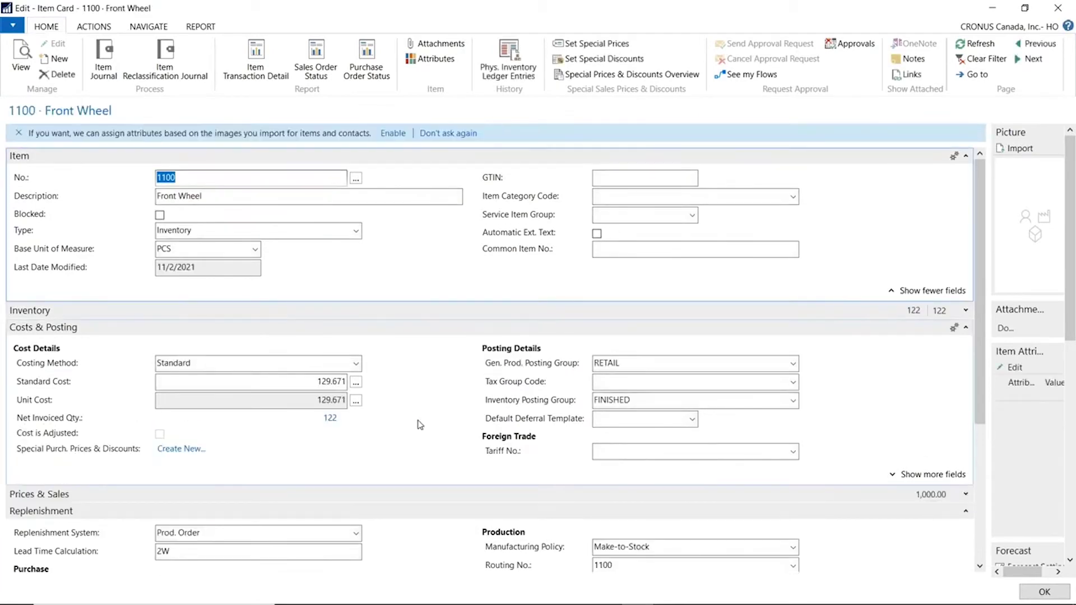
# Examine the Front Wheel's Replenishment settings, including the replenishment system and lead time calculation
pyautogui.scroll(-4, 420, 425)
pyautogui.scroll(1, 408, 431)
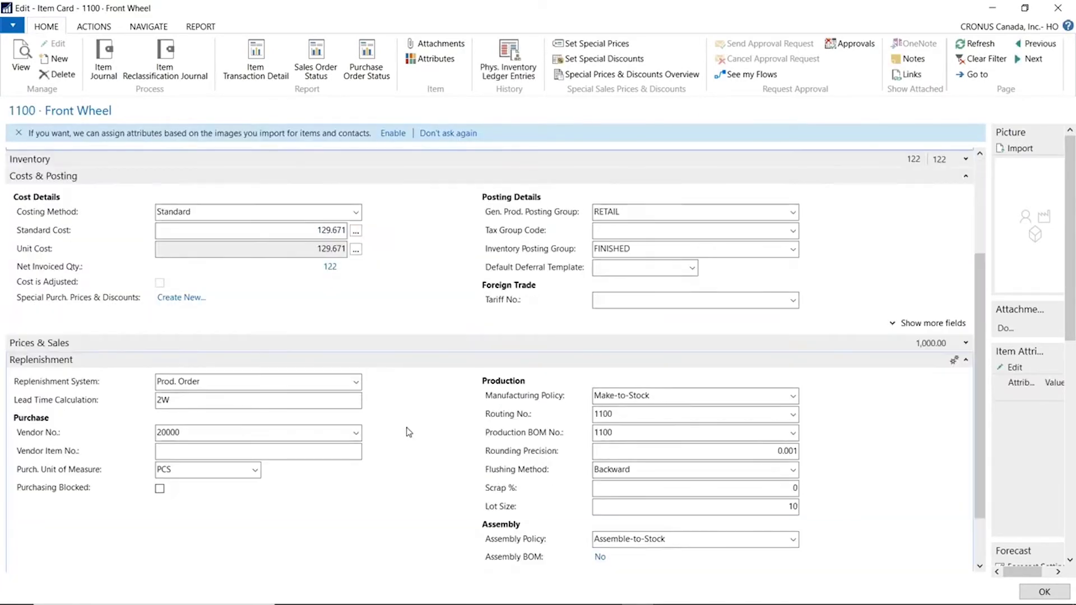
pyautogui.scroll(2, 411, 438)
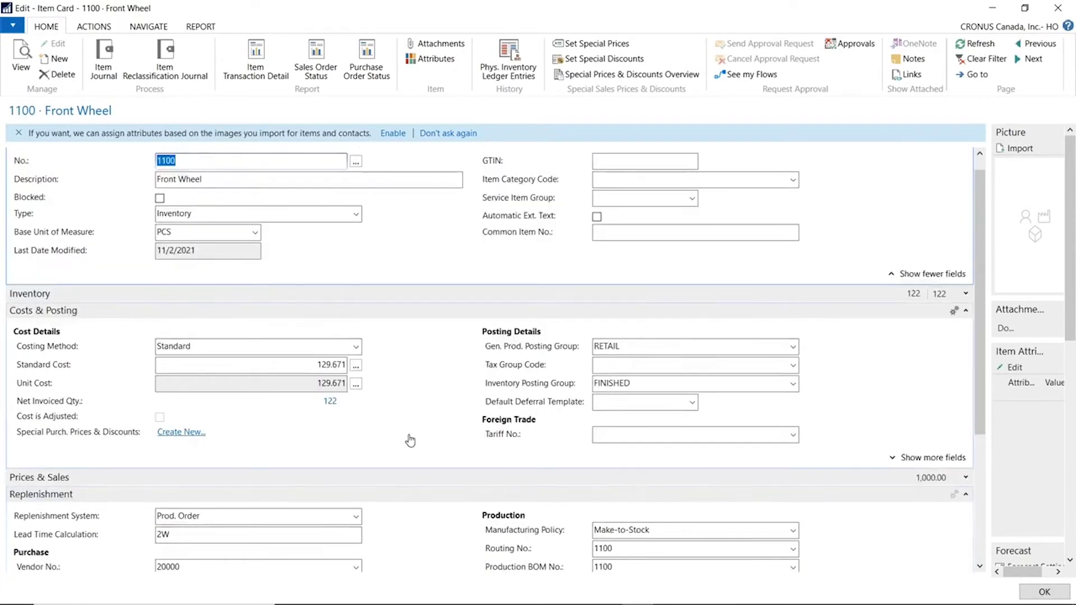
pyautogui.scroll(-1, 411, 438)
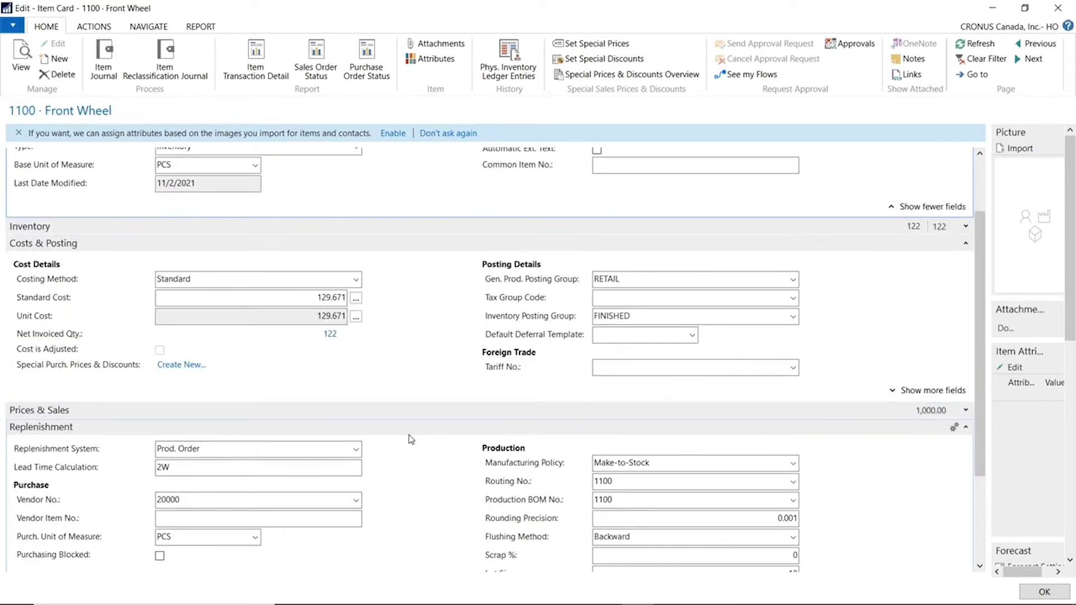
pyautogui.scroll(-2, 411, 439)
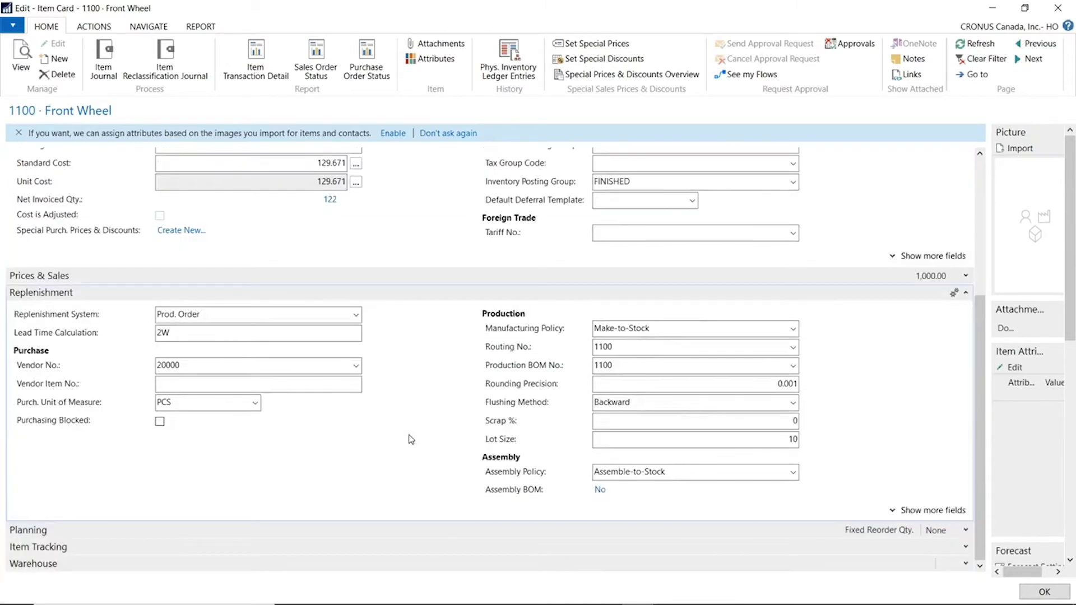
# Examine the Front Wheel's Planning settings alongside its Replenishment System, then close its item card
pyautogui.click(966, 531)
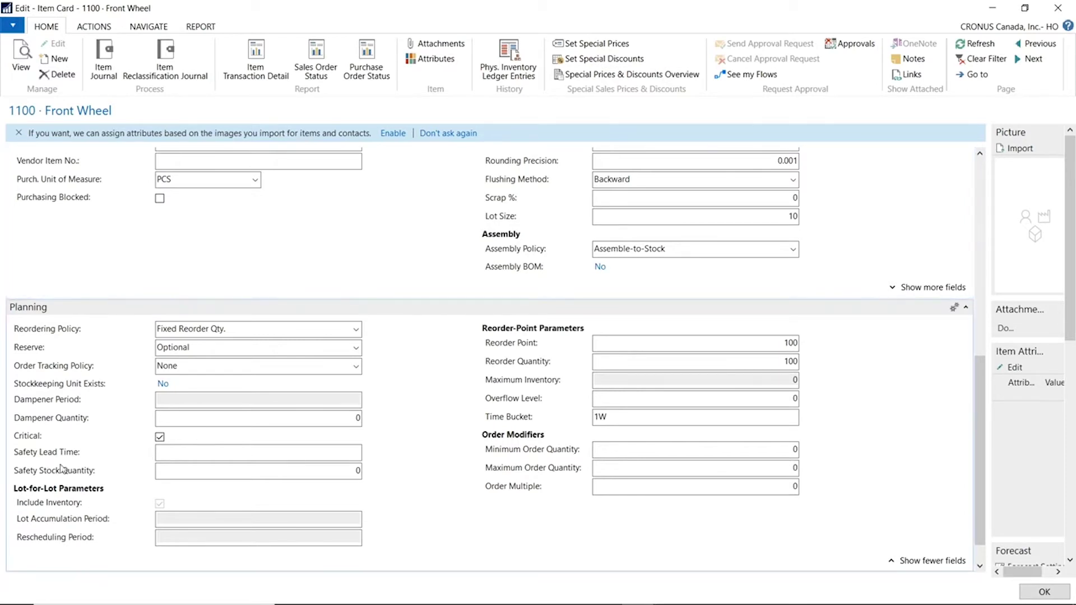
pyautogui.scroll(3, 321, 285)
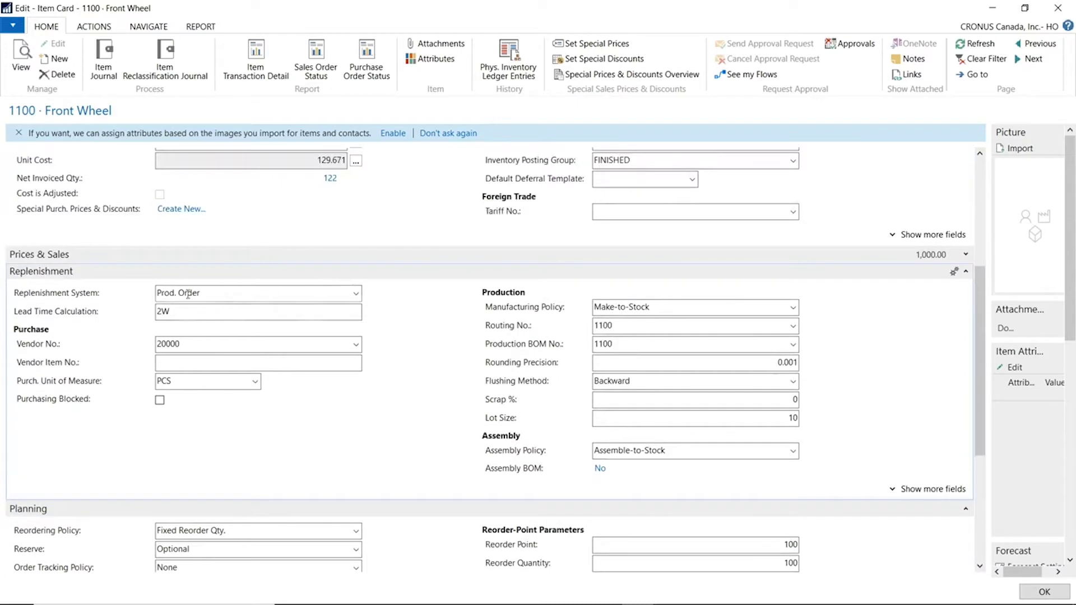
pyautogui.click(209, 292)
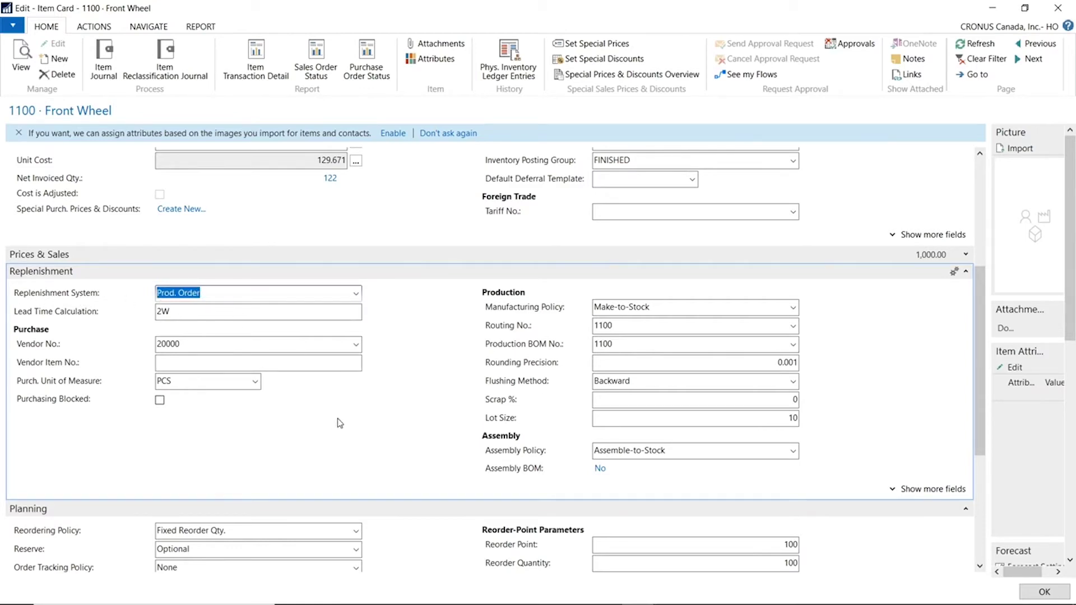
pyautogui.scroll(-3, 339, 419)
pyautogui.scroll(3, 251, 431)
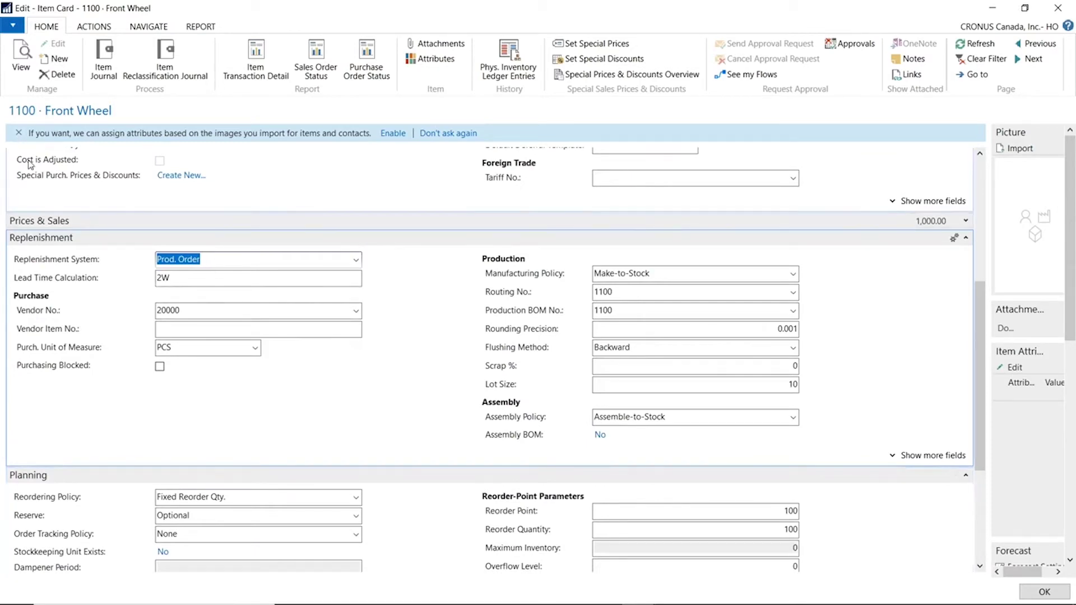
pyautogui.moveTo(235, 6); pyautogui.dragTo(475, 87)
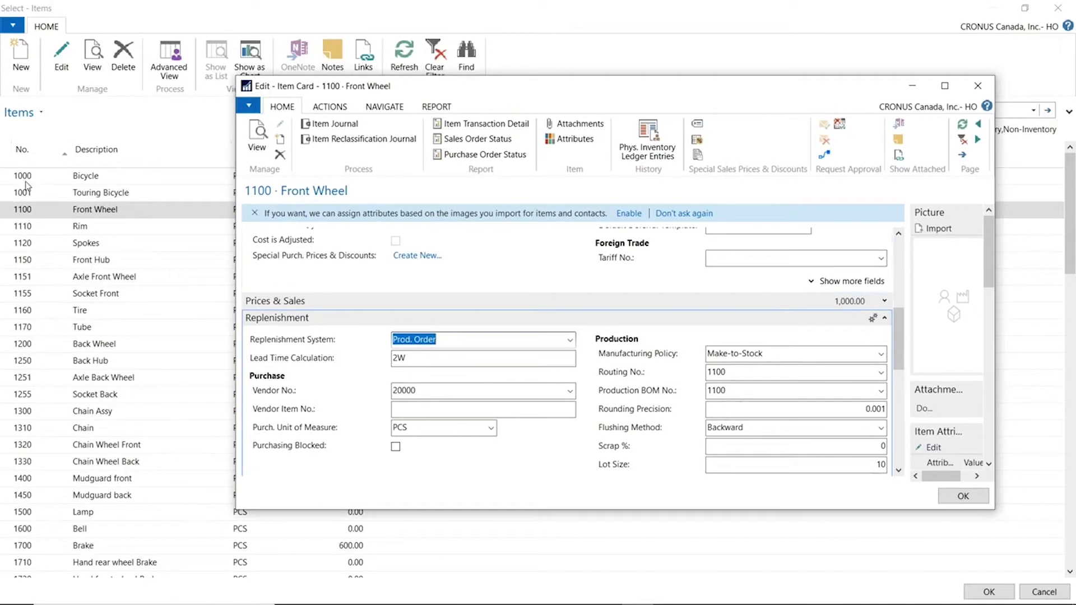
pyautogui.click(979, 86)
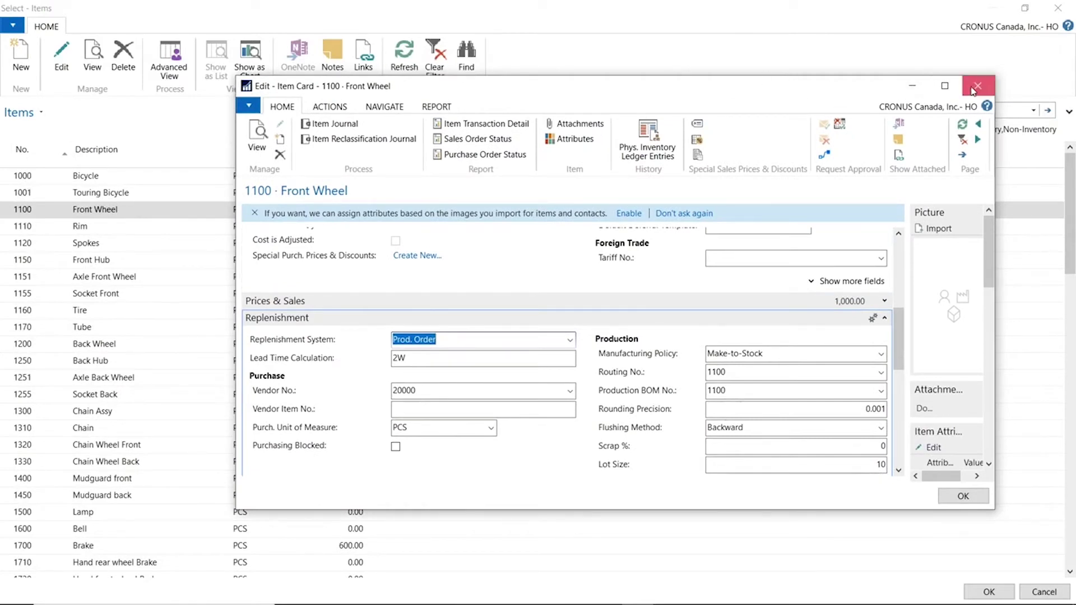
# Turn off the Critical option in the Planning section of item 1200 Back Wheel and close its card
pyautogui.click(47, 344)
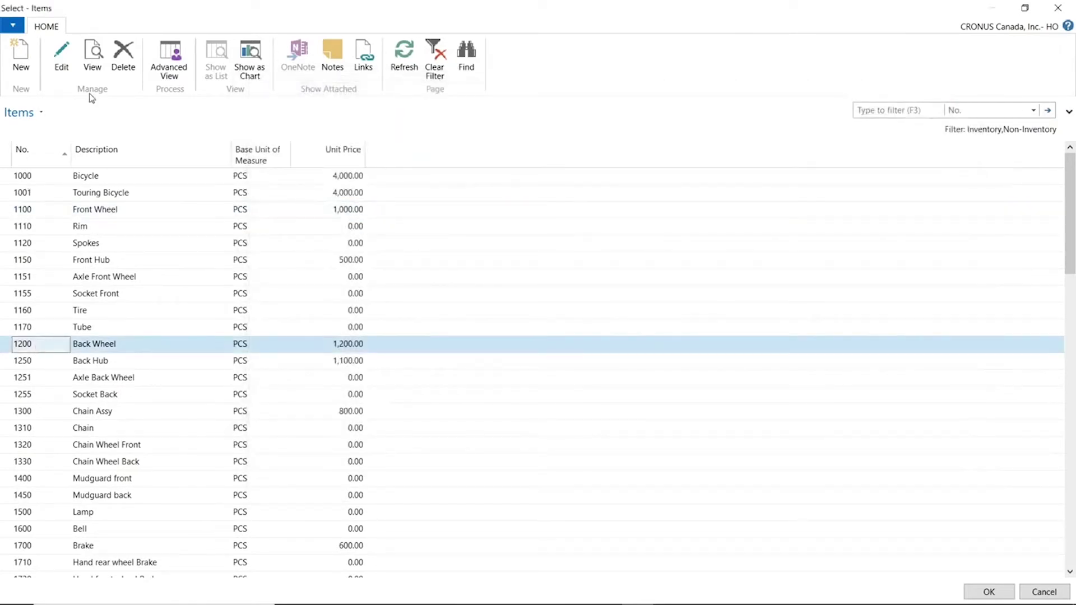
pyautogui.click(61, 59)
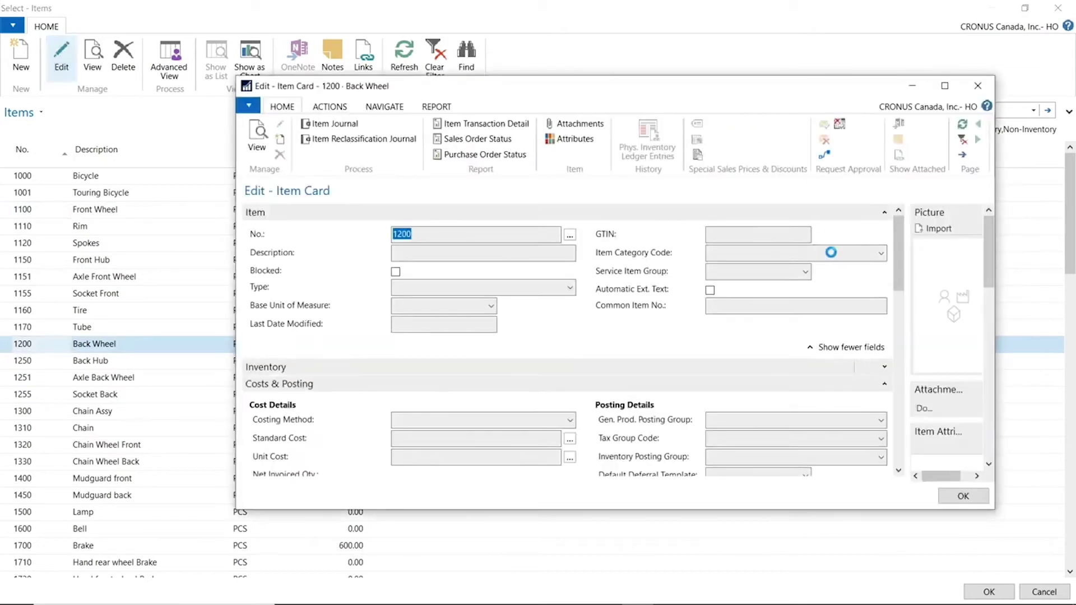
pyautogui.moveTo(899, 278); pyautogui.dragTo(901, 443)
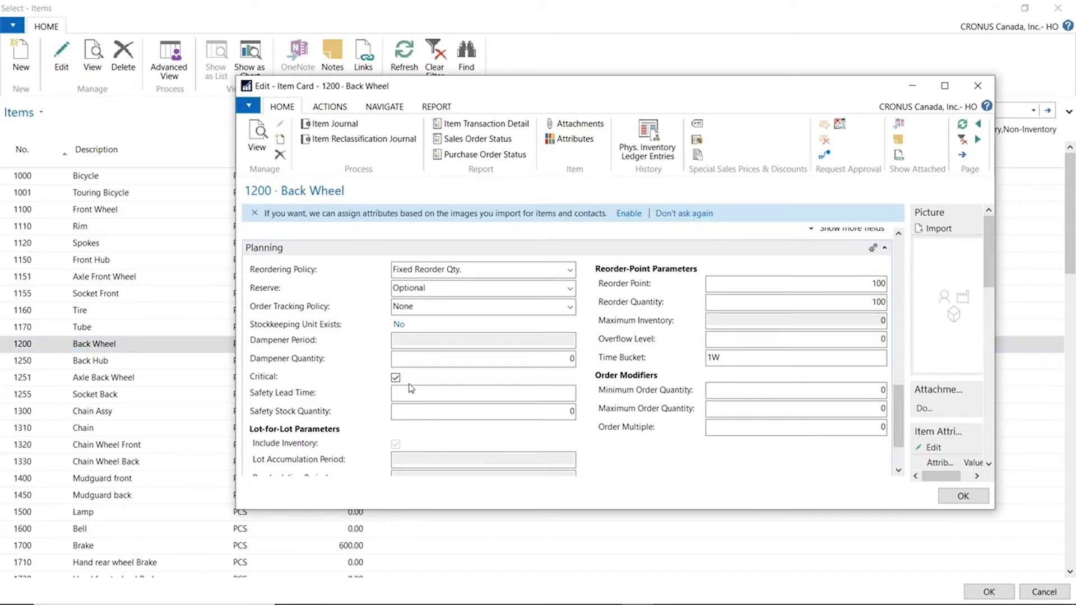
pyautogui.click(397, 380)
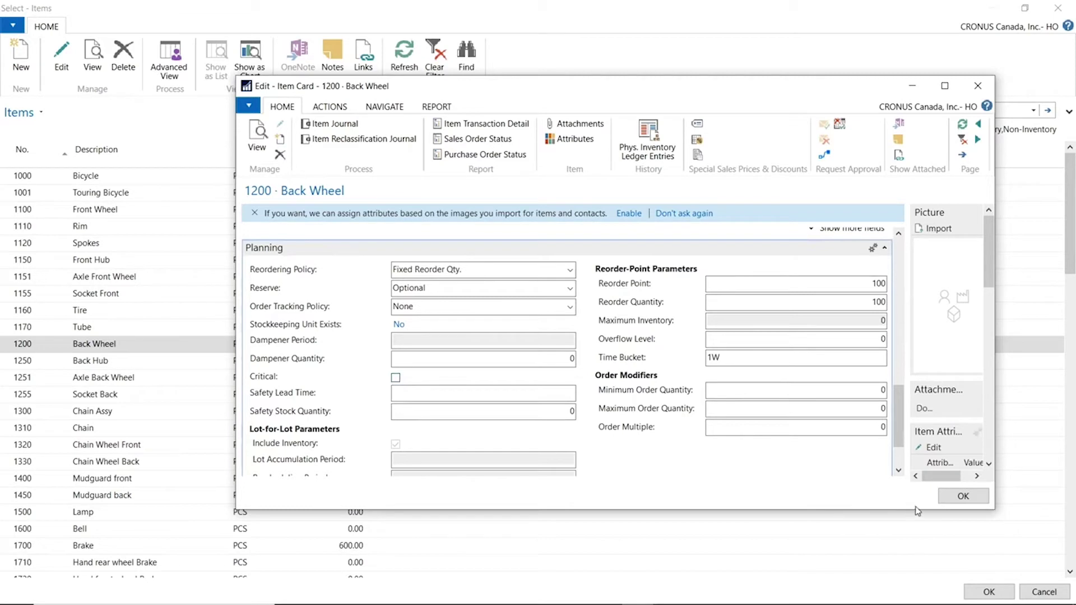
pyautogui.click(959, 496)
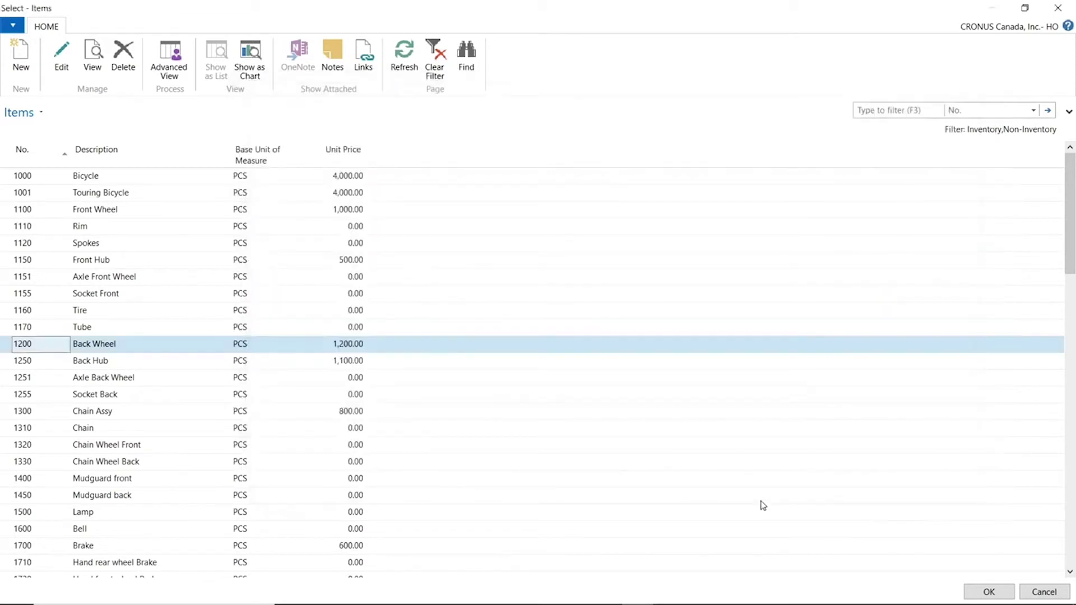
# Close the item selection, discard the unsaved changes to production BOM P00010, and close the Bicycle's item card
pyautogui.click(1001, 590)
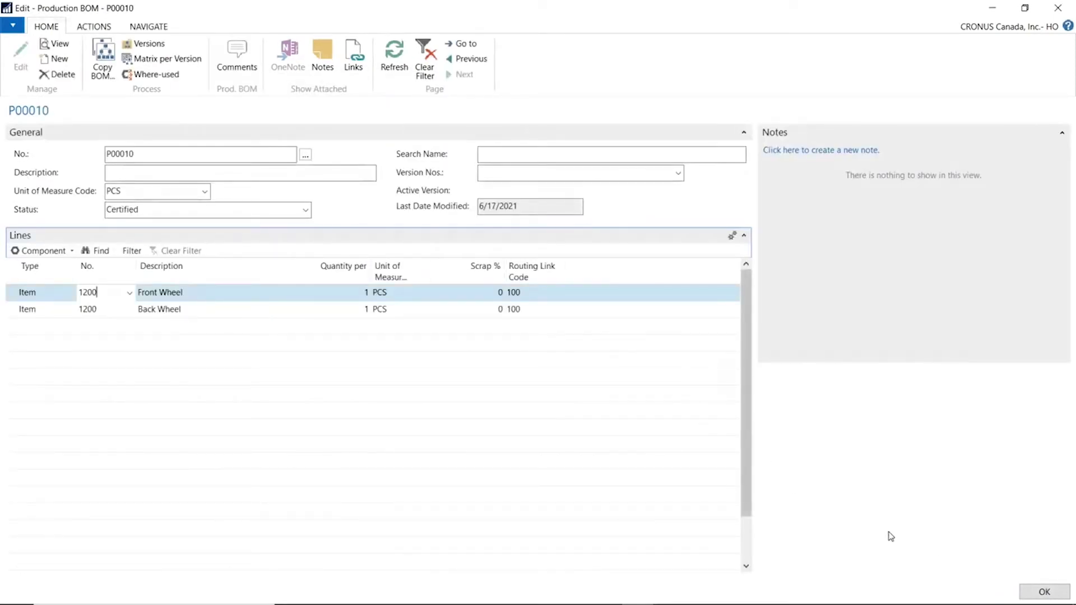
pyautogui.click(1045, 593)
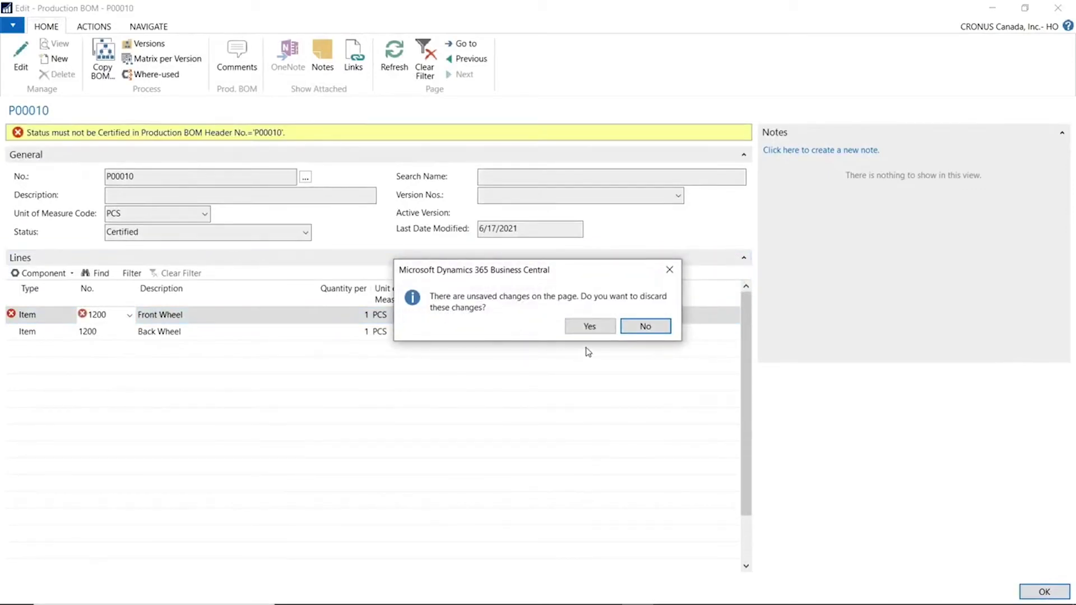
pyautogui.click(592, 327)
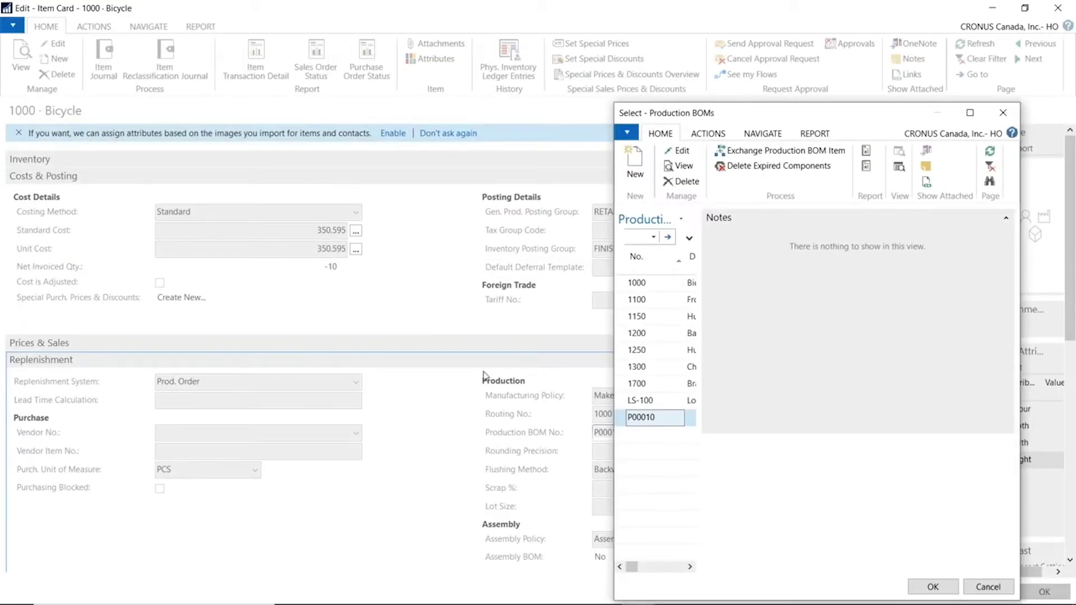
pyautogui.click(1004, 112)
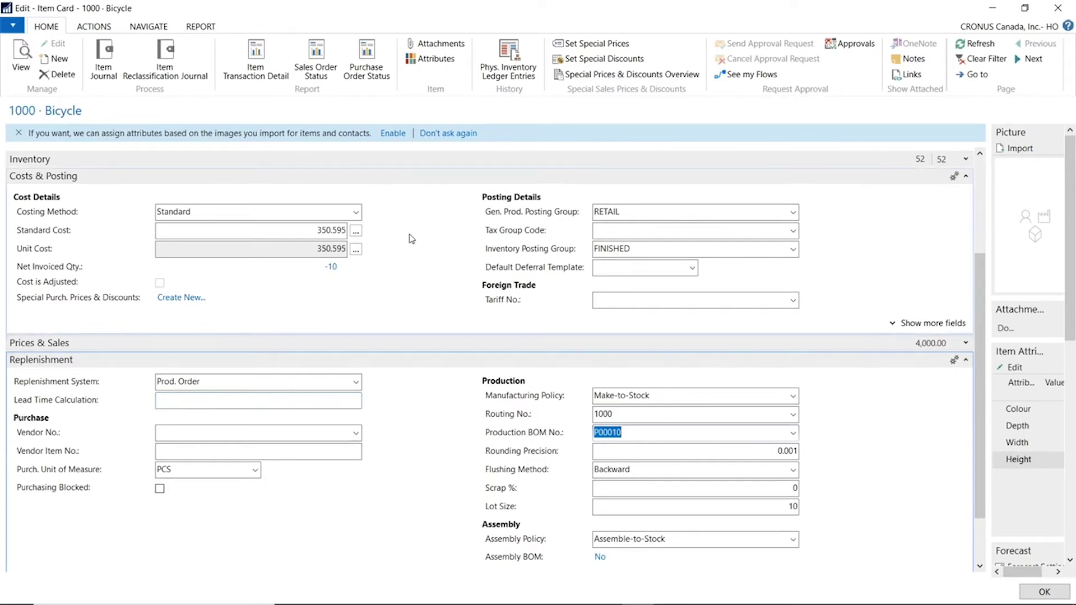
pyautogui.click(1058, 8)
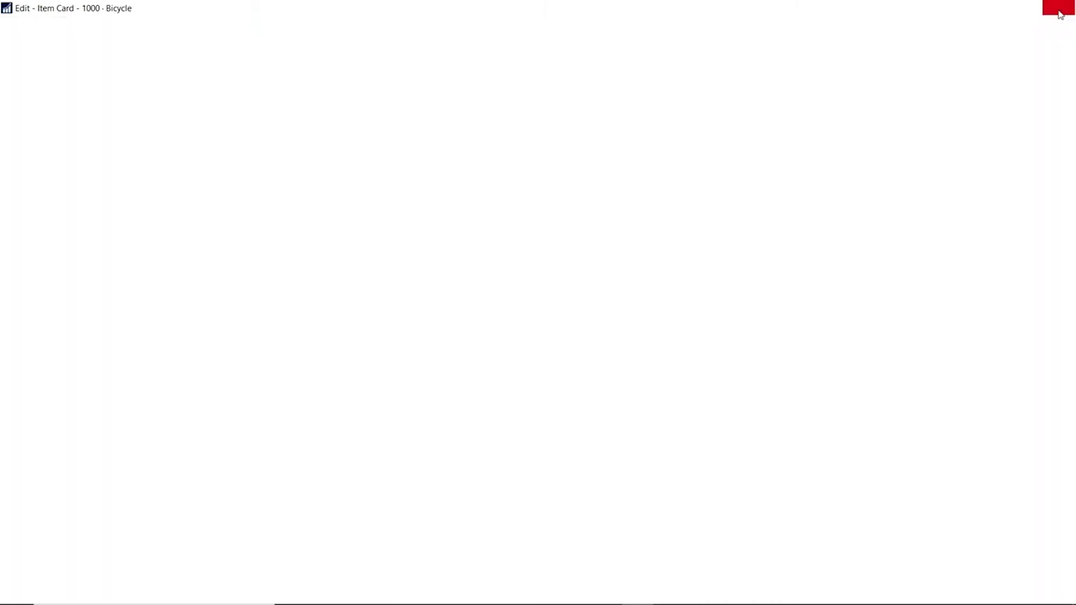
# Open the sales orders list and create a new sales order for the customer The Cannon Group PLC
pyautogui.click(985, 32)
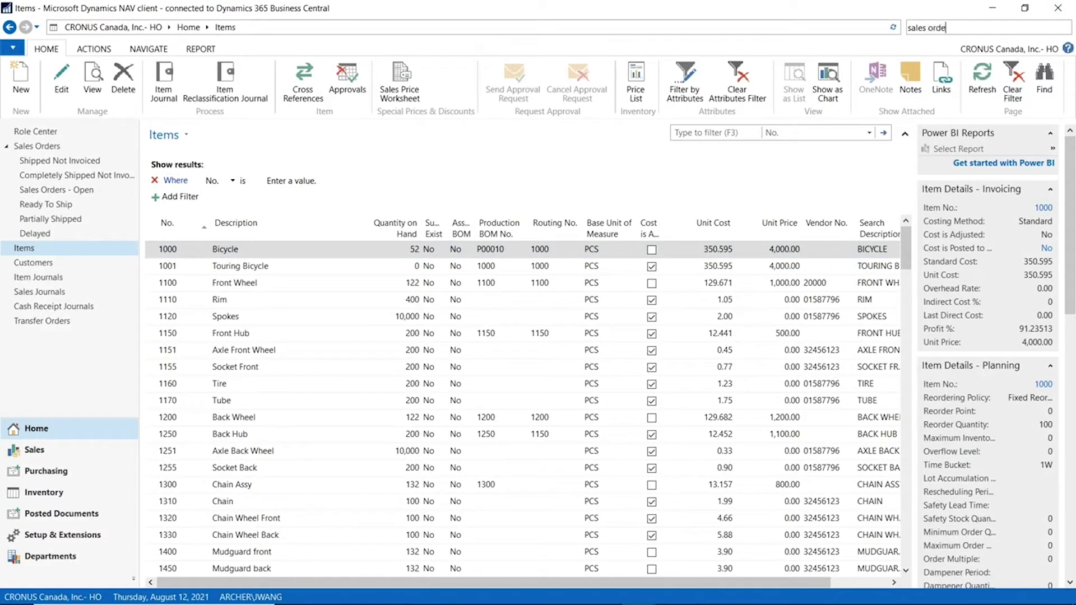
pyautogui.click(844, 47)
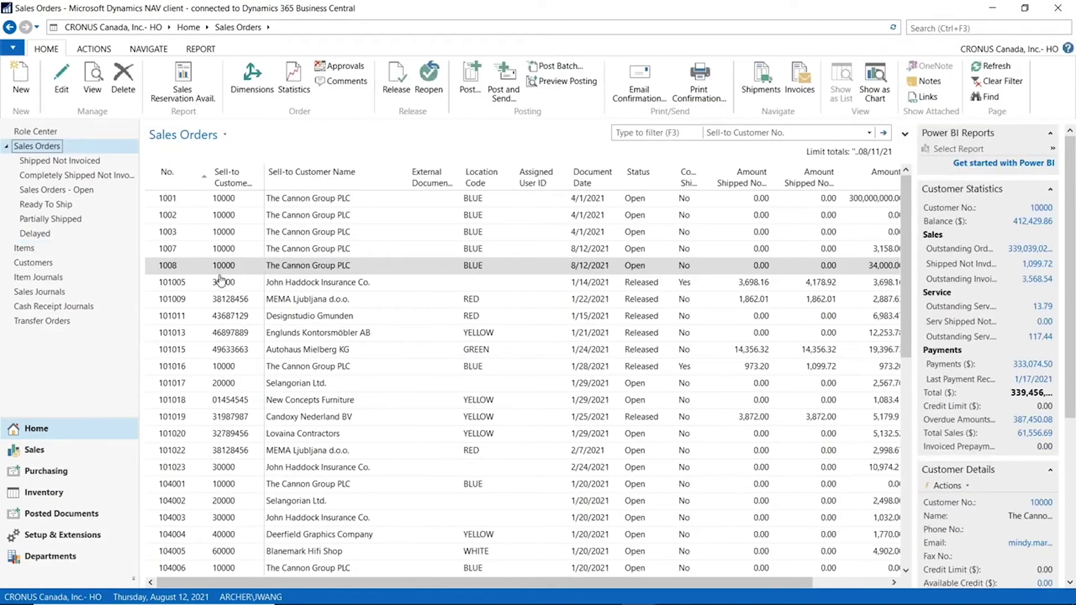
pyautogui.click(21, 84)
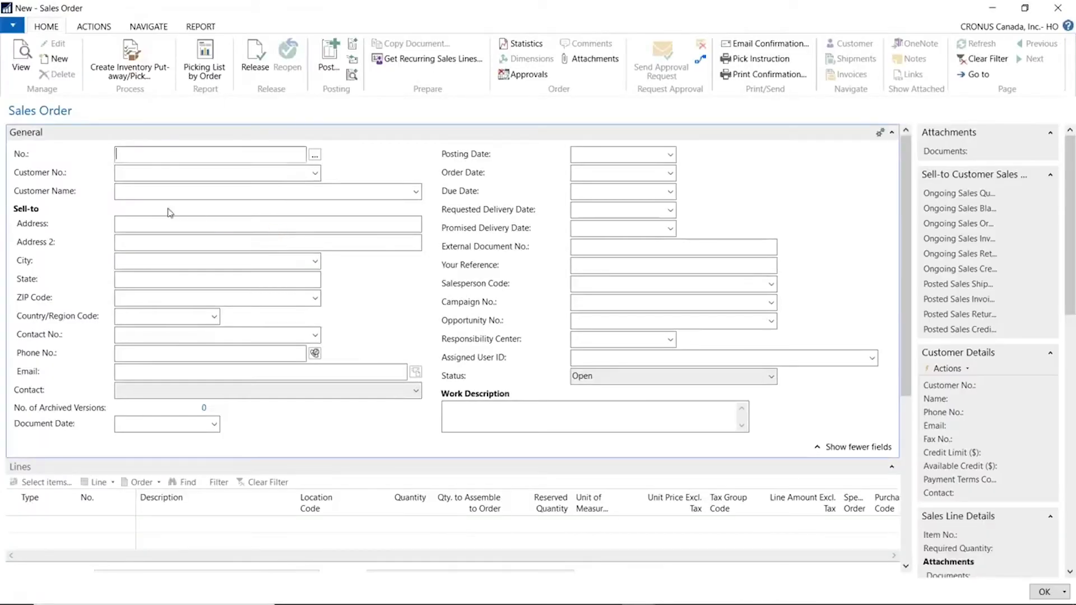
pyautogui.click(165, 174)
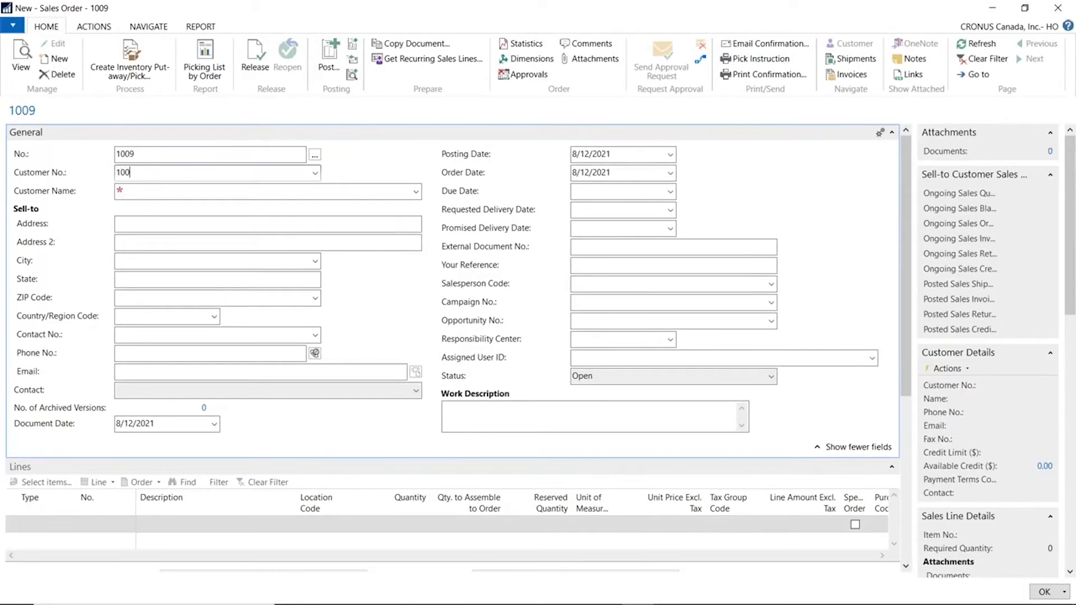
pyautogui.press('Tab')
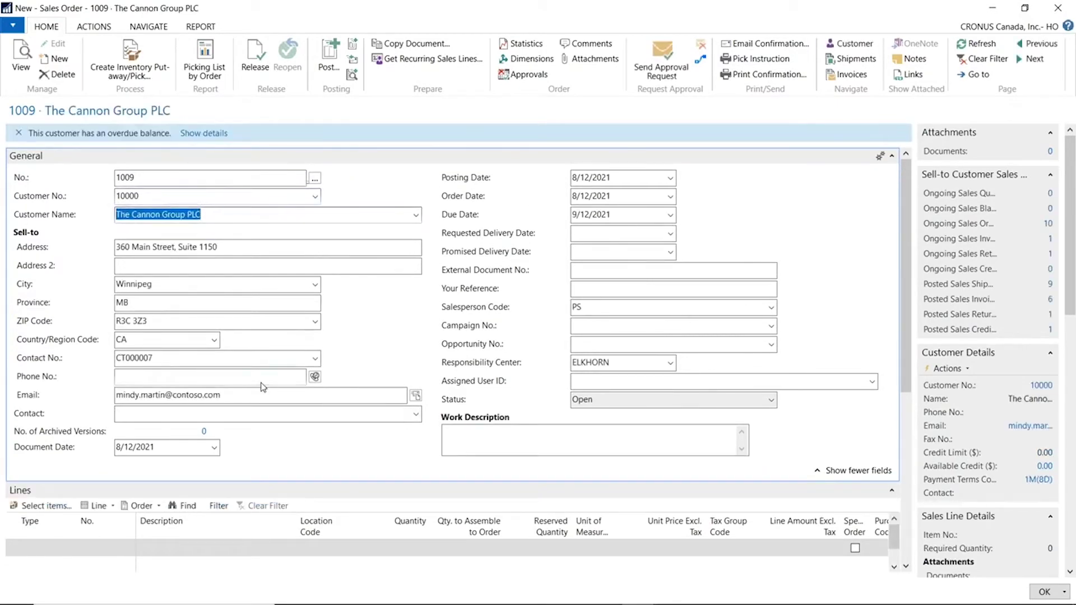
# Add an Item line for item 1000 Bicycle to the sales order with a quantity of 10
pyautogui.scroll(-3, 263, 387)
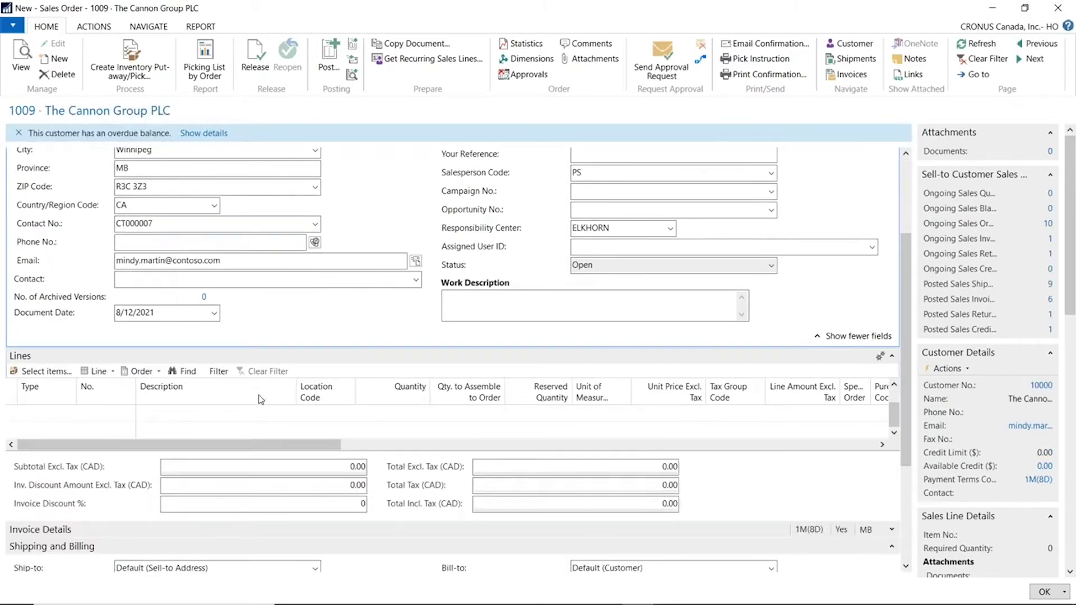
pyautogui.click(54, 414)
pyautogui.write('Item')
pyautogui.press('Tab')
pyautogui.write('10')
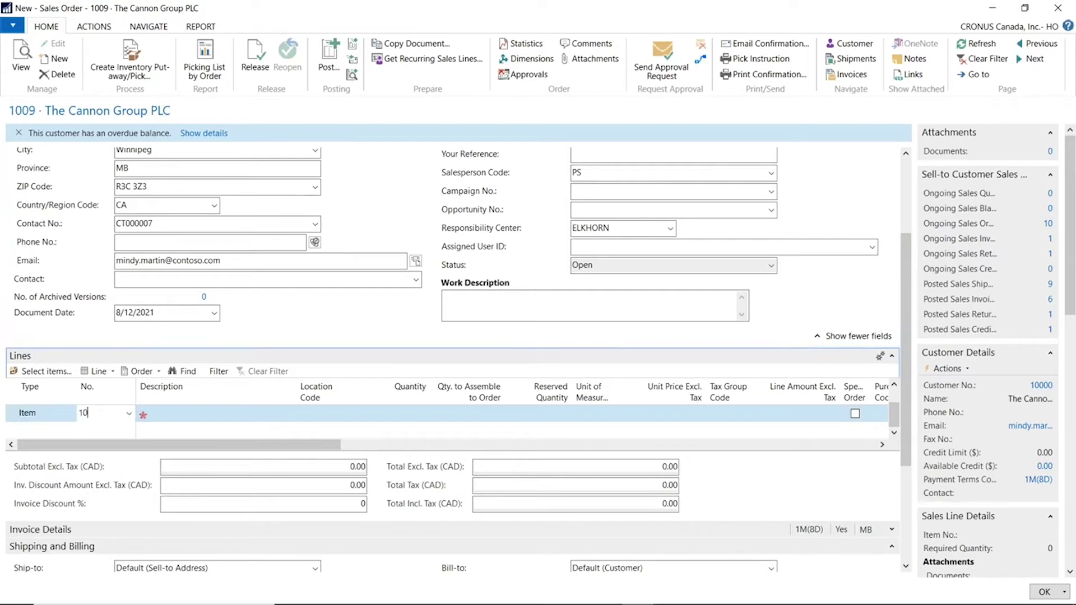
pyautogui.write('00')
pyautogui.press('Tab')
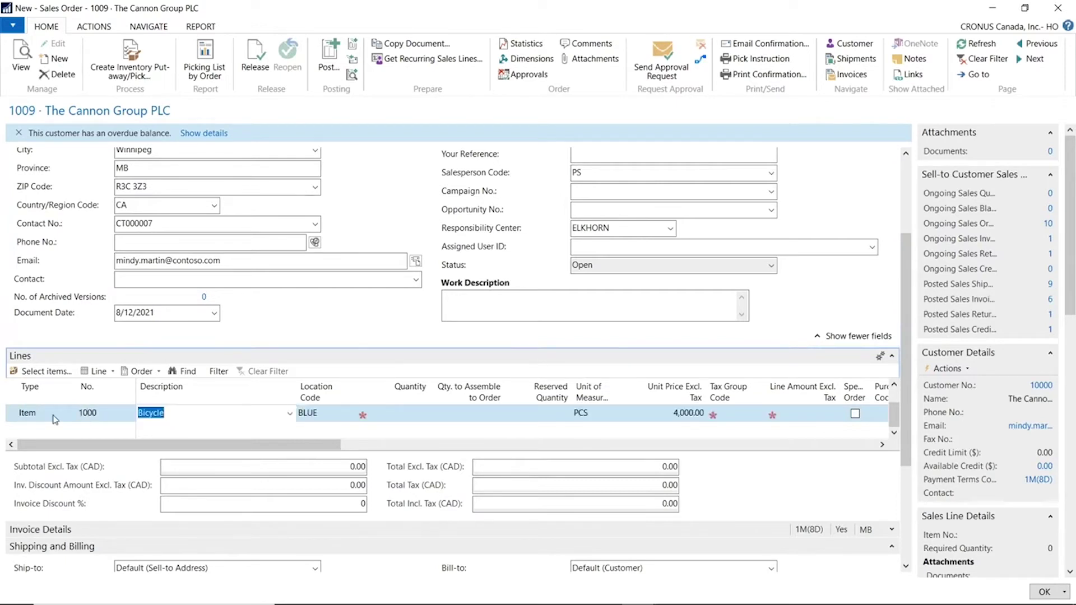
pyautogui.click(412, 415)
pyautogui.press('Tab')
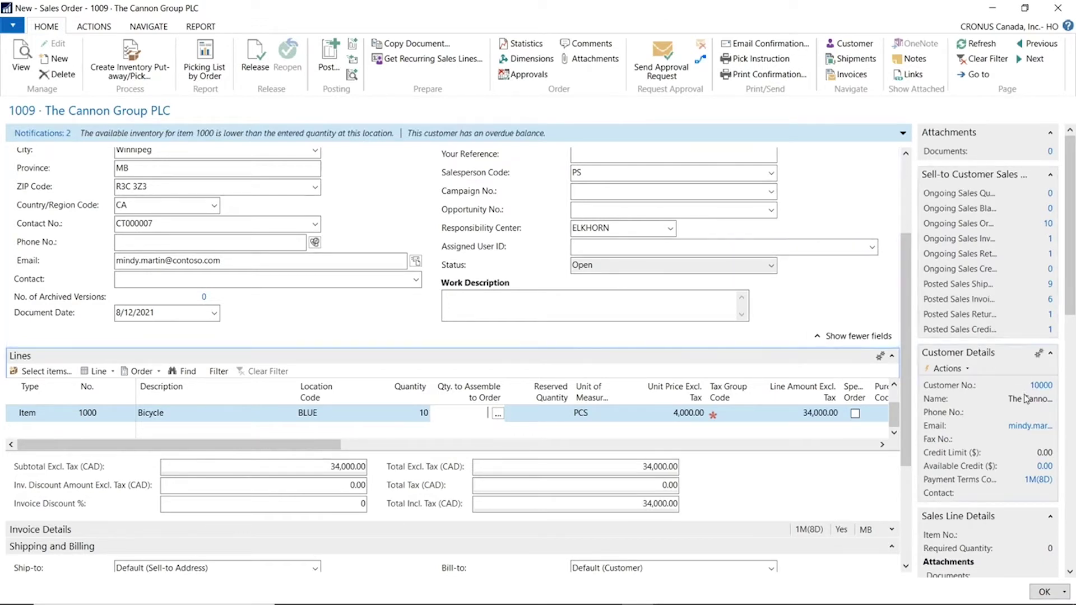
# View the Bicycle's item card from the sales line's item details, examine its Replenishment settings, and close the card
pyautogui.scroll(-3, 1021, 449)
pyautogui.scroll(-3, 1031, 467)
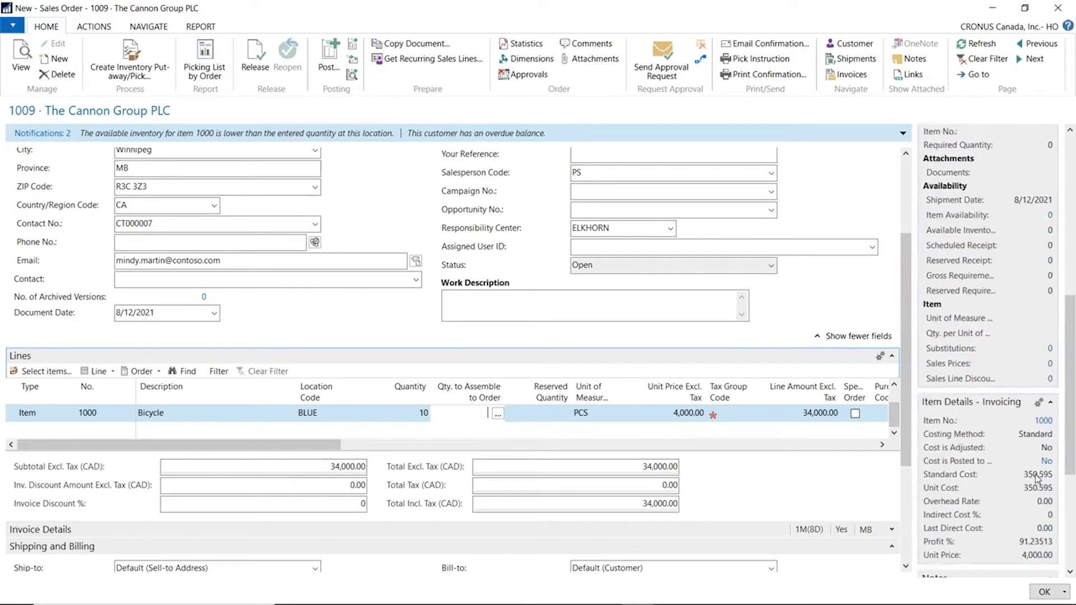
pyautogui.click(1044, 423)
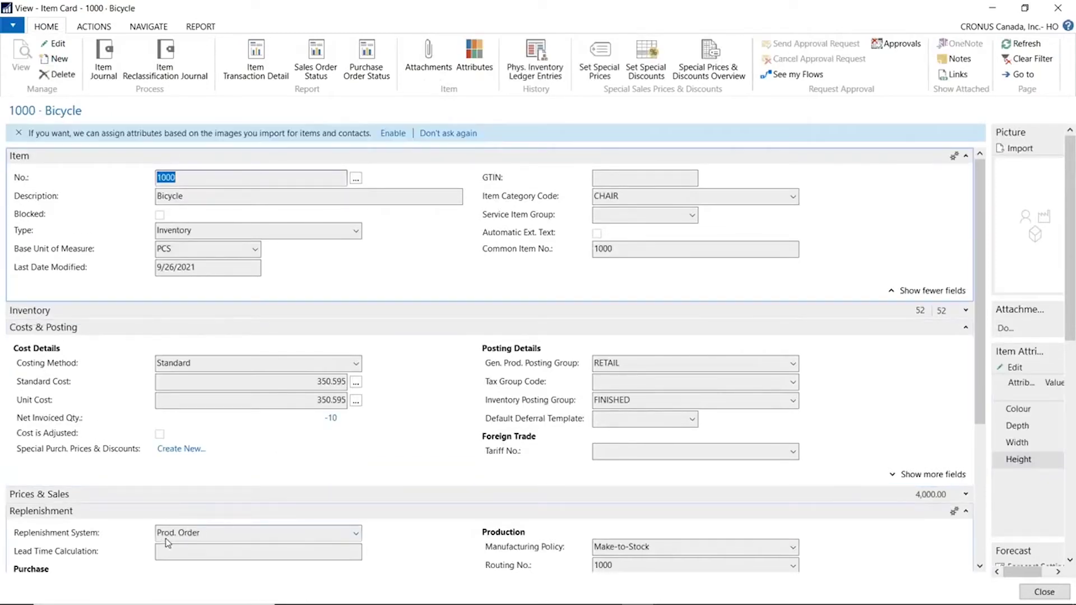
pyautogui.scroll(-4, 167, 543)
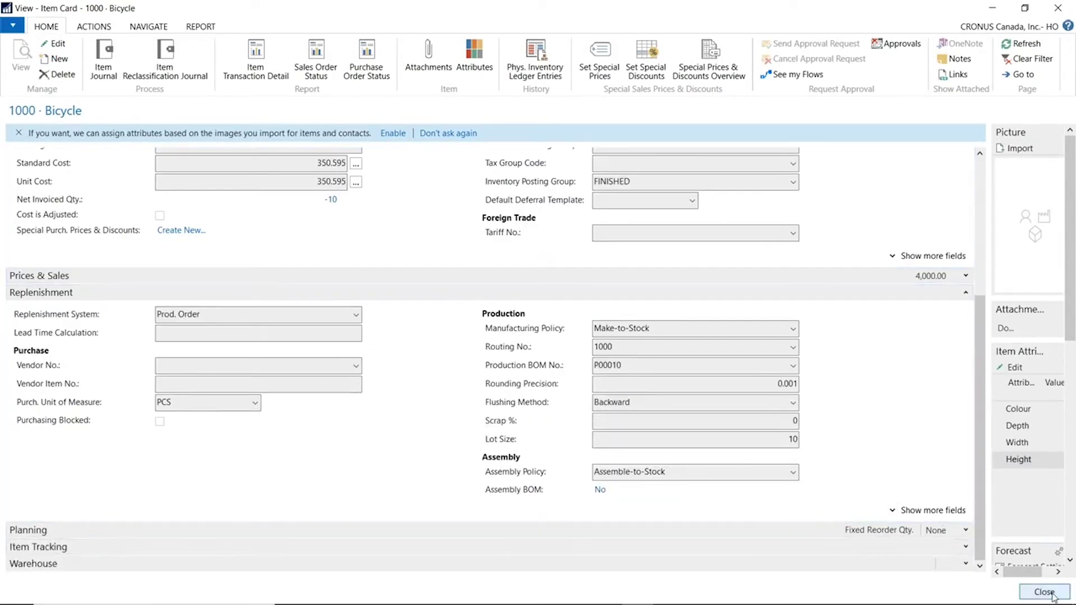
pyautogui.click(1045, 592)
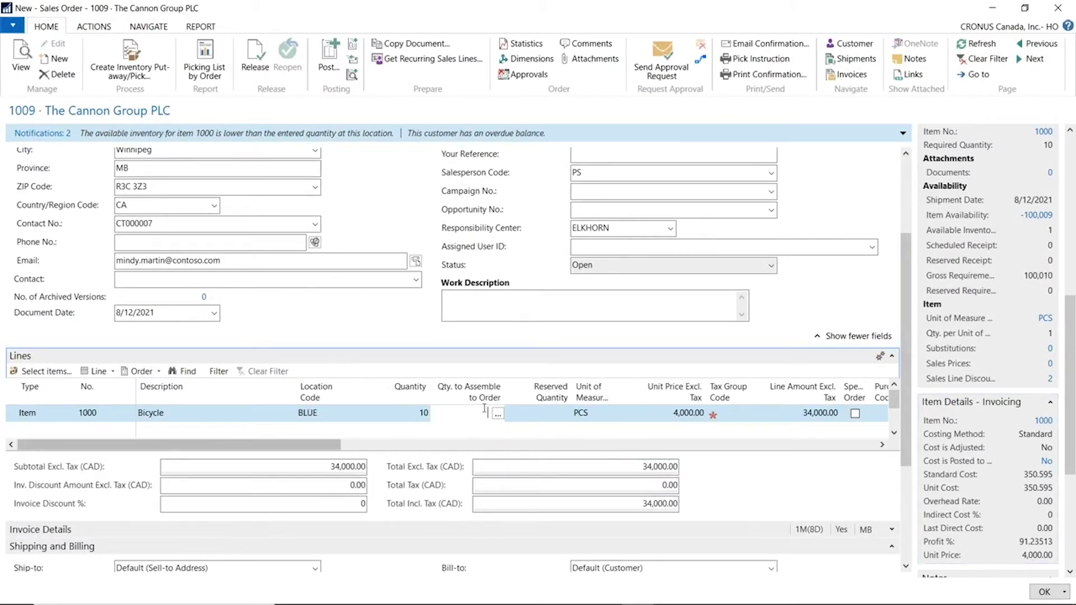
# Check the work date setting without changing it, and return to the new sales order in a maximized window
pyautogui.scroll(3, 628, 285)
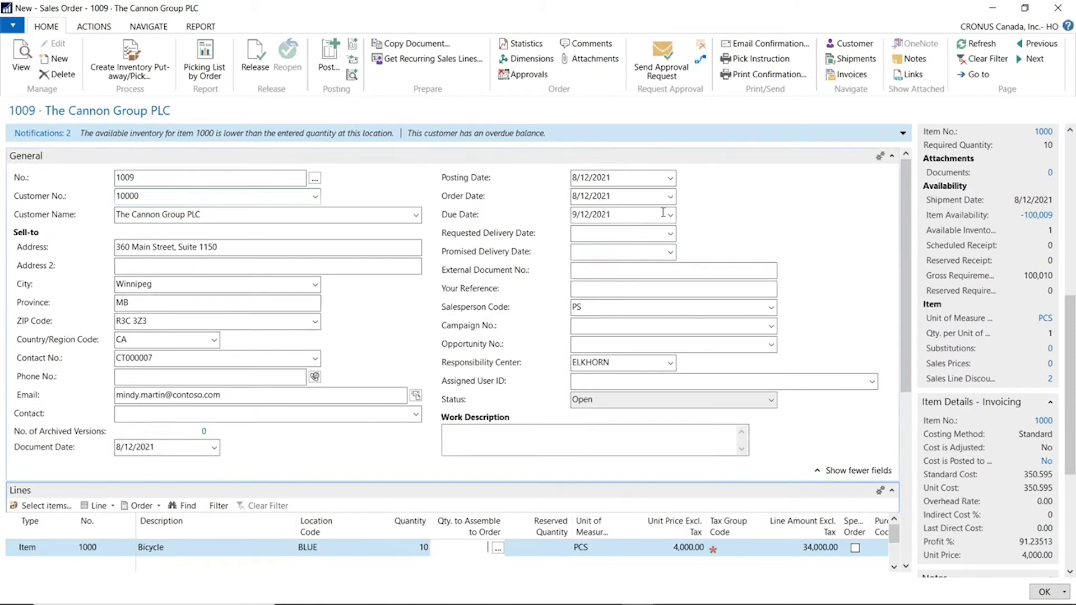
pyautogui.click(635, 236)
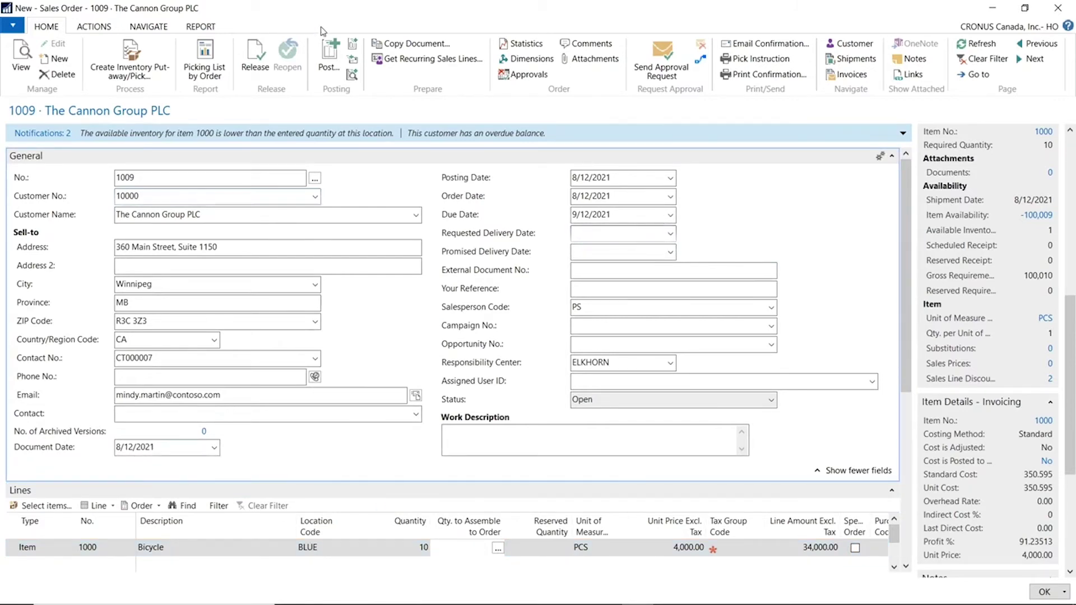
pyautogui.moveTo(358, 14); pyautogui.dragTo(565, 52)
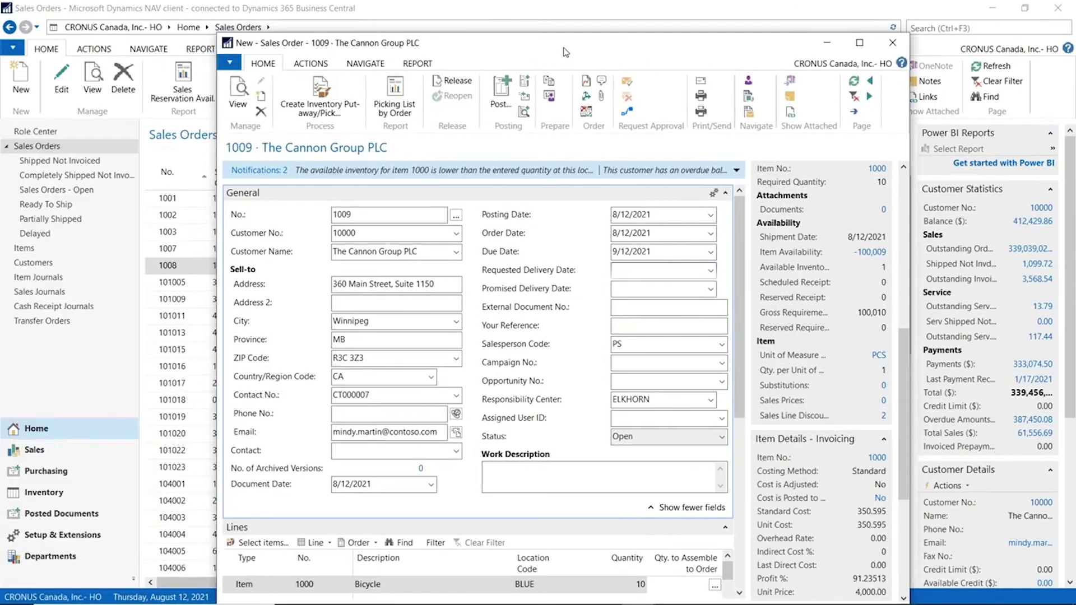
pyautogui.click(12, 48)
pyautogui.click(64, 125)
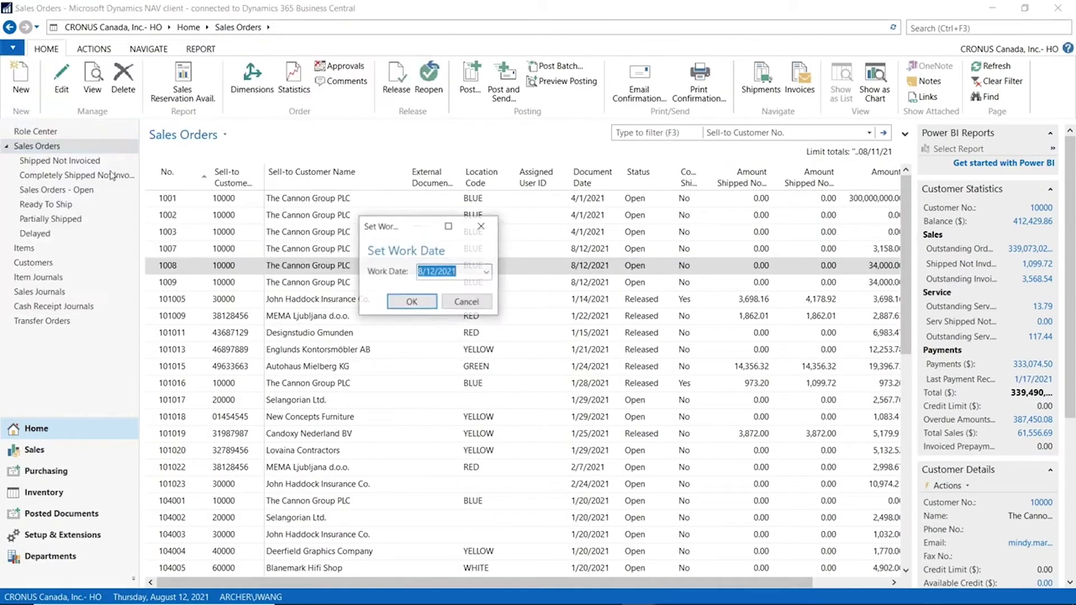
pyautogui.click(467, 303)
pyautogui.moveTo(496, 601)
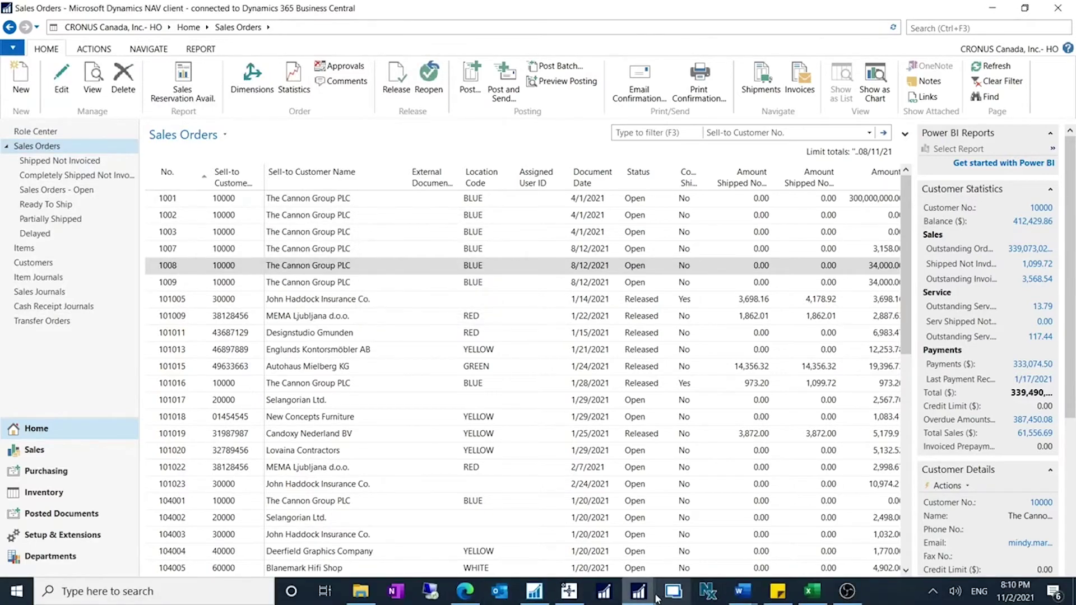
pyautogui.moveTo(639, 592)
pyautogui.click(768, 557)
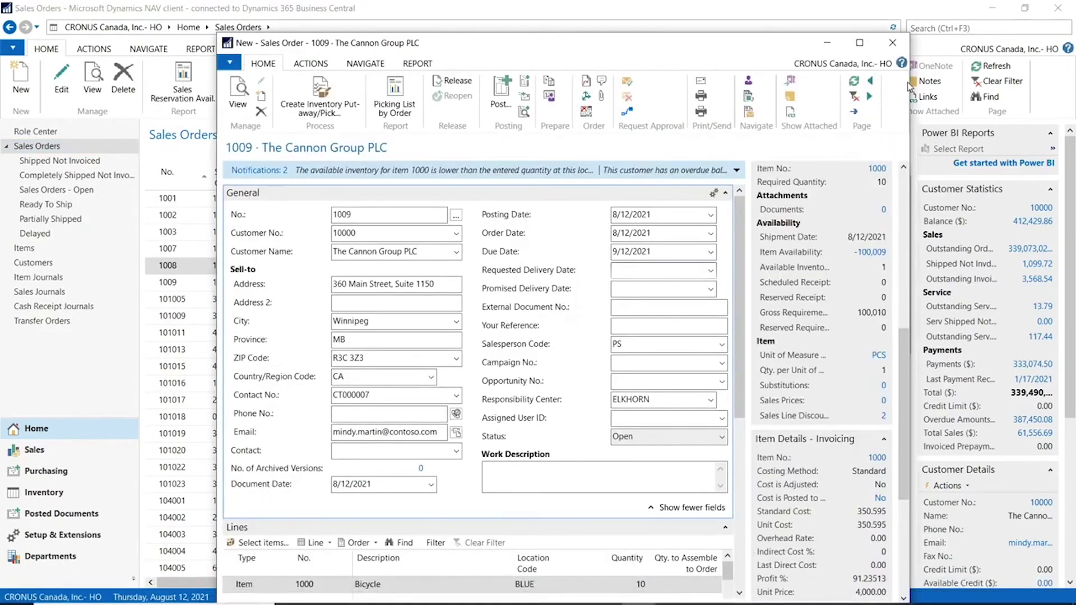
pyautogui.click(876, 46)
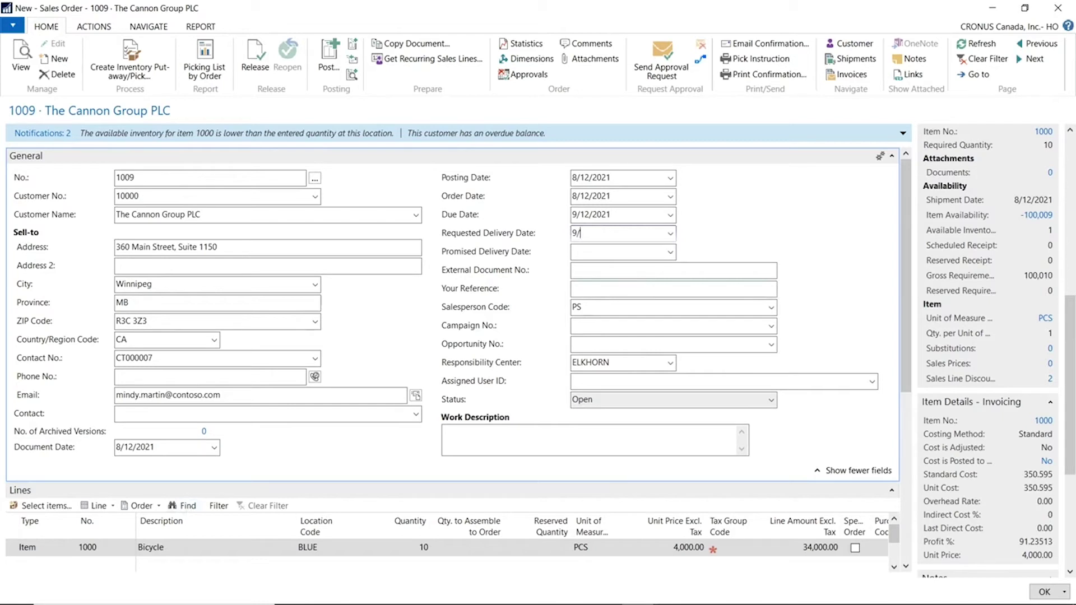
# Set the order's Requested Delivery Date to 9/1/2021 and accept updating the sales lines
pyautogui.press('Tab')
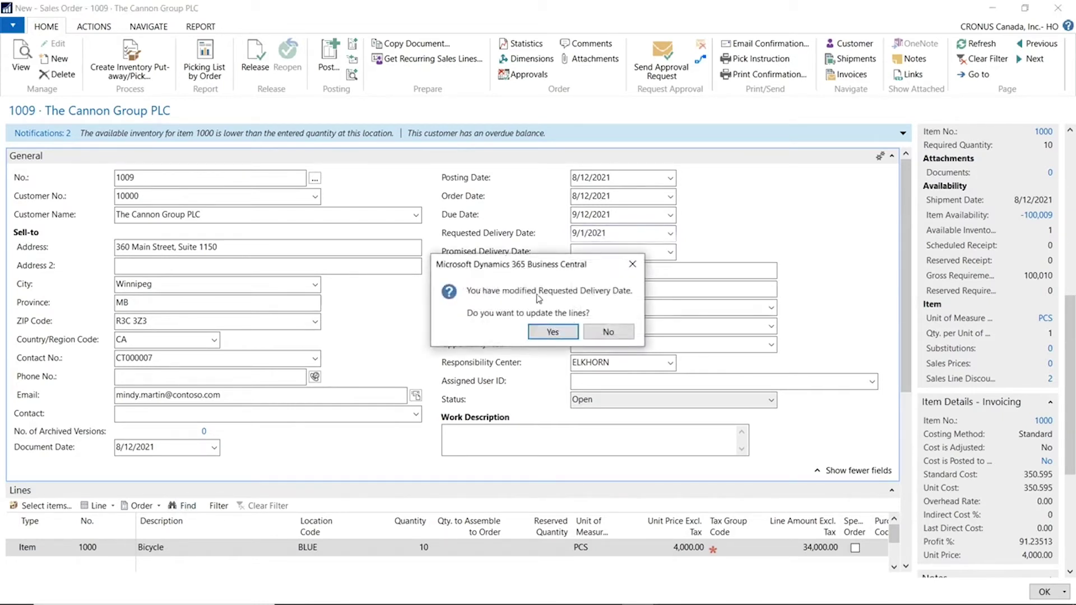
pyautogui.moveTo(537, 275); pyautogui.dragTo(378, 265)
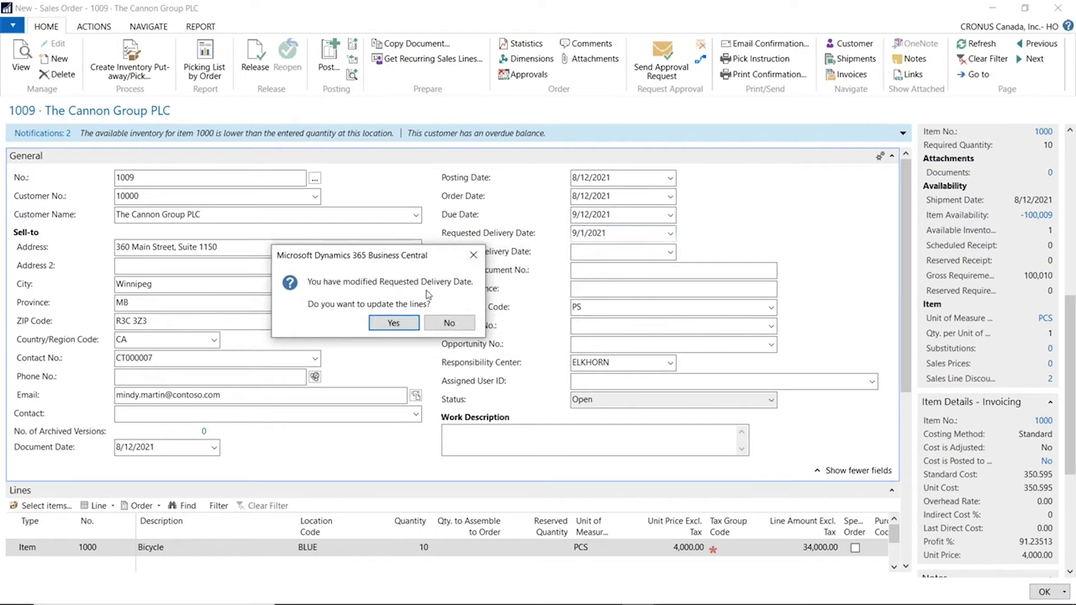
pyautogui.click(393, 324)
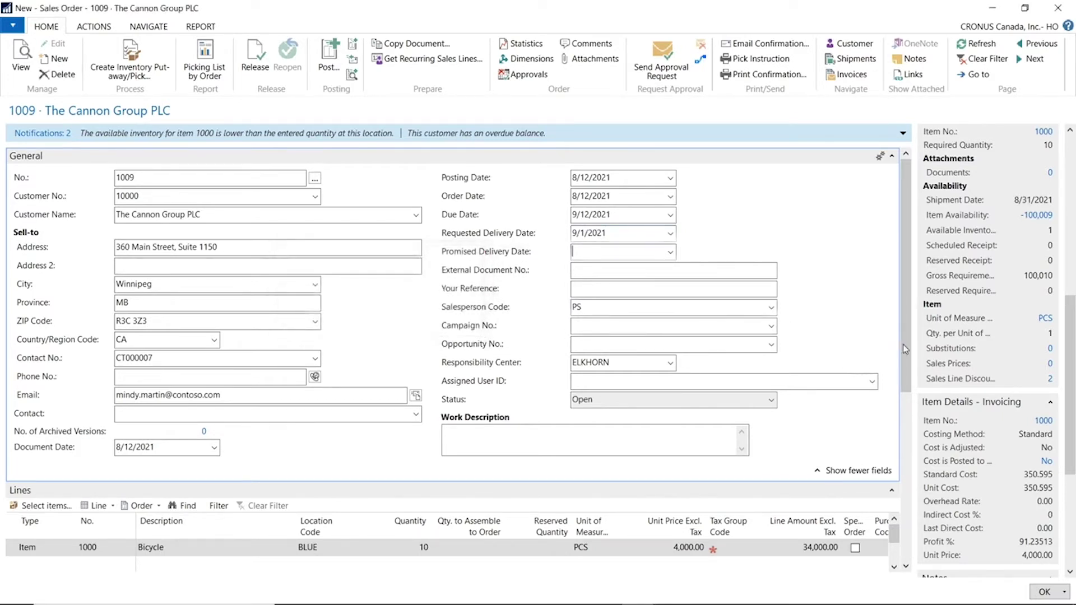
# Compare the Bicycle line's Planned Delivery Date, Planned Shipment Date and Shipment Date with the order's Requested Delivery Date
pyautogui.scroll(-2, 903, 345)
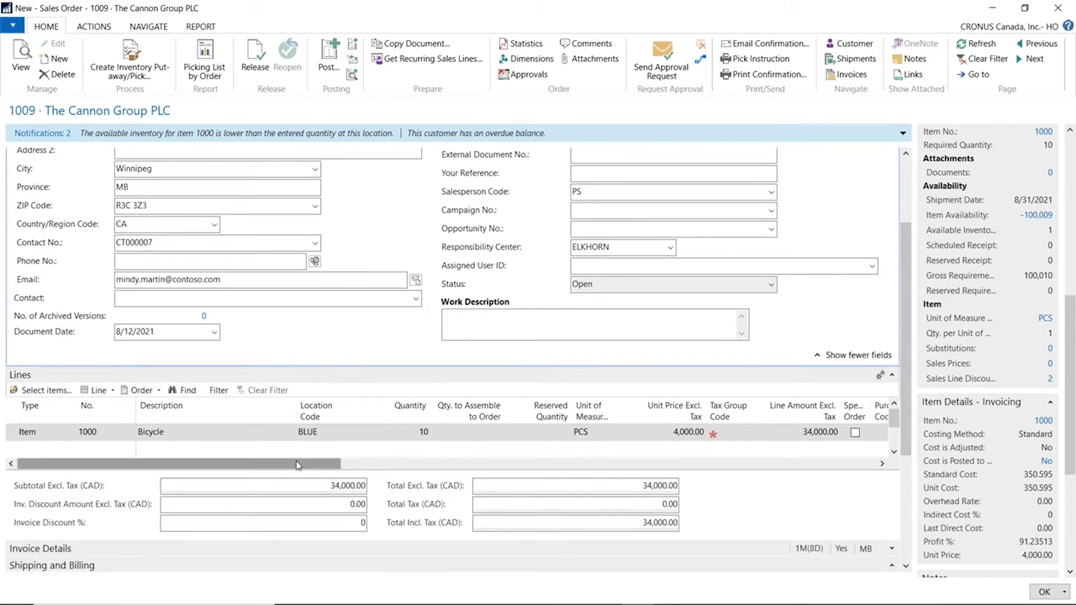
pyautogui.moveTo(298, 465); pyautogui.dragTo(845, 465)
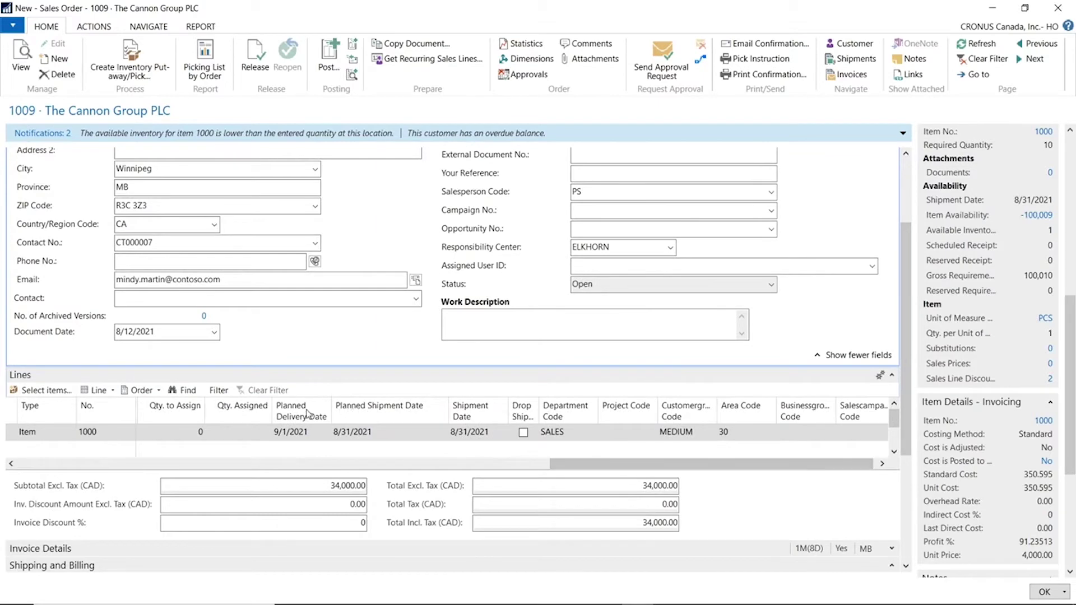
pyautogui.moveTo(301, 416)
pyautogui.scroll(3, 627, 266)
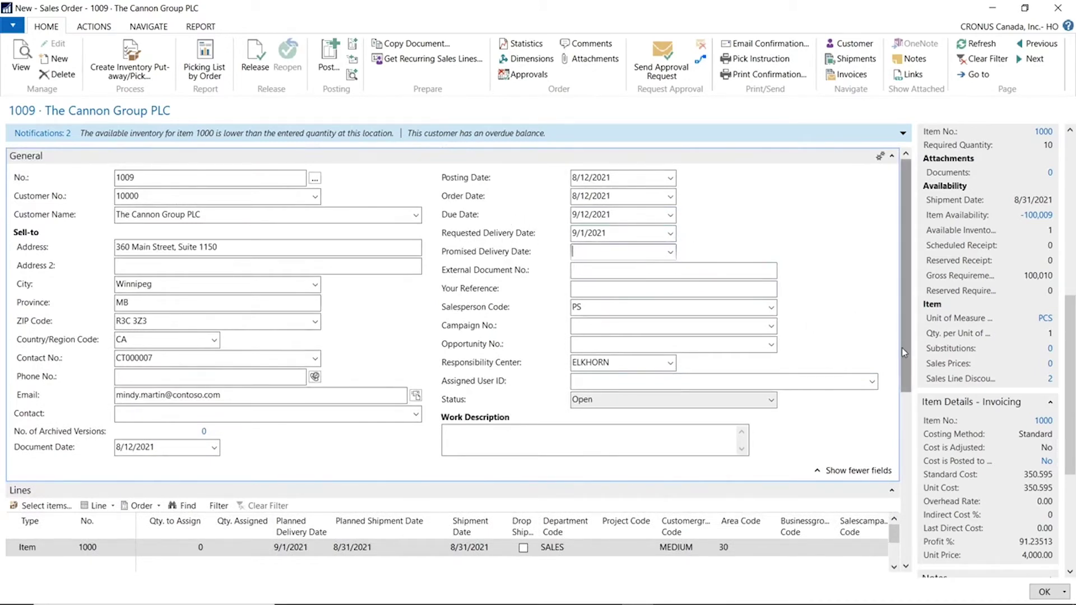
pyautogui.scroll(-1, 904, 352)
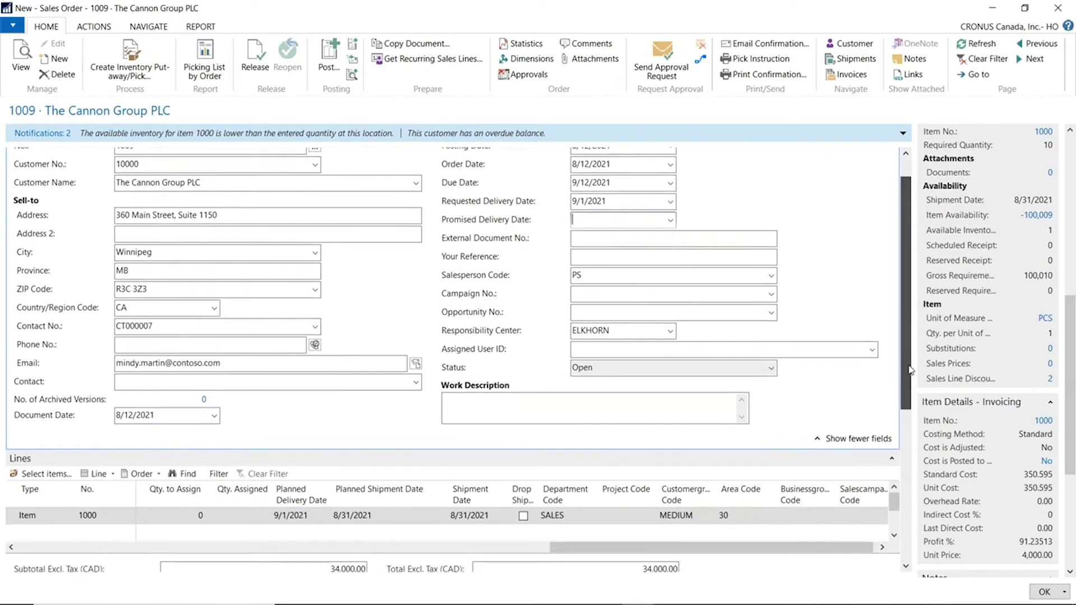
pyautogui.click(604, 216)
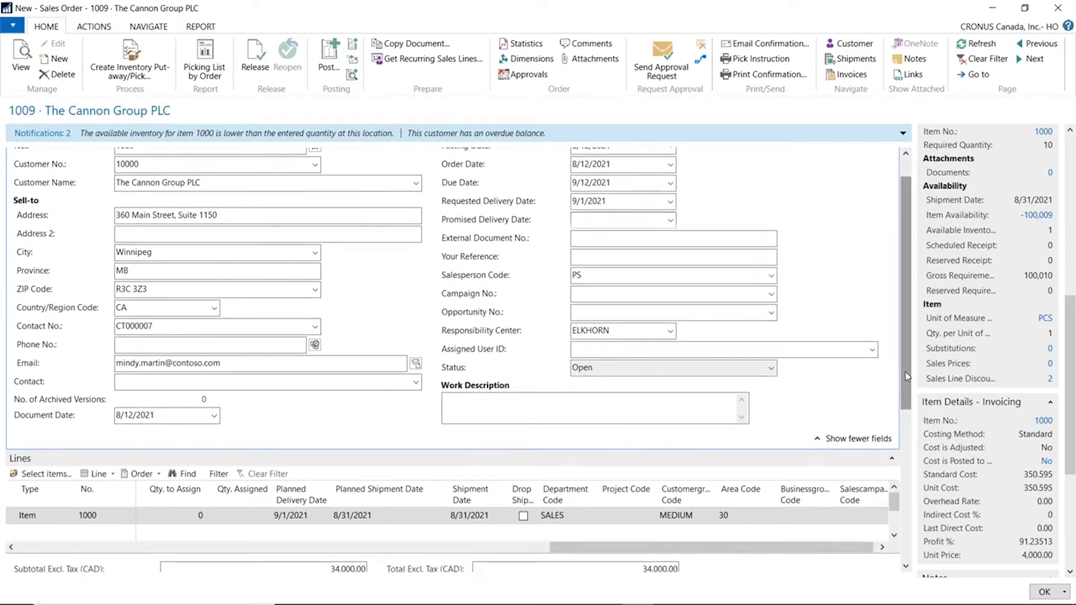
# Examine the Shipping Time and Outbound Whse. Handling Time in the order's Shipping and Billing section
pyautogui.scroll(-1, 906, 386)
pyautogui.scroll(-1, 907, 391)
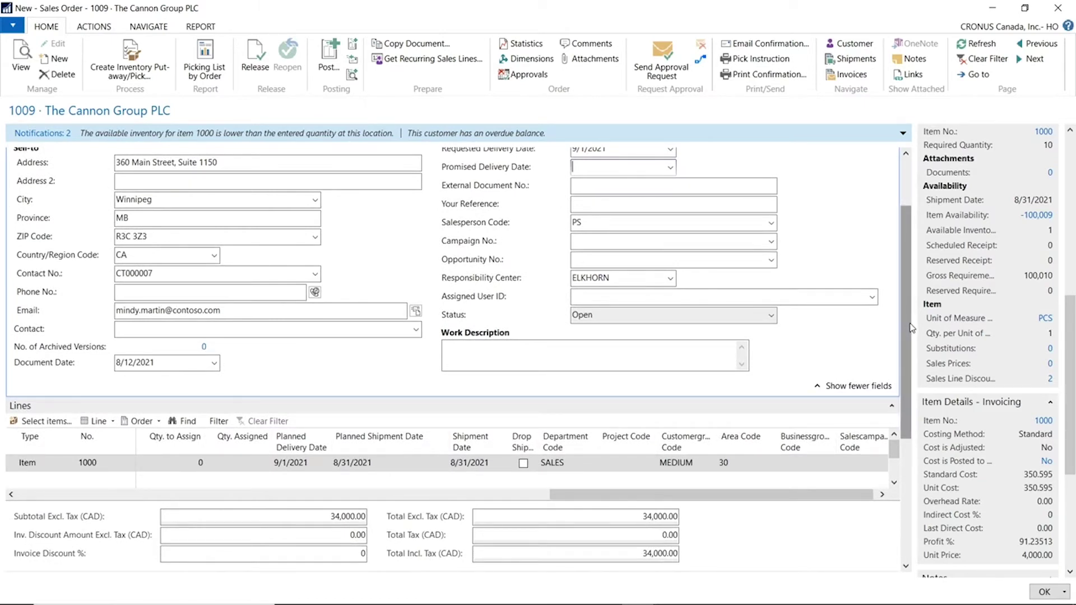
pyautogui.scroll(-8, 911, 328)
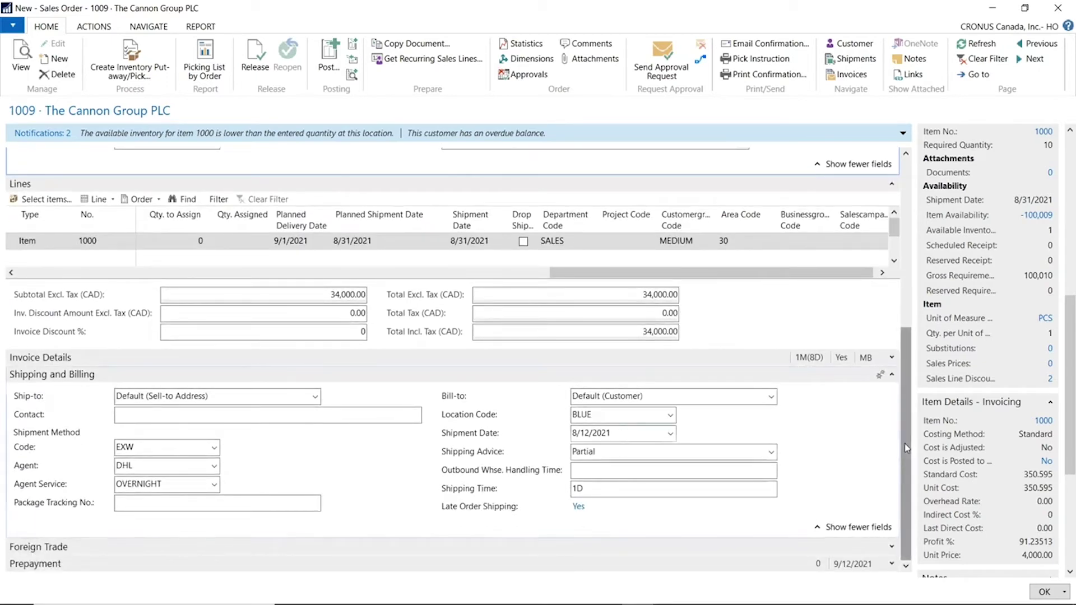
# Compare the order's Shipping Time with the Bicycle line's Planned Shipment Date and Shipment Date
pyautogui.click(589, 489)
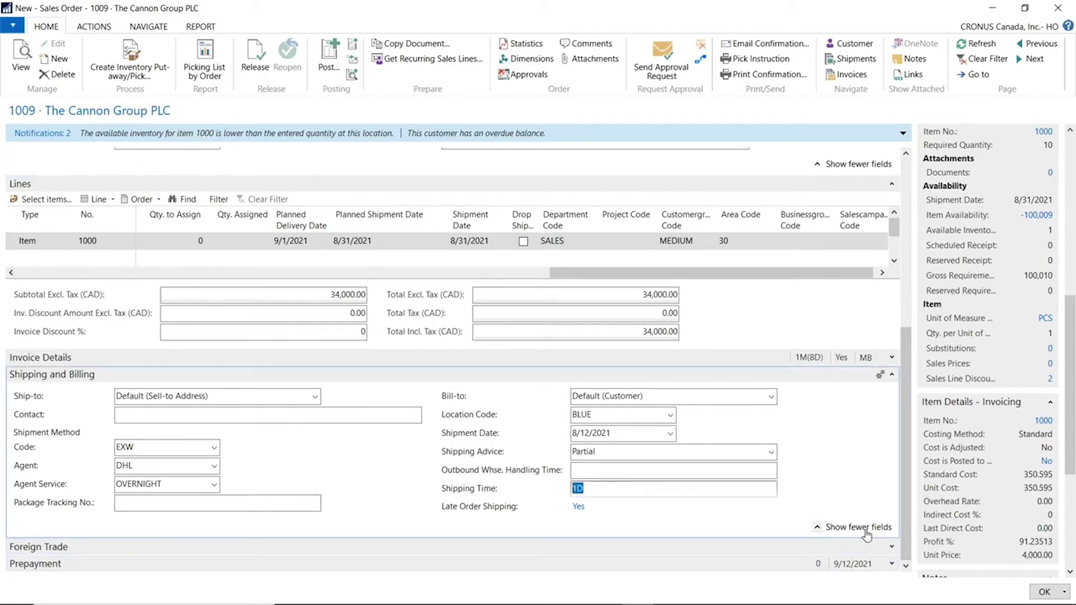
pyautogui.scroll(3, 905, 552)
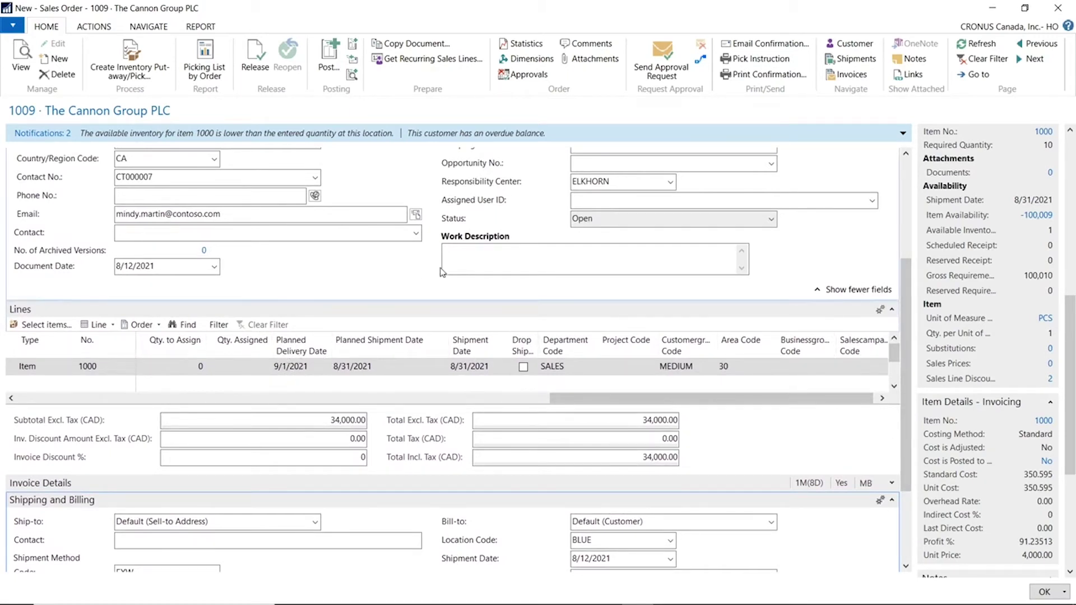
pyautogui.scroll(1, 554, 200)
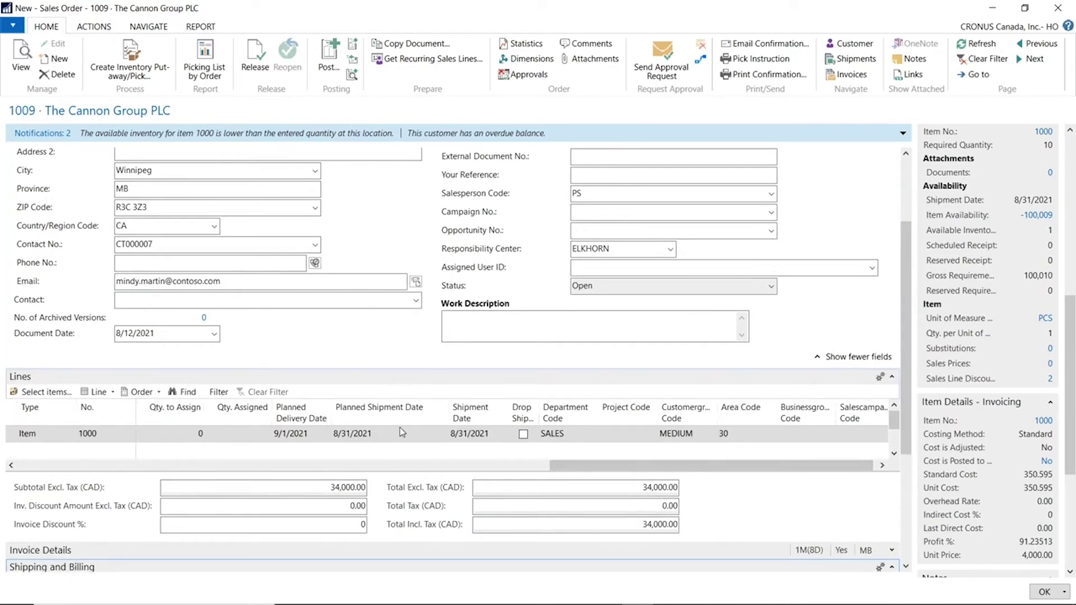
pyautogui.click(367, 434)
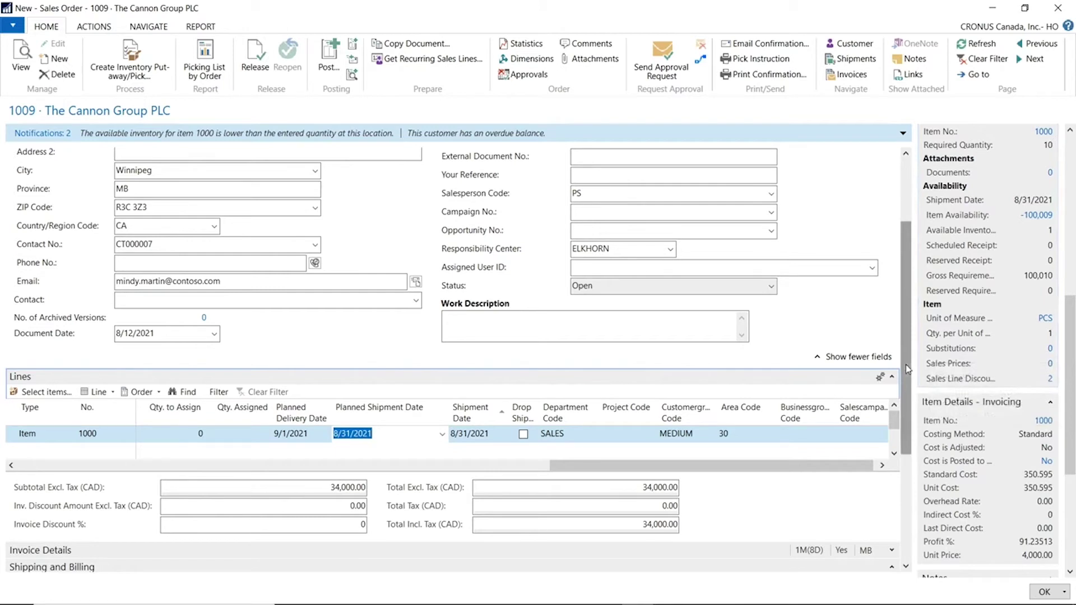
pyautogui.moveTo(588, 473); pyautogui.dragTo(45, 467)
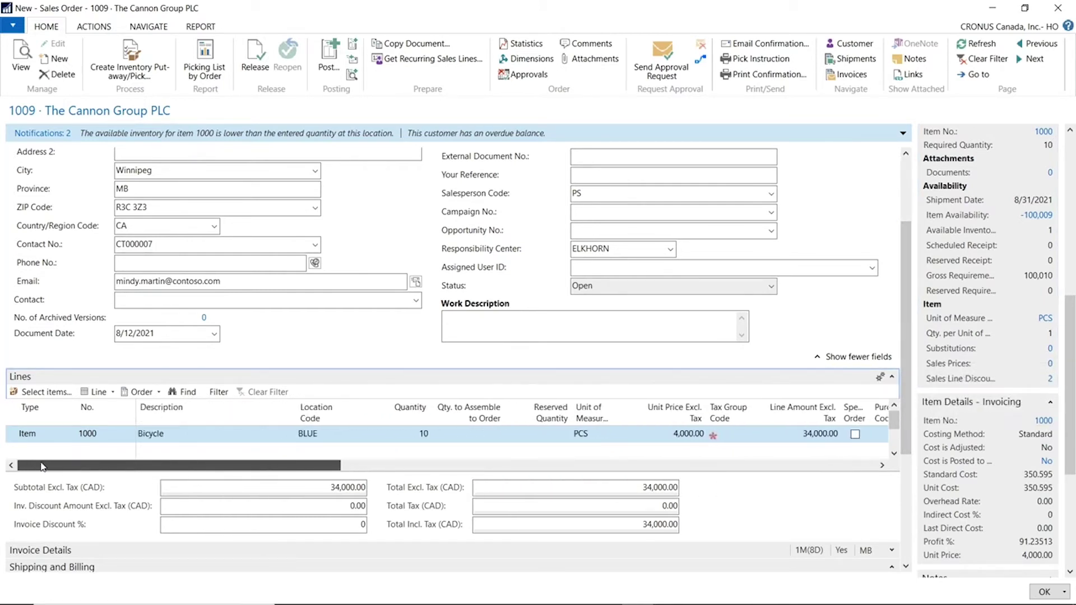
# Look up the BLUE location card, check its Outbound Whse. Handling Time, and close the card without changes
pyautogui.click(999, 13)
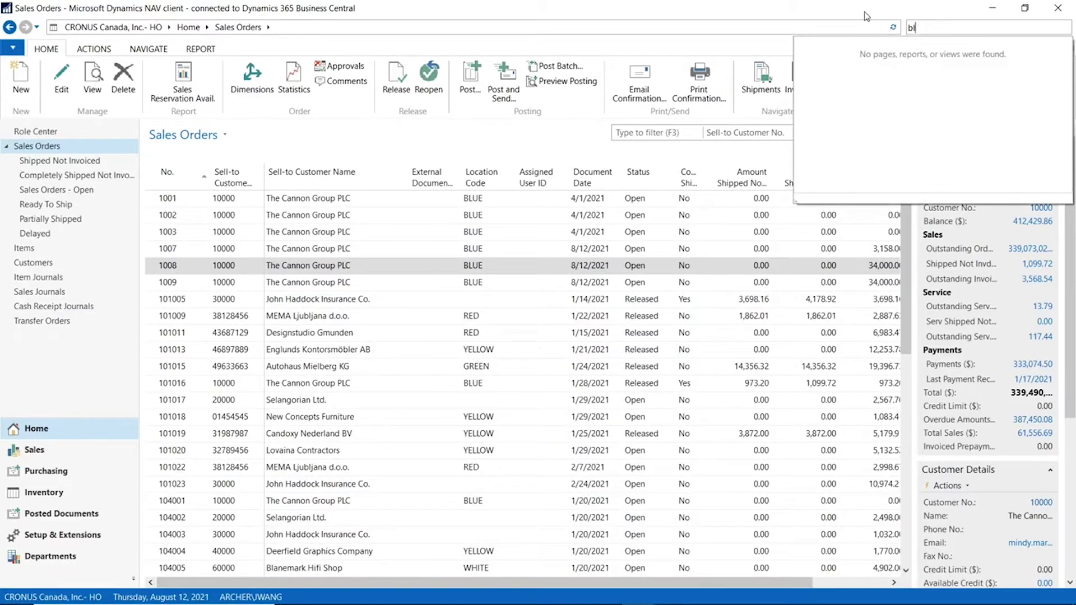
pyautogui.write('locai')
pyautogui.press('BackSpace')
pyautogui.write('tions')
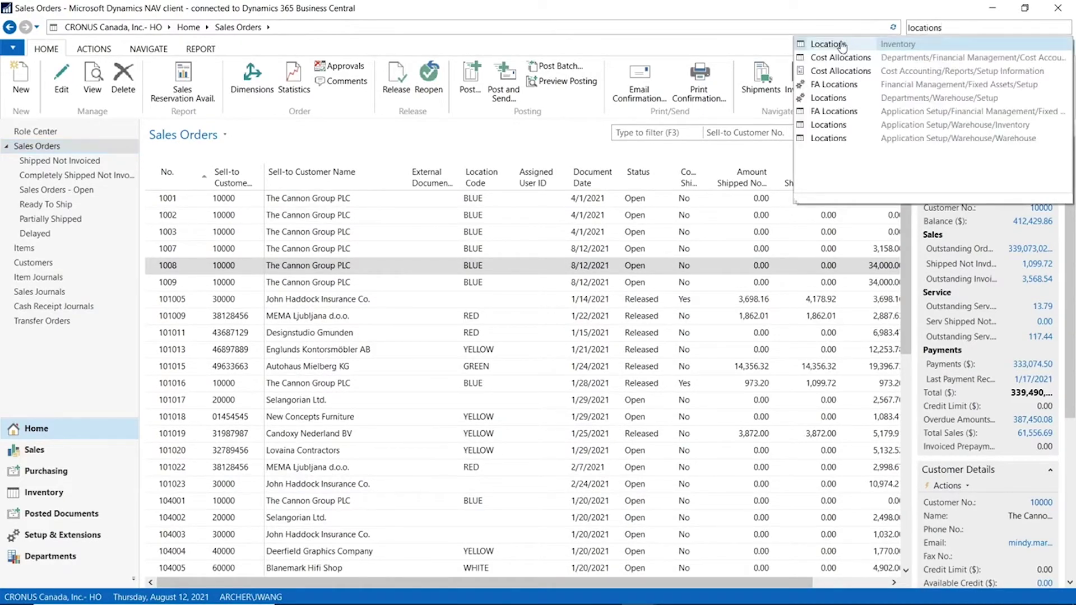
pyautogui.press('Return')
pyautogui.doubleClick(183, 200)
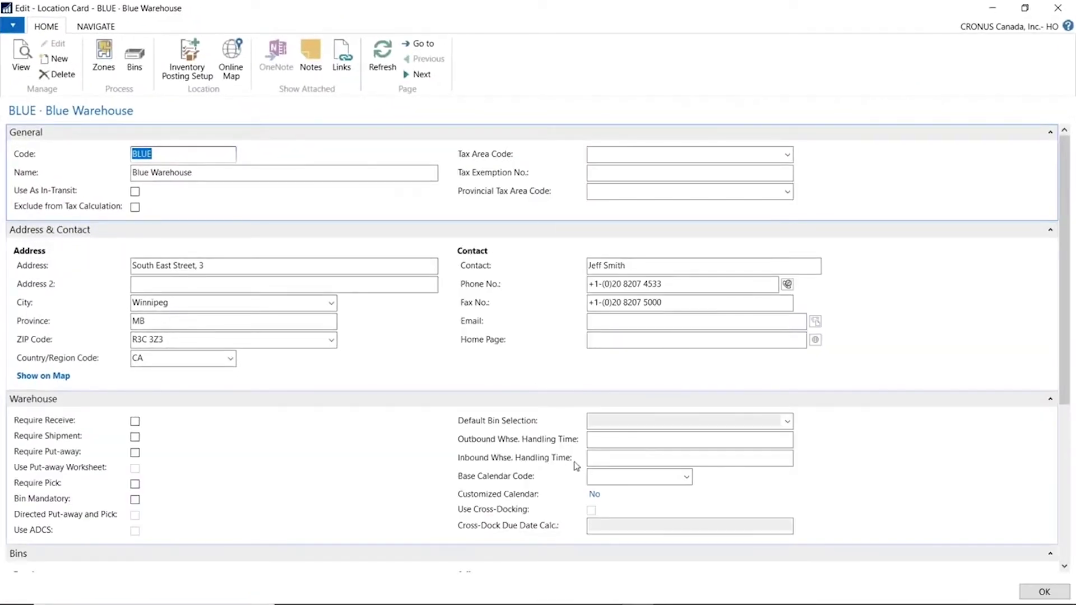
pyautogui.click(632, 440)
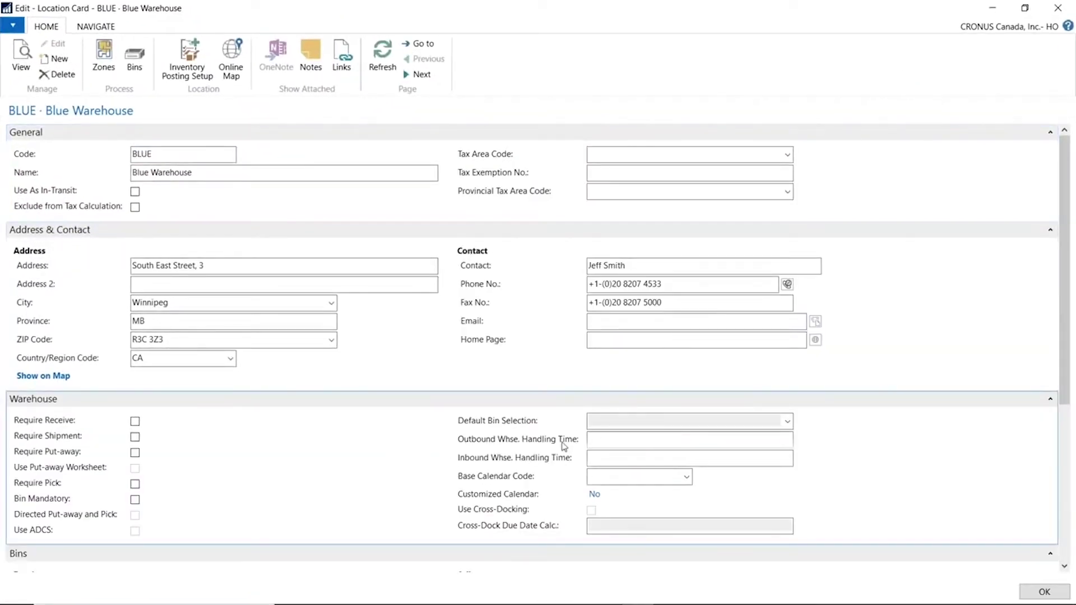
pyautogui.click(1054, 11)
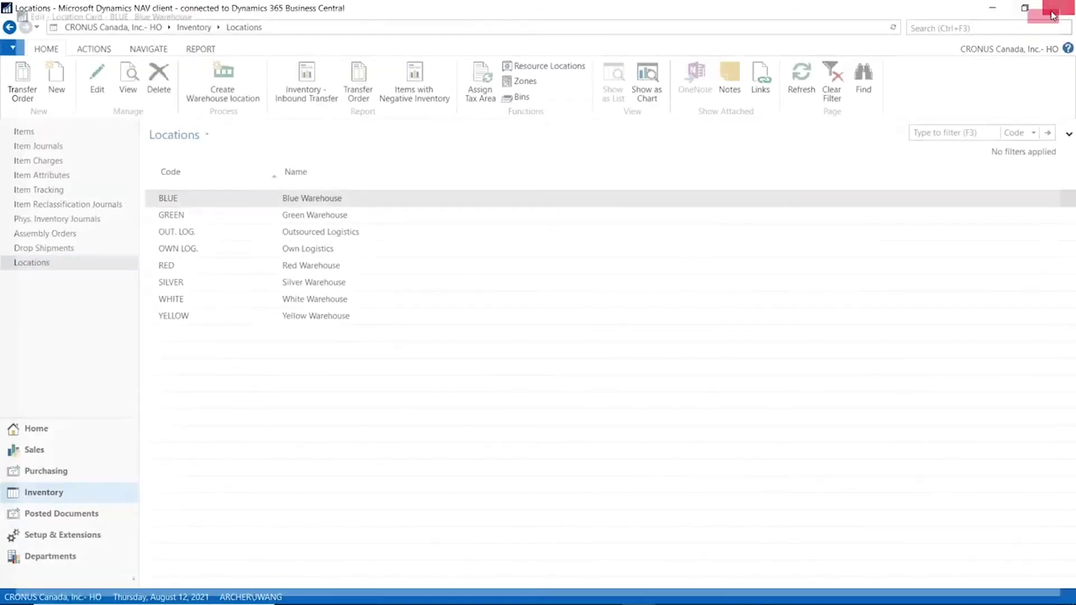
# Check the Outbound Whse. Handling Time in Inventory Setup without changing it, and return to the Locations list
pyautogui.click(991, 29)
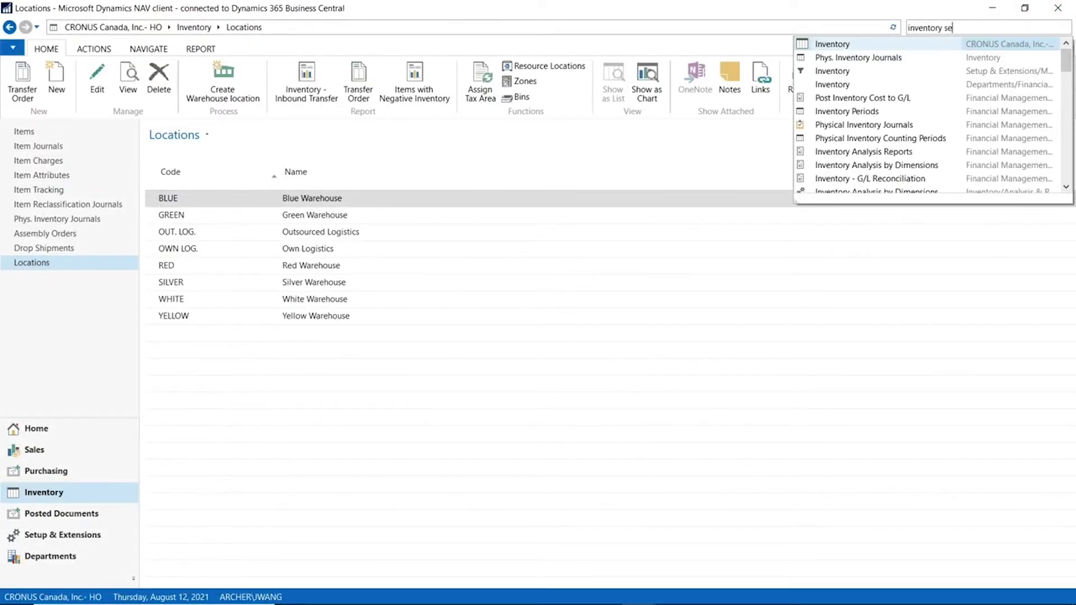
pyautogui.click(858, 44)
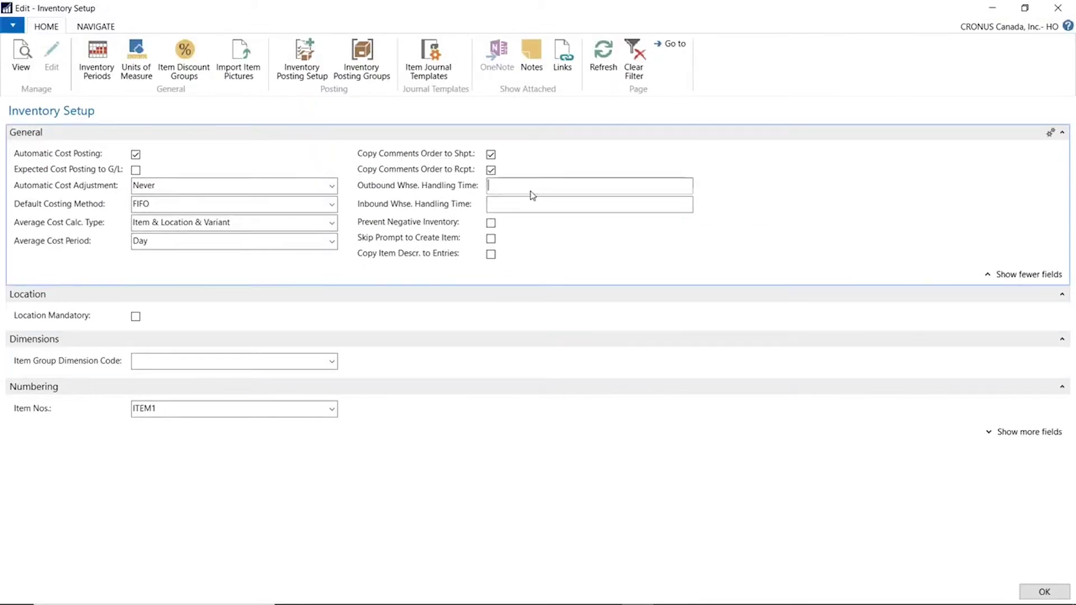
pyautogui.click(1058, 8)
pyautogui.moveTo(609, 603)
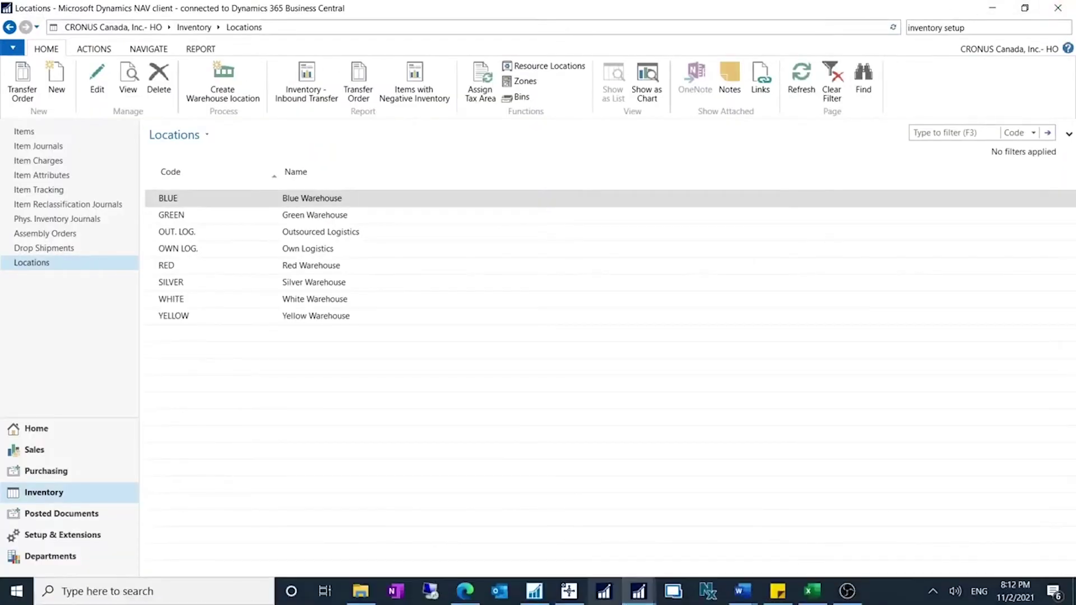
pyautogui.click(639, 592)
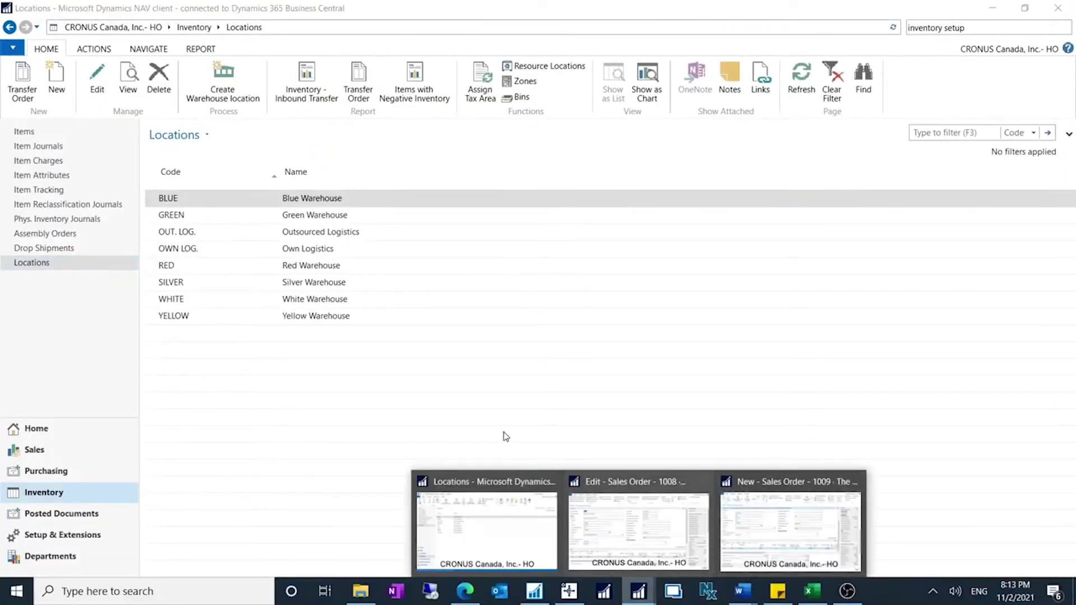
pyautogui.click(546, 321)
# Set the BLUE location's Outbound Whse. Handling Time to 1D and close the location card
pyautogui.click(163, 198)
pyautogui.doubleClick(163, 198)
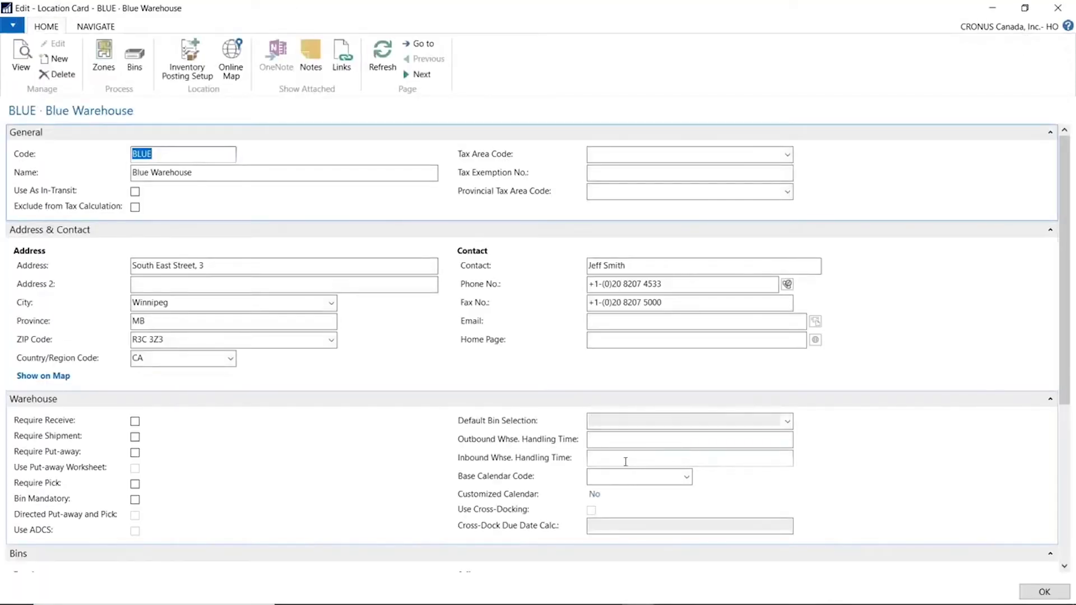
pyautogui.click(629, 439)
pyautogui.write('1d')
pyautogui.press('Tab')
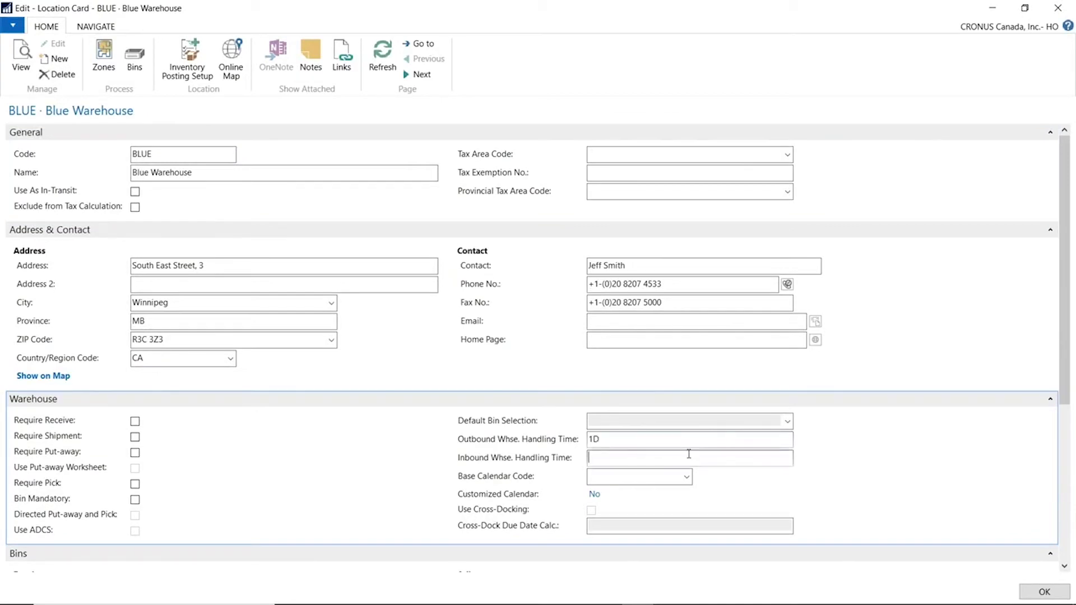
pyautogui.click(1044, 592)
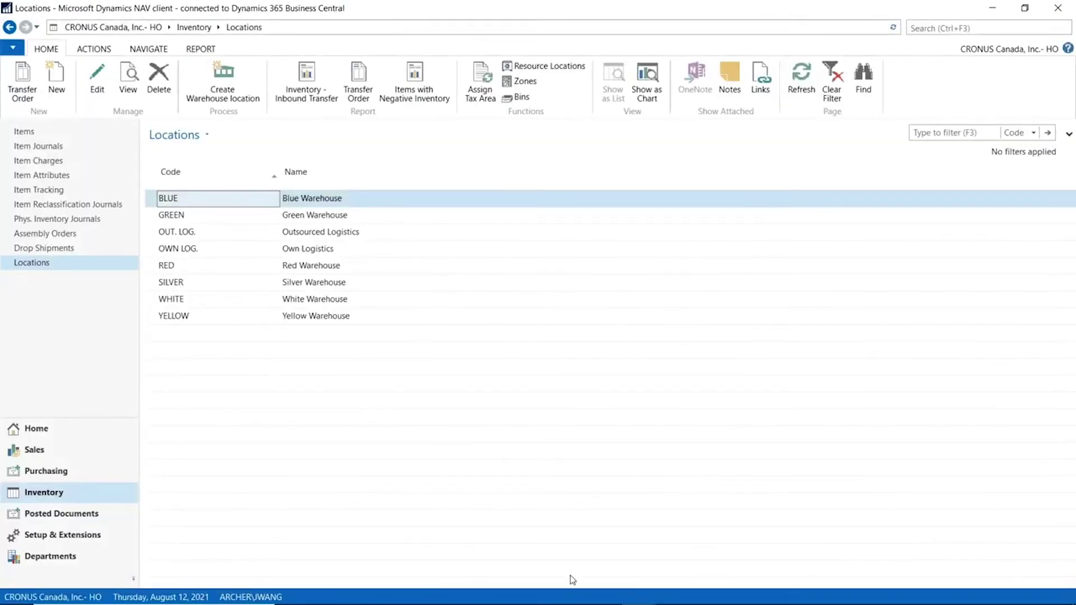
# Return to the new sales order, set its Requested Delivery Date to 9/2/2021 and accept updating the lines
pyautogui.moveTo(640, 592)
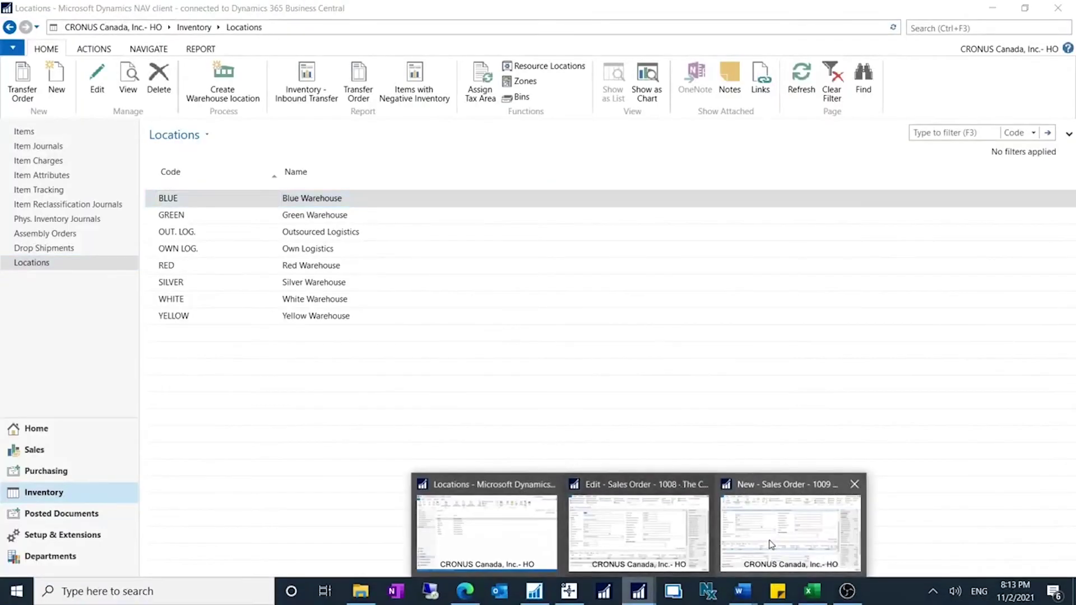
pyautogui.click(771, 545)
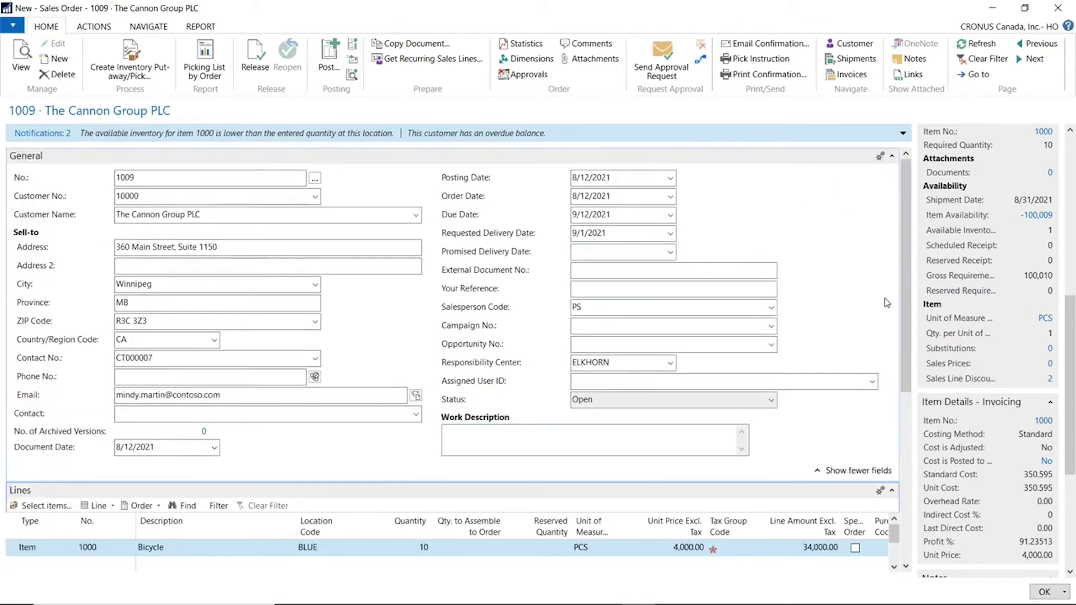
pyautogui.click(585, 233)
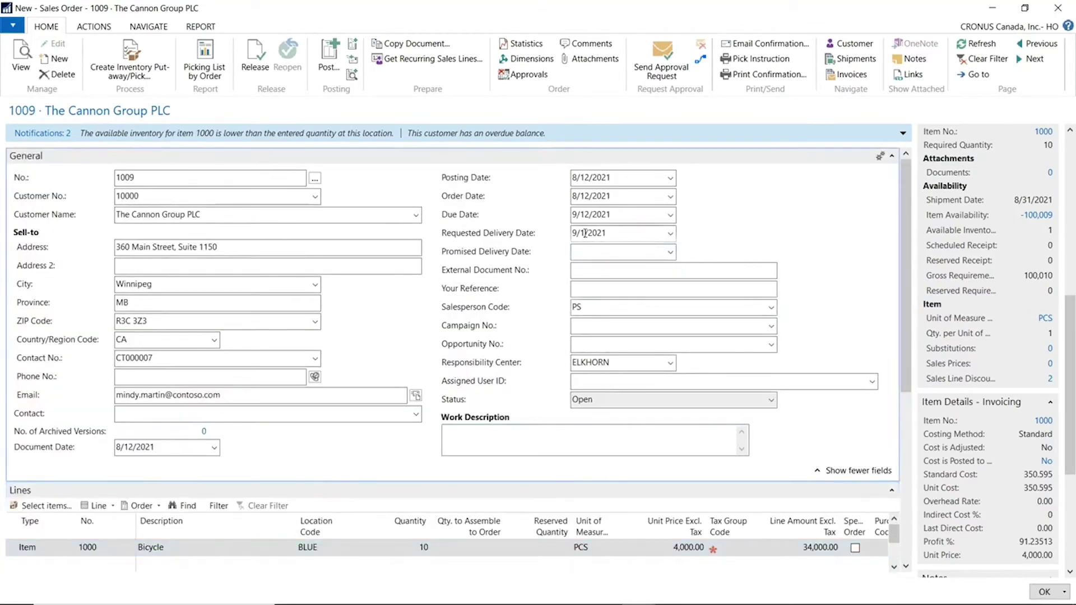
pyautogui.press('Tab')
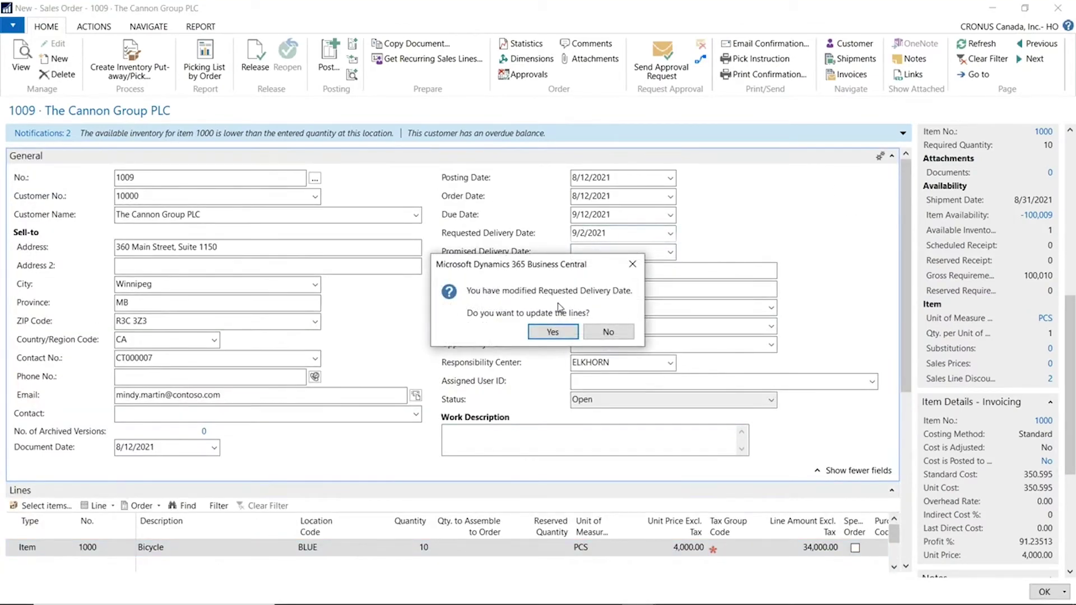
pyautogui.click(567, 333)
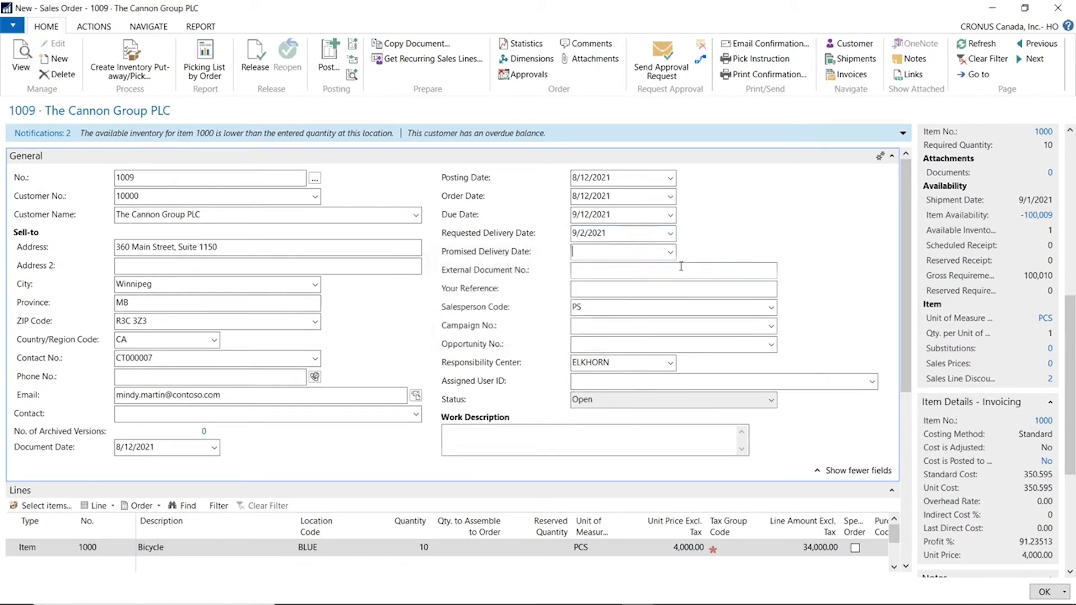
# Set the order's Requested Delivery Date back to 9/1/2021 and accept updating the lines
pyautogui.moveTo(908, 329); pyautogui.dragTo(902, 365)
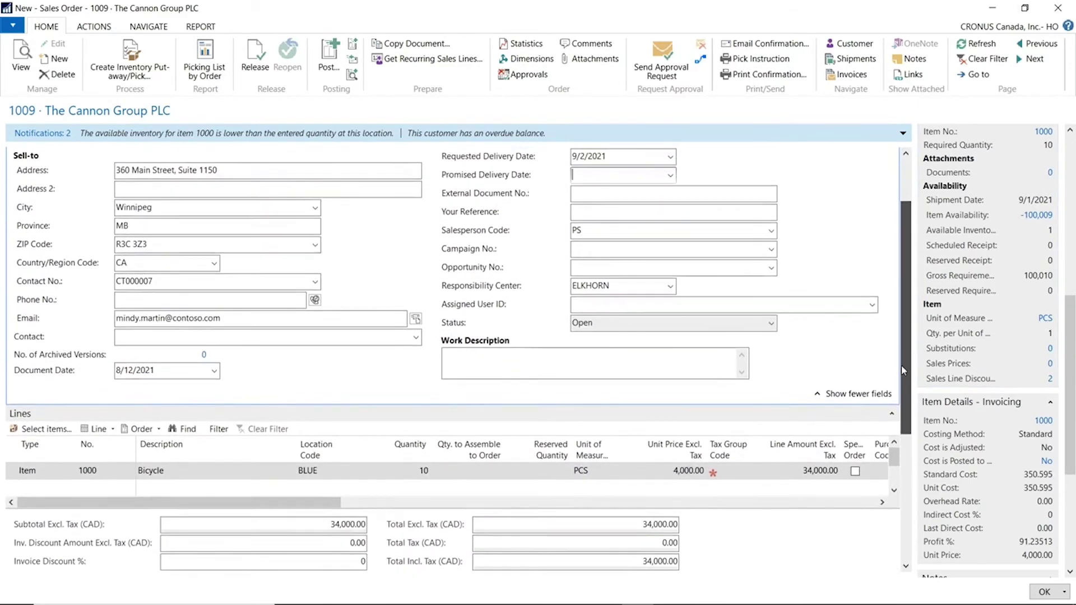
pyautogui.moveTo(259, 507); pyautogui.dragTo(187, 471)
pyautogui.click(585, 157)
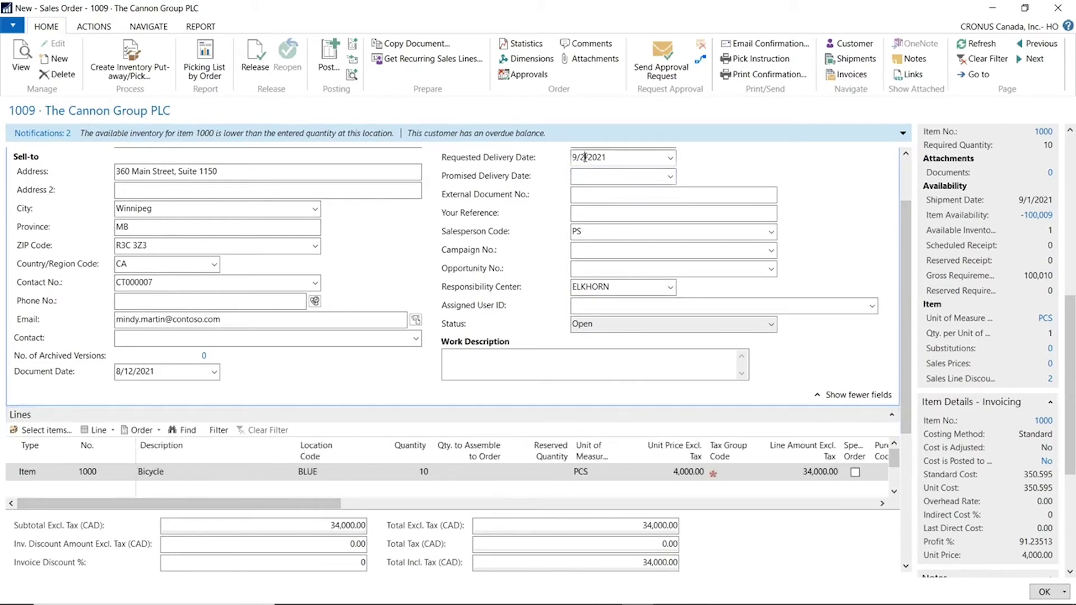
pyautogui.write('1')
pyautogui.press('Tab')
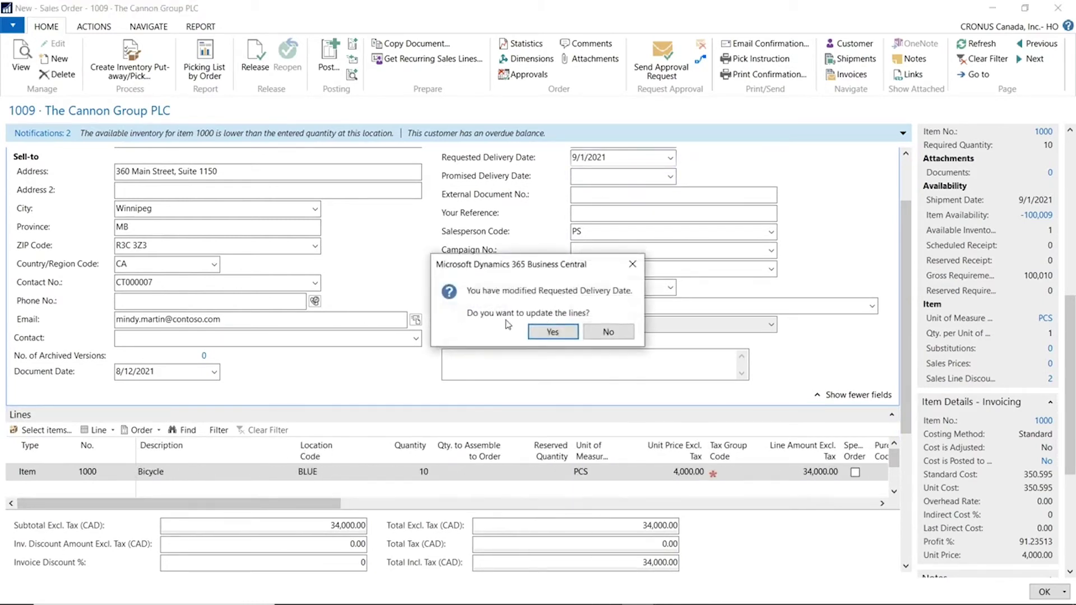
pyautogui.click(551, 332)
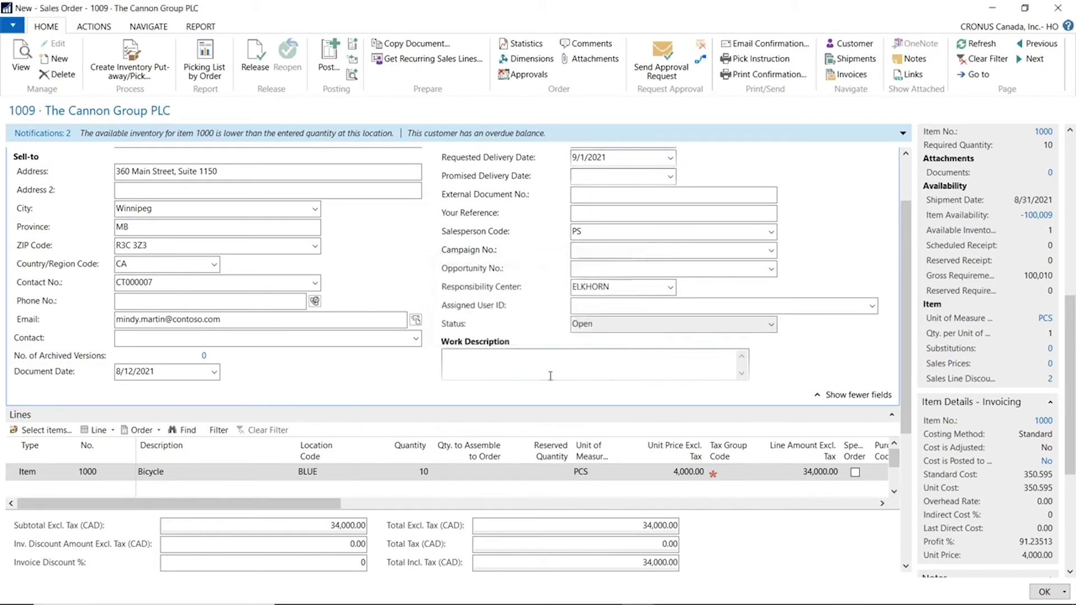
# Check the Planned Delivery Date, Planned Shipment Date and Shipment Date on the Bicycle line against the new warehouse handling time
pyautogui.moveTo(281, 503); pyautogui.dragTo(703, 513)
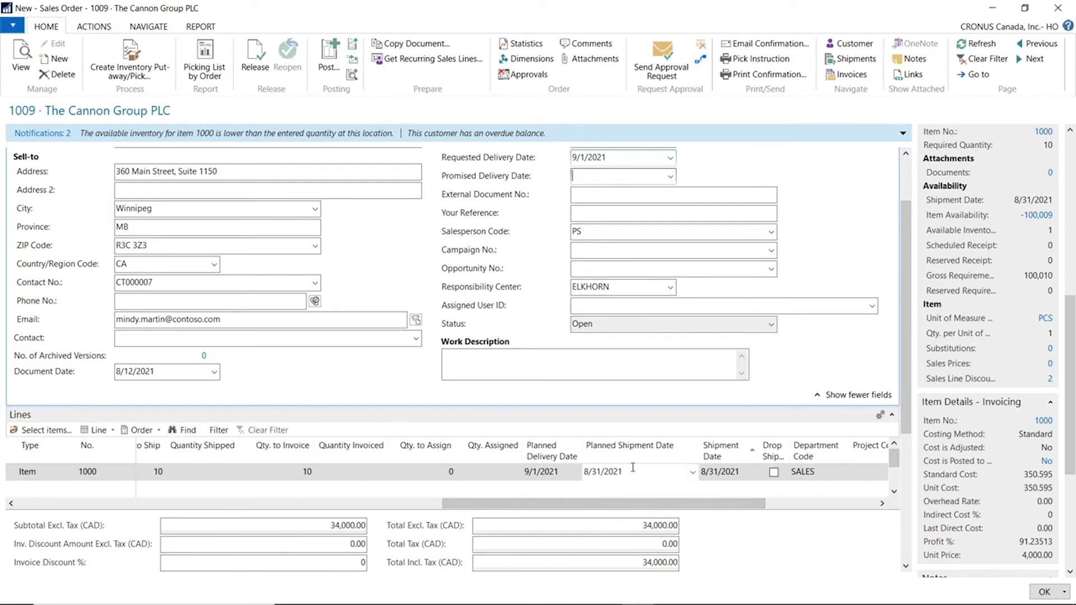
pyautogui.moveTo(729, 450)
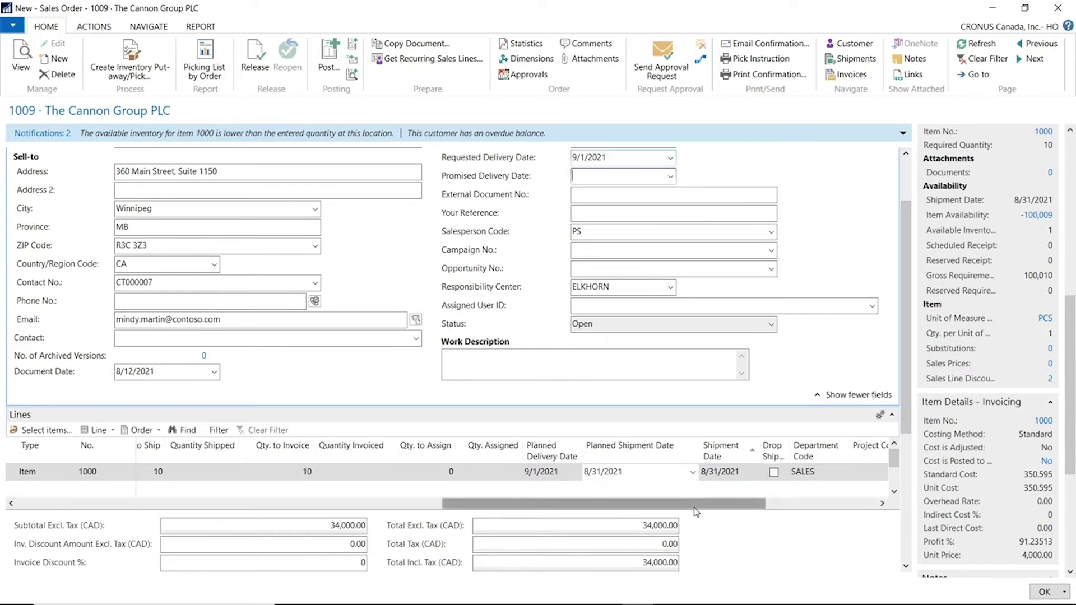
pyautogui.moveTo(695, 509); pyautogui.dragTo(236, 514)
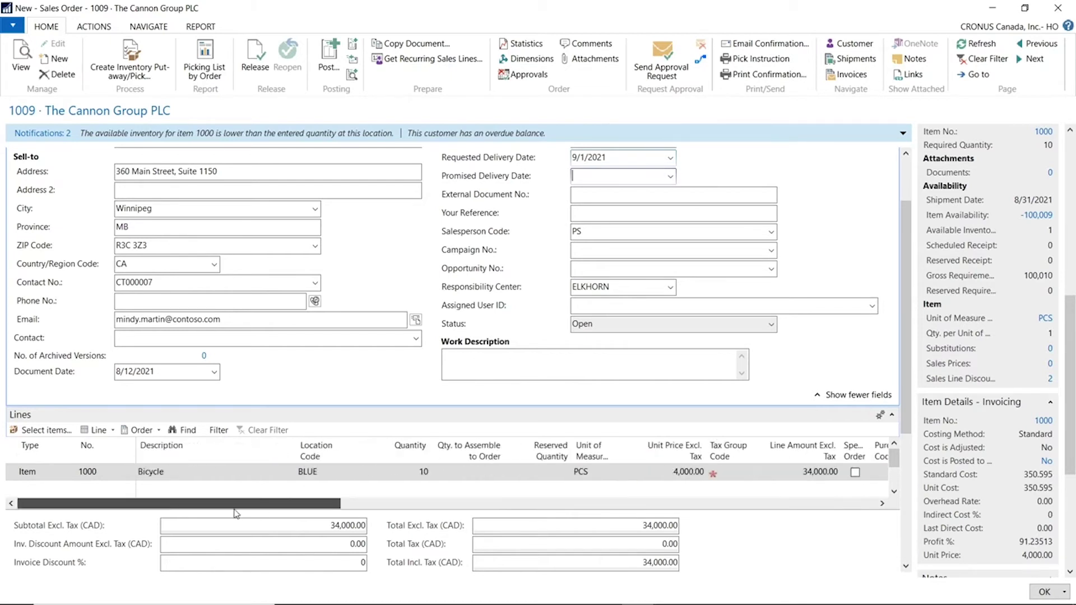
# Delete the existing Bicycle line from the sales order and confirm the deletion
pyautogui.rightClick(10, 472)
pyautogui.click(79, 519)
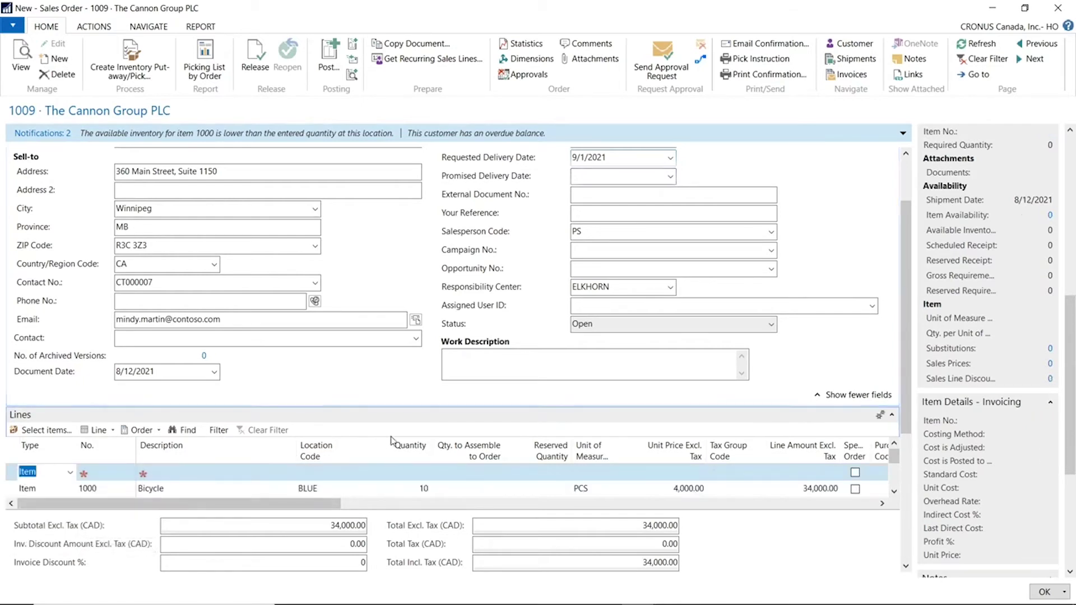
pyautogui.click(11, 488)
pyautogui.rightClick(11, 475)
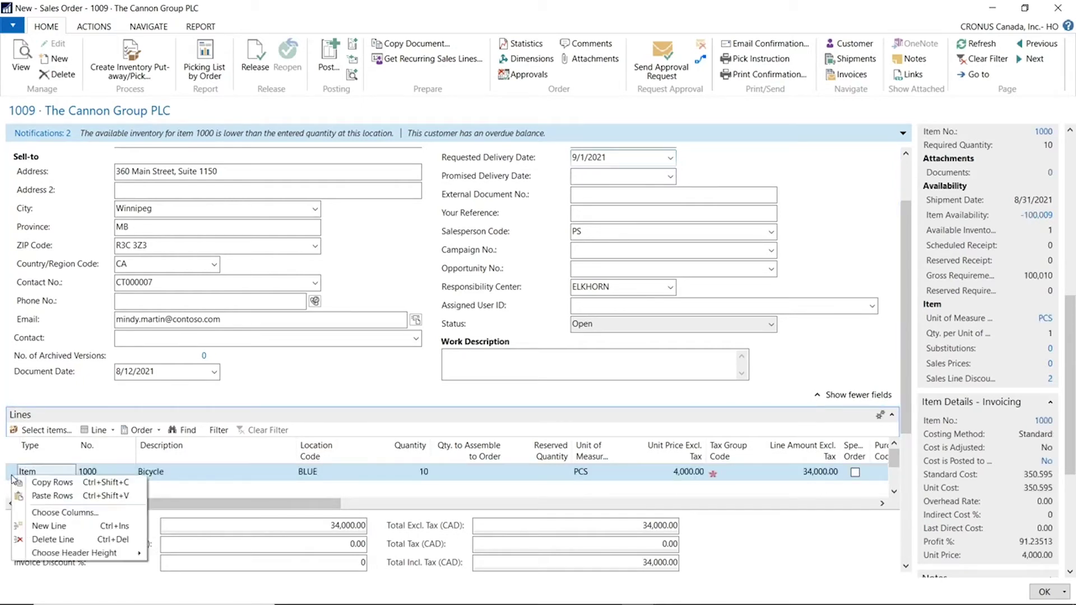
pyautogui.click(53, 540)
pyautogui.click(509, 324)
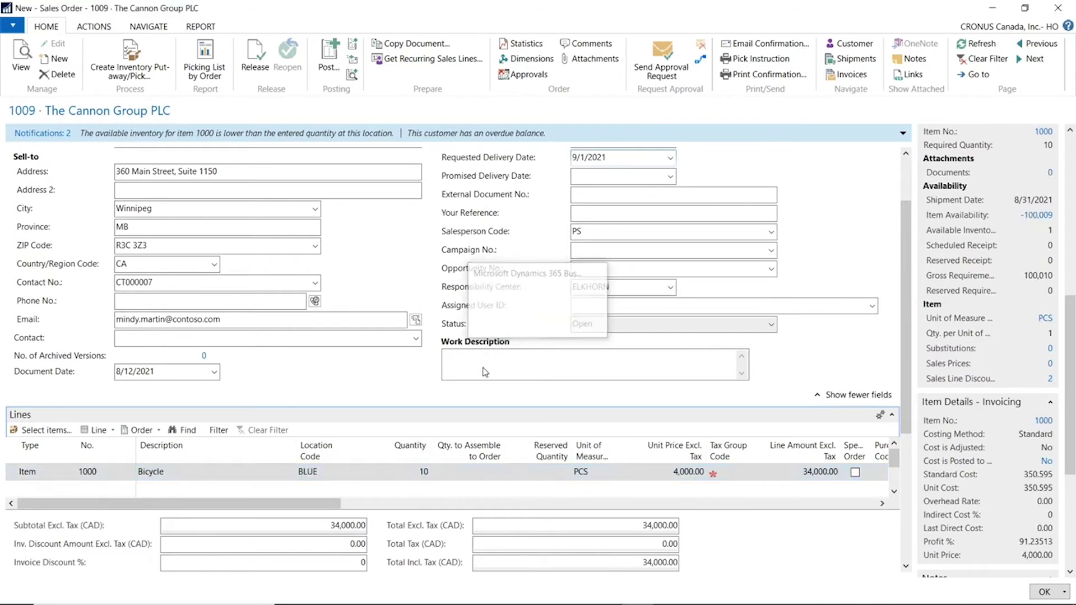
# Add a new line to the sales order for item 1000 (Bicycle) with a quantity of 10
pyautogui.click(101, 475)
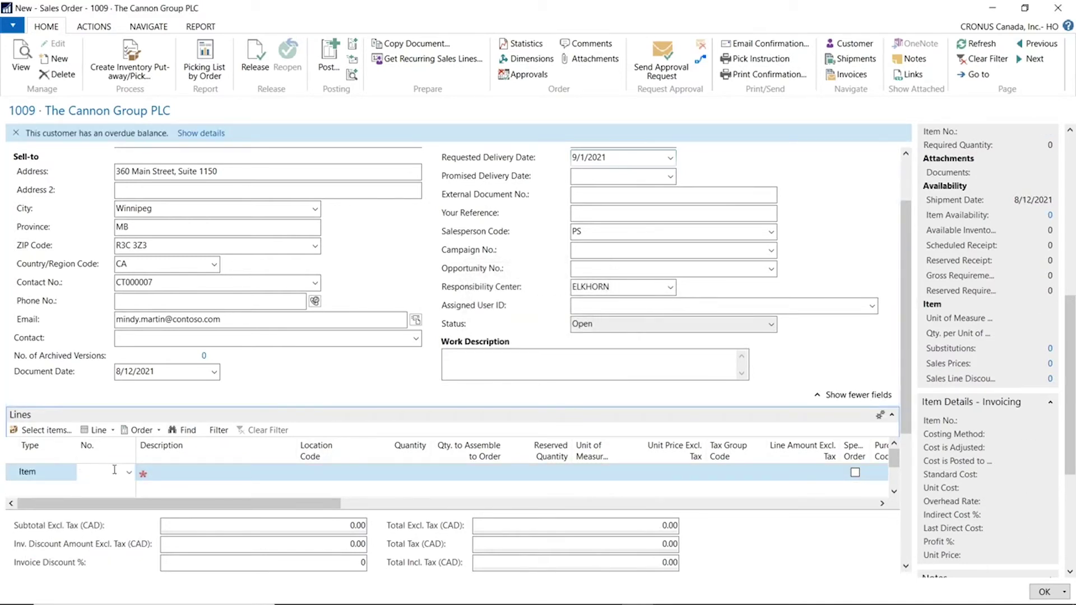
pyautogui.write('1000')
pyautogui.press('Tab')
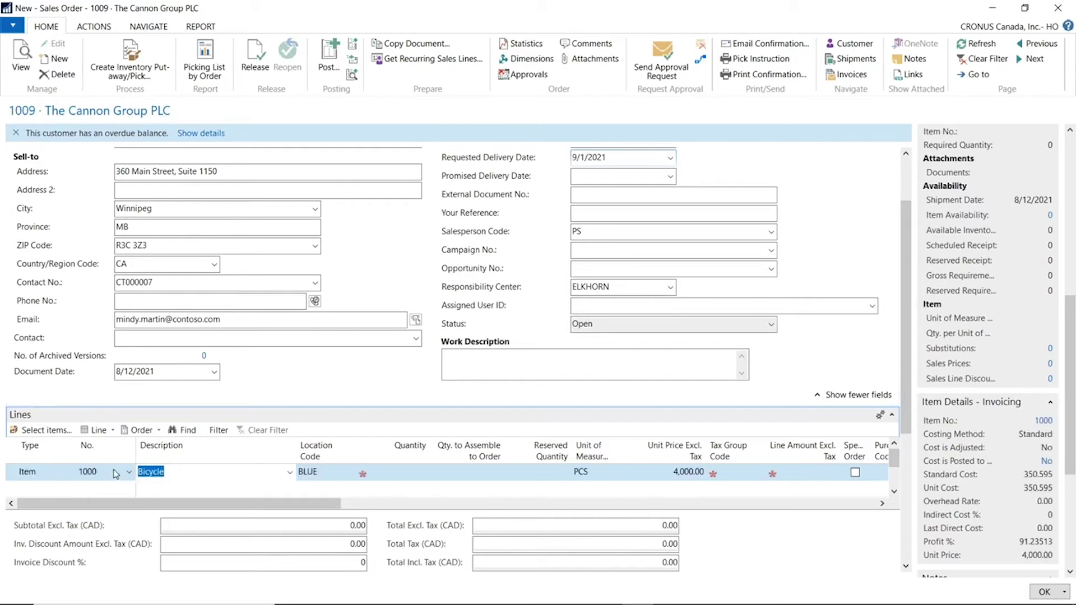
pyautogui.press('Tab')
pyautogui.press('Tab')
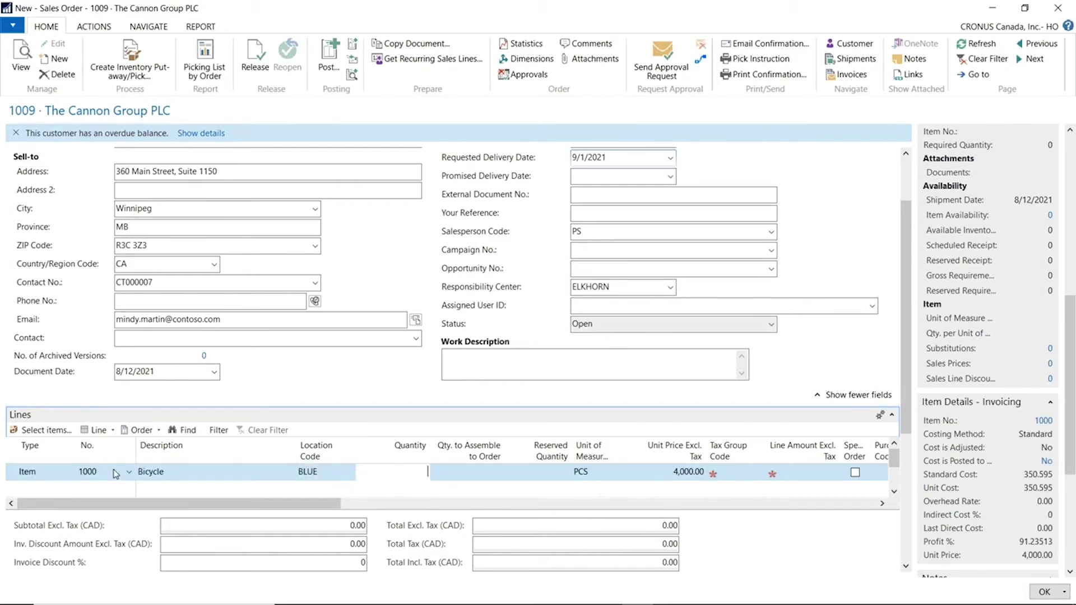
pyautogui.write('10')
pyautogui.press('Tab')
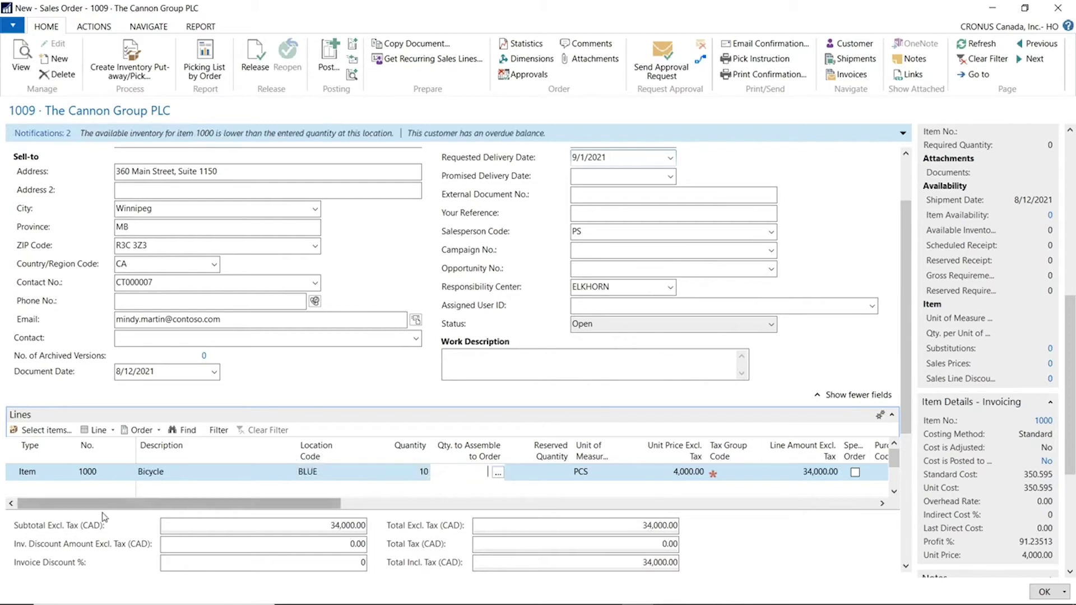
# Check the new Bicycle line's planned delivery and shipment dates, and the order's Outbound Whse. Handling Time and Shipping Time
pyautogui.moveTo(148, 503); pyautogui.dragTo(643, 502)
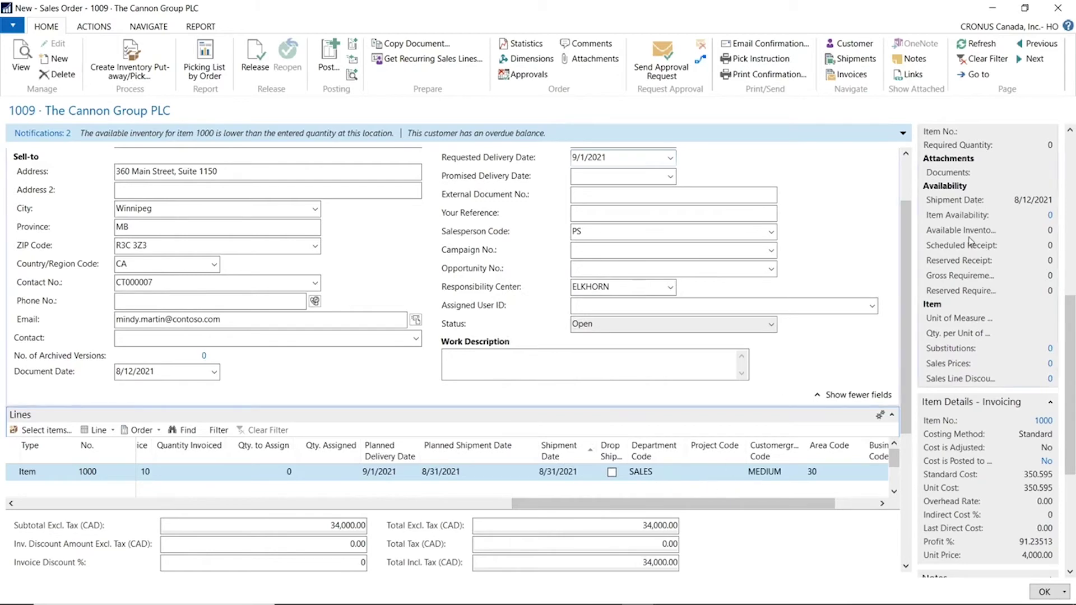
pyautogui.moveTo(908, 289); pyautogui.dragTo(912, 230)
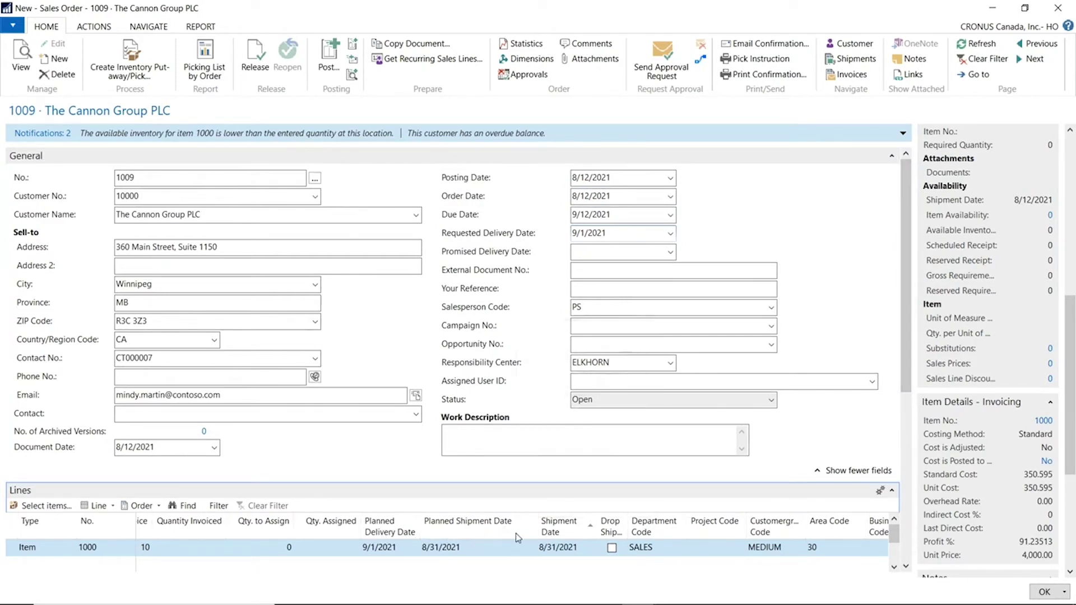
pyautogui.scroll(-1, 555, 523)
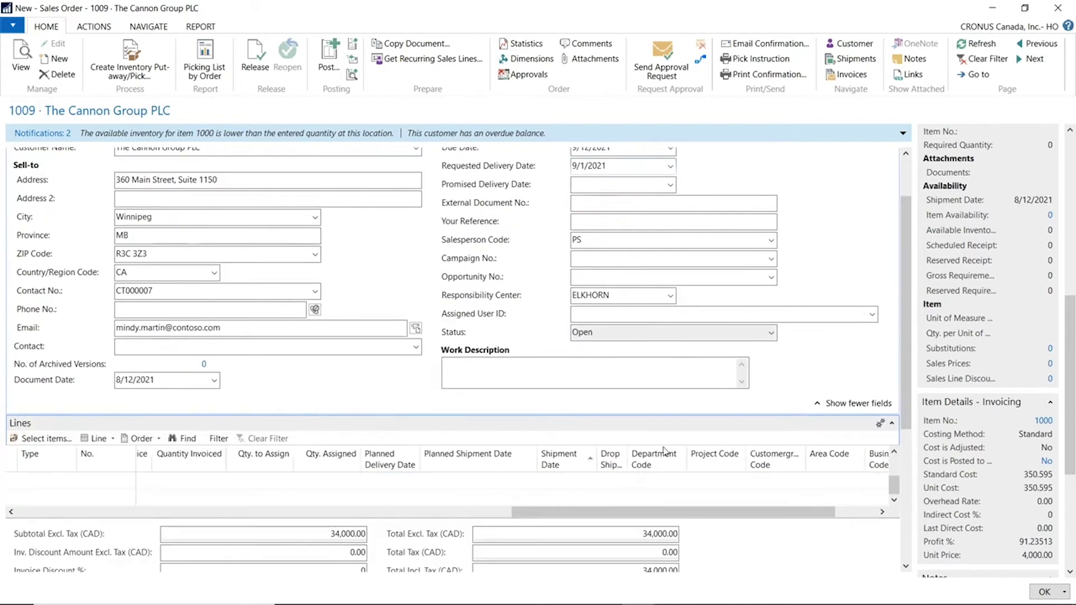
pyautogui.click(566, 483)
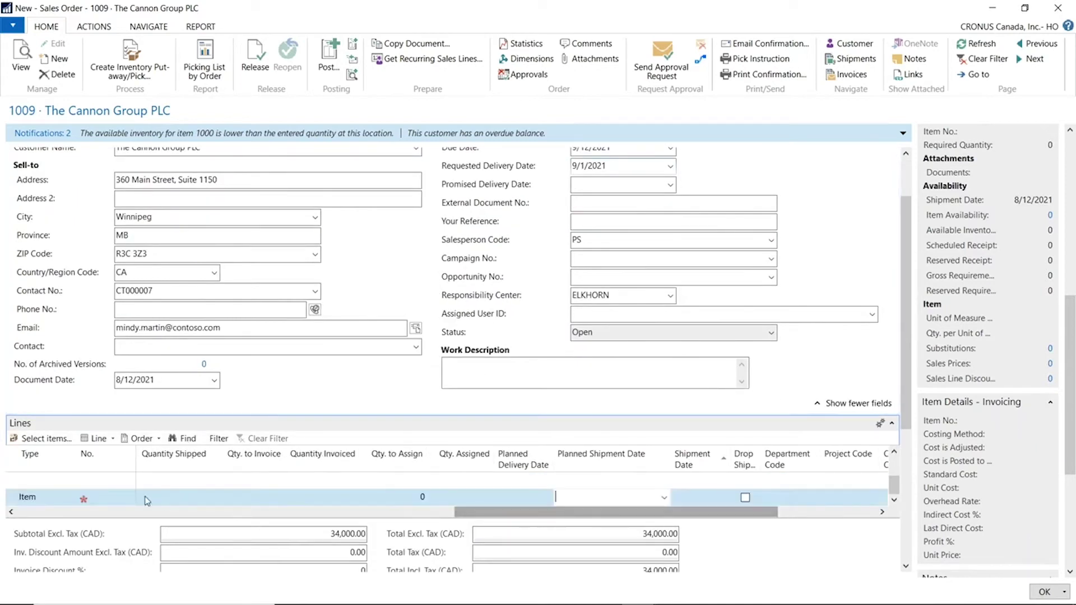
pyautogui.moveTo(895, 485); pyautogui.dragTo(894, 466)
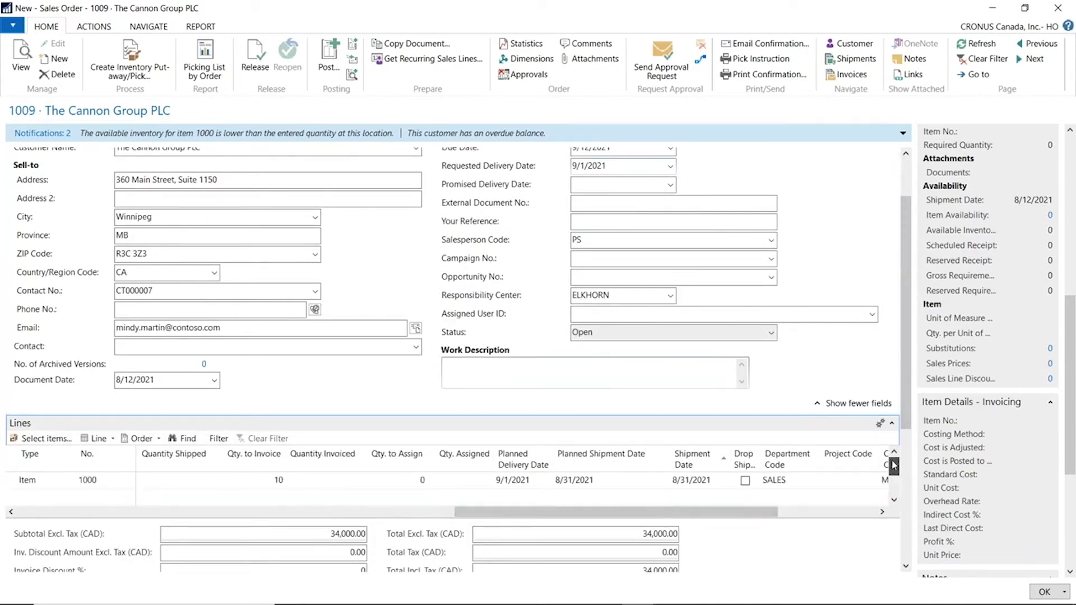
pyautogui.moveTo(903, 332); pyautogui.dragTo(902, 510)
pyautogui.click(470, 415)
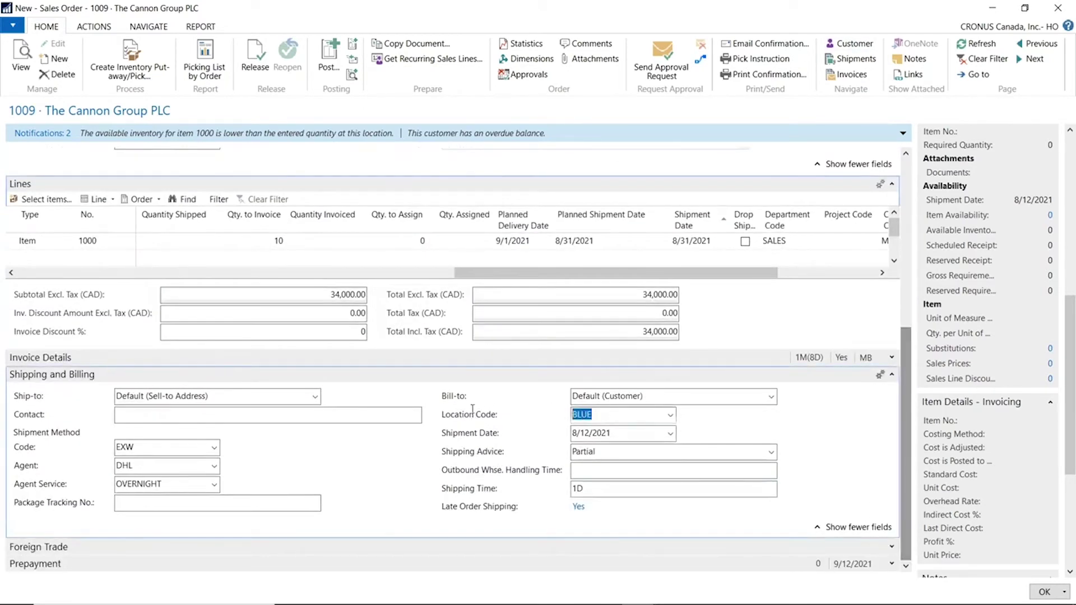
# Close the current sales order and create a new one from the Sales Orders list
pyautogui.click(1045, 592)
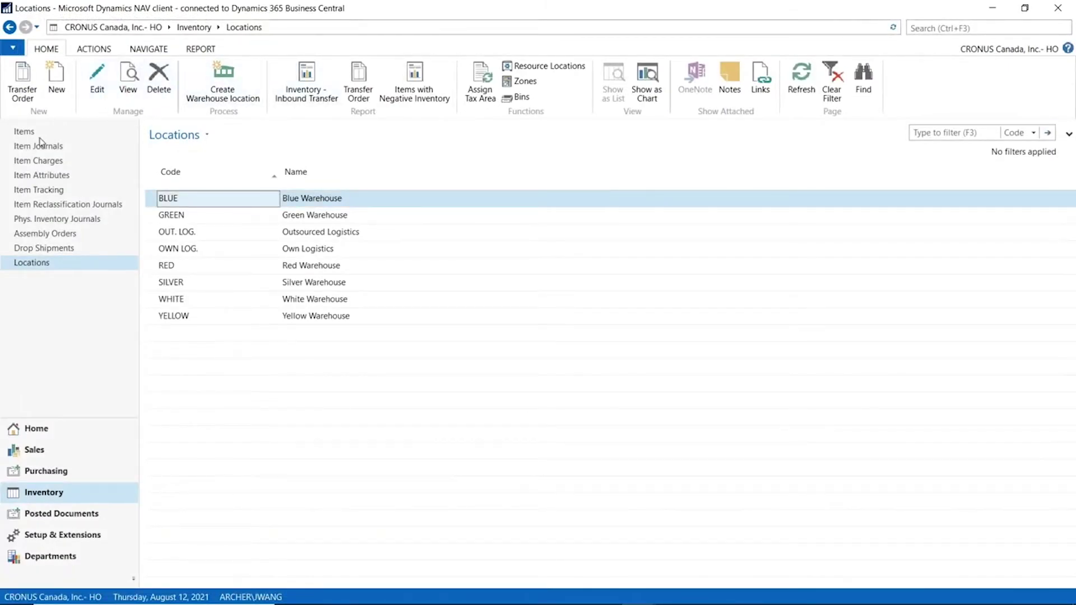
pyautogui.click(34, 450)
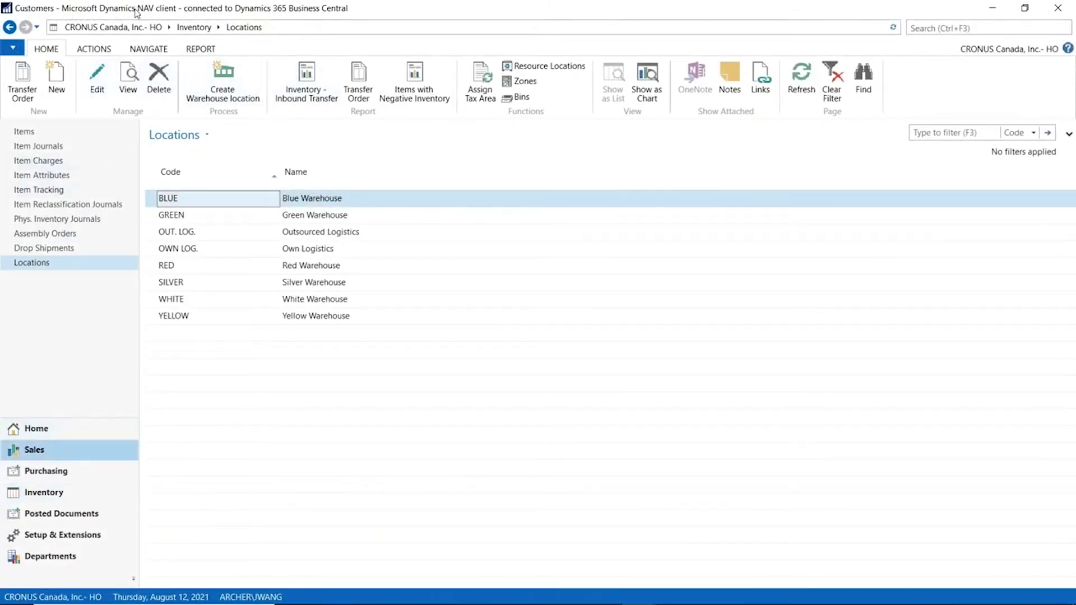
pyautogui.click(64, 162)
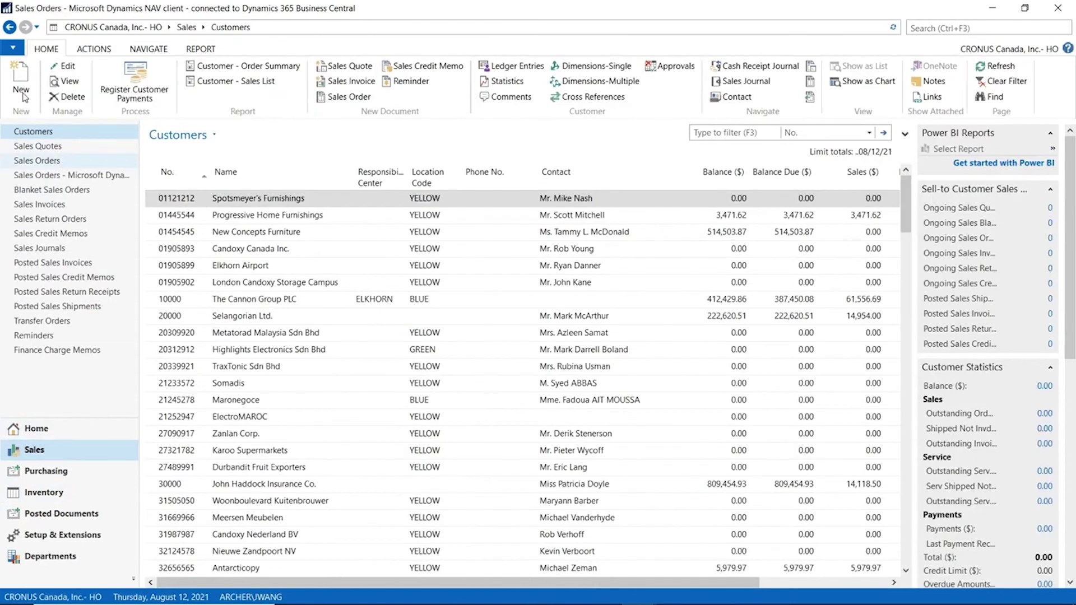
pyautogui.hotkey('ctrl', 'n')
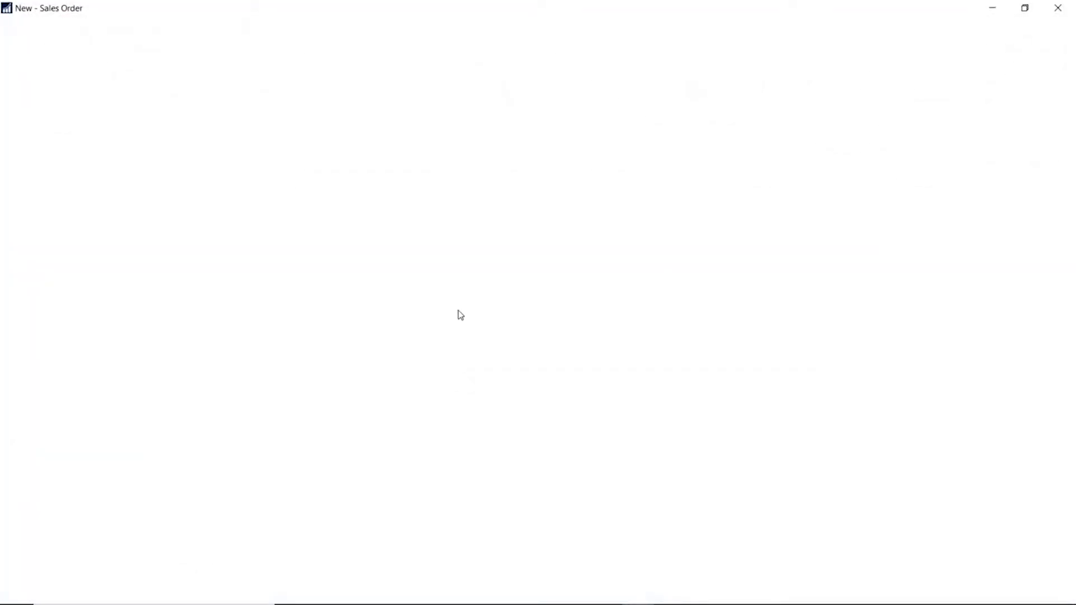
# Search for the Locations list, check the Outbound Whse. Handling Time on the BLUE location card, and close the card
pyautogui.click(994, 8)
pyautogui.click(973, 25)
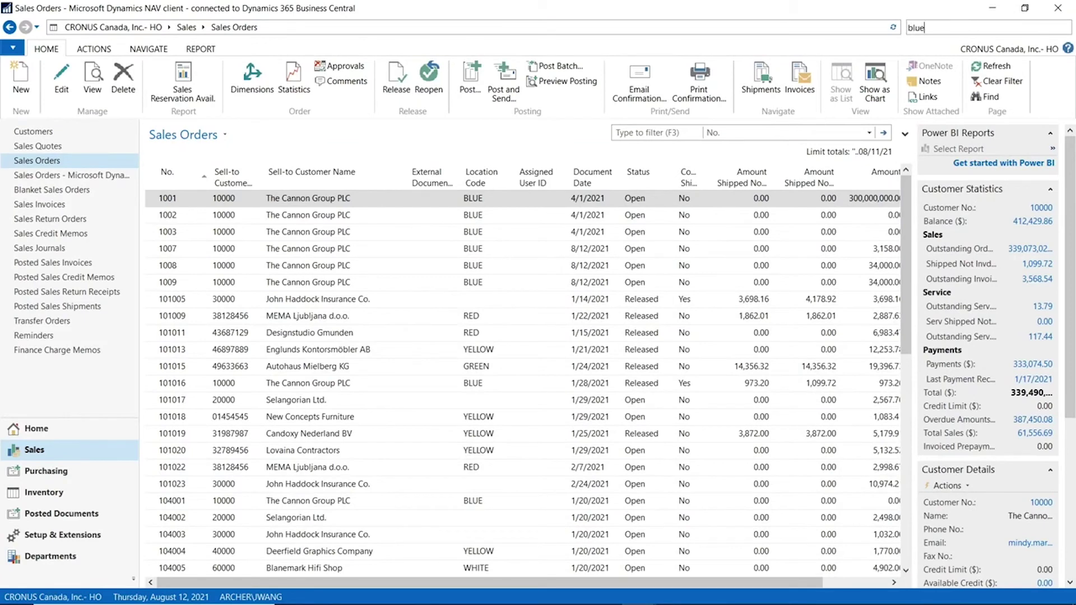
pyautogui.write('blues')
pyautogui.press('BackSpace')
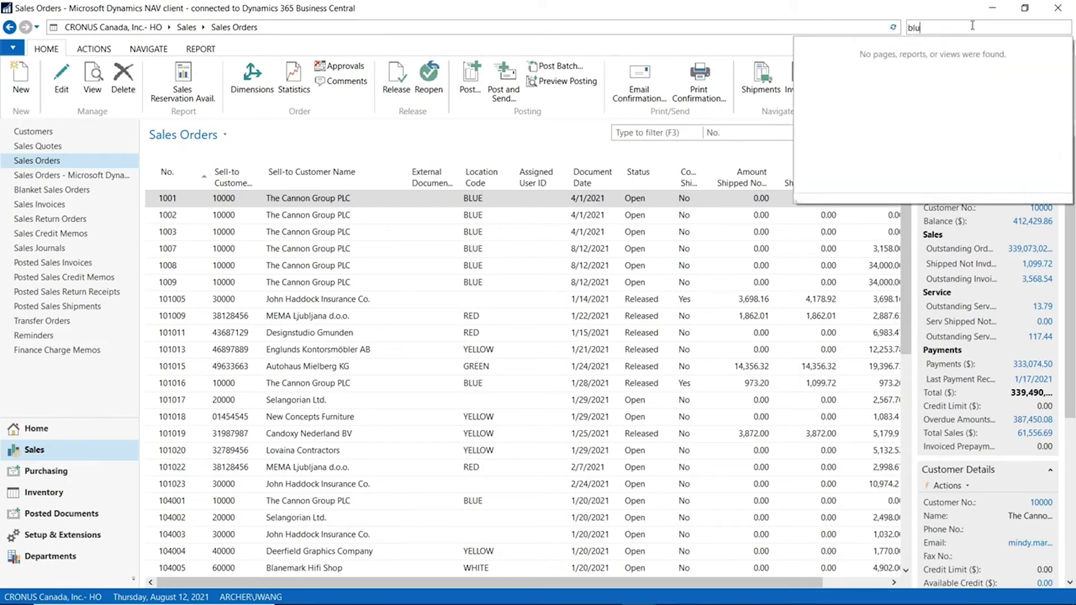
pyautogui.write('ions')
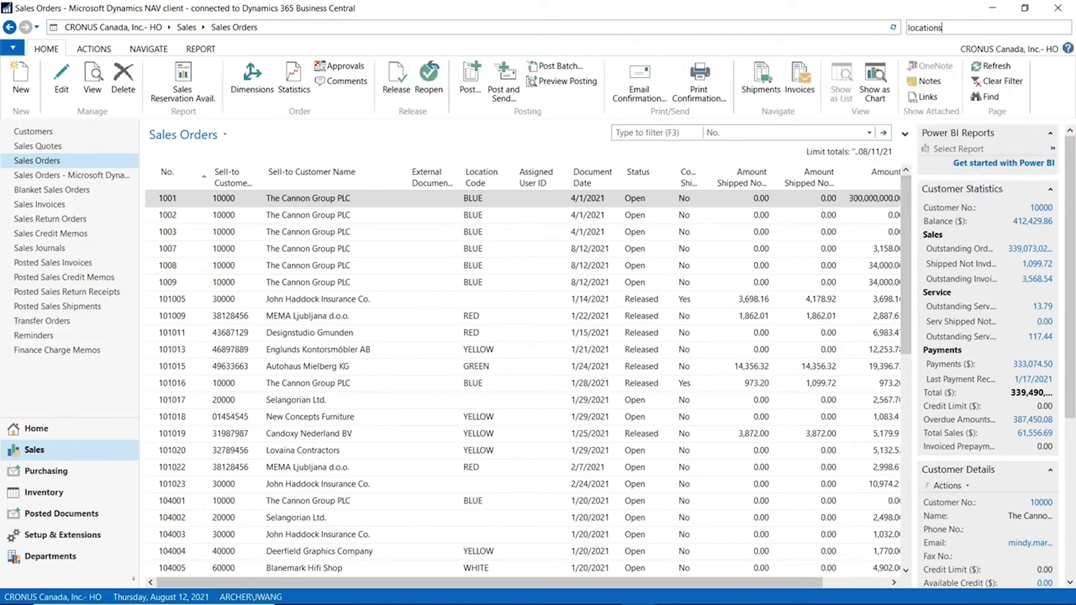
pyautogui.click(829, 48)
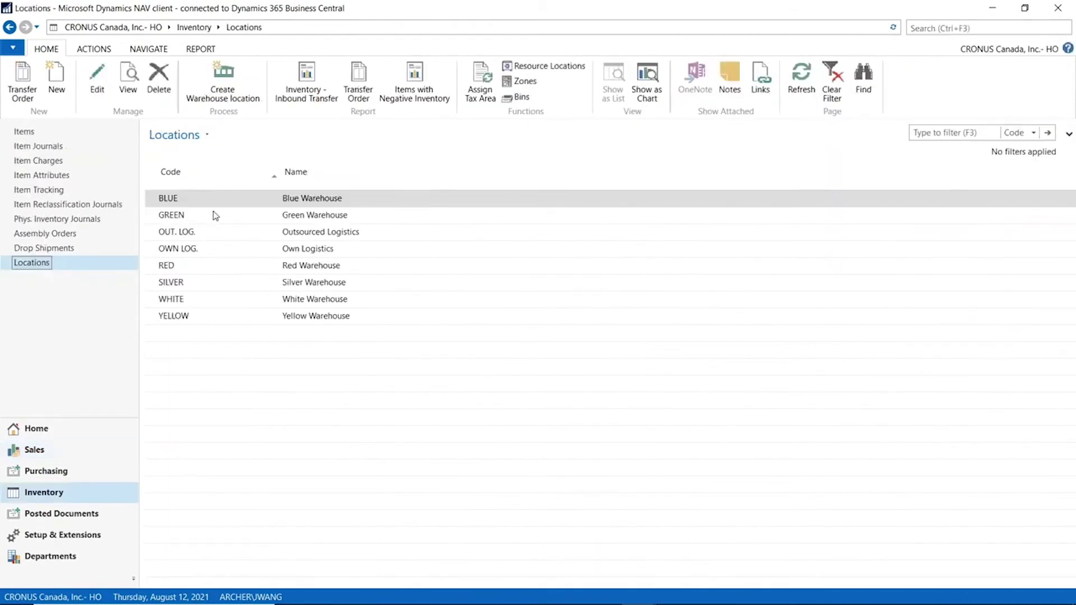
pyautogui.doubleClick(185, 202)
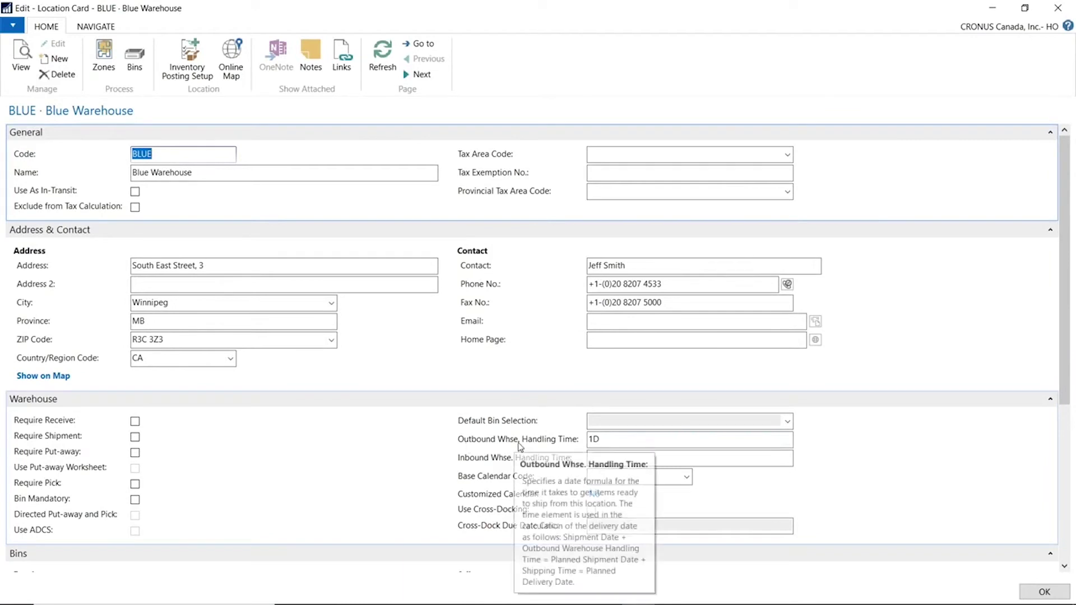
pyautogui.click(1044, 592)
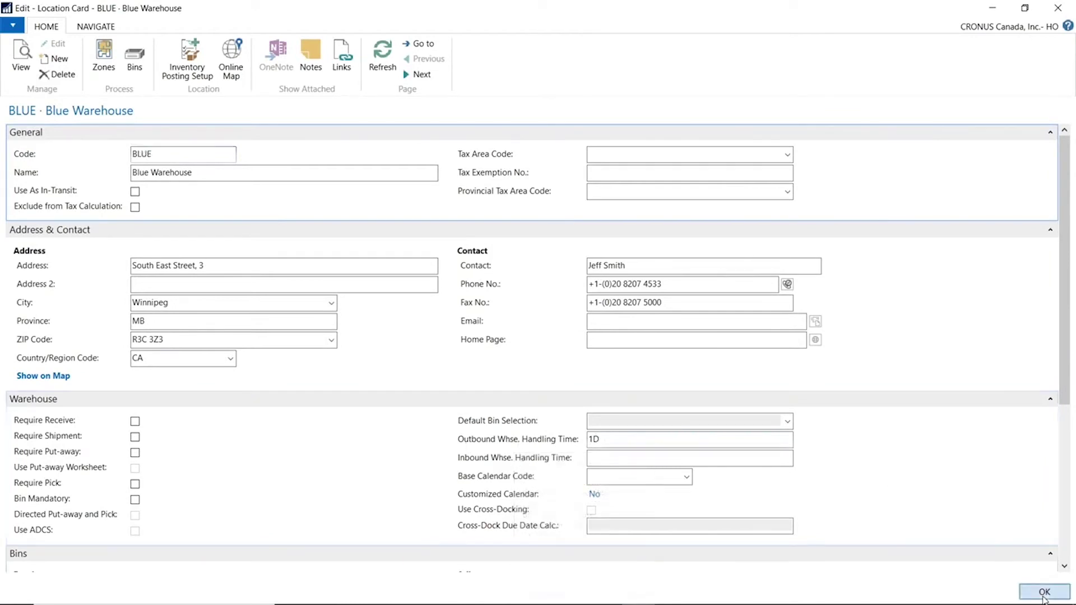
# Return to the blank new sales order and set its customer to The Cannon Group PLC
pyautogui.moveTo(640, 594)
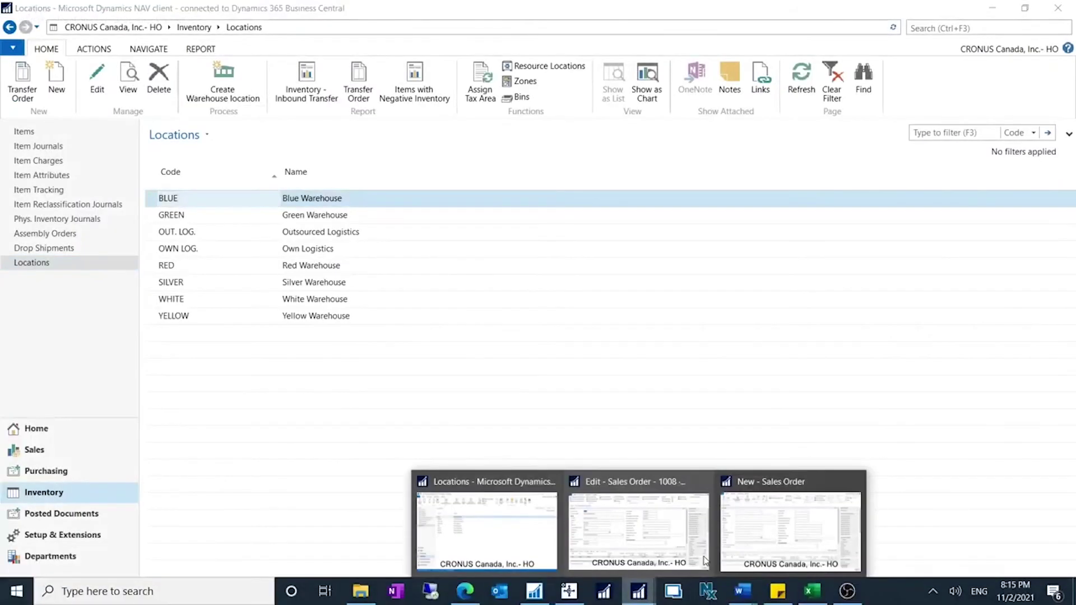
pyautogui.click(770, 550)
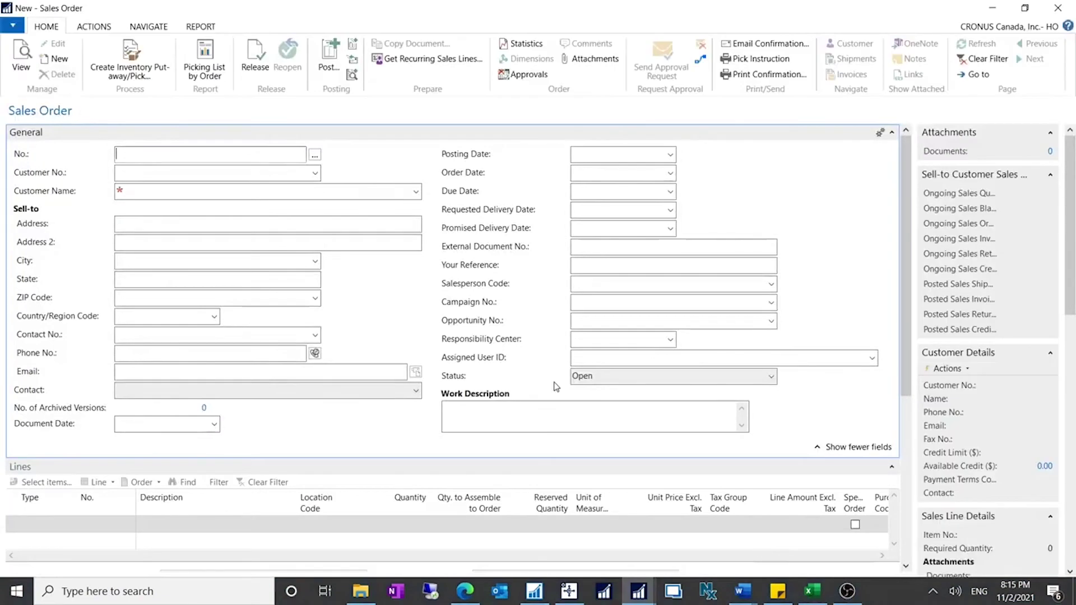
pyautogui.click(229, 172)
pyautogui.write('10000')
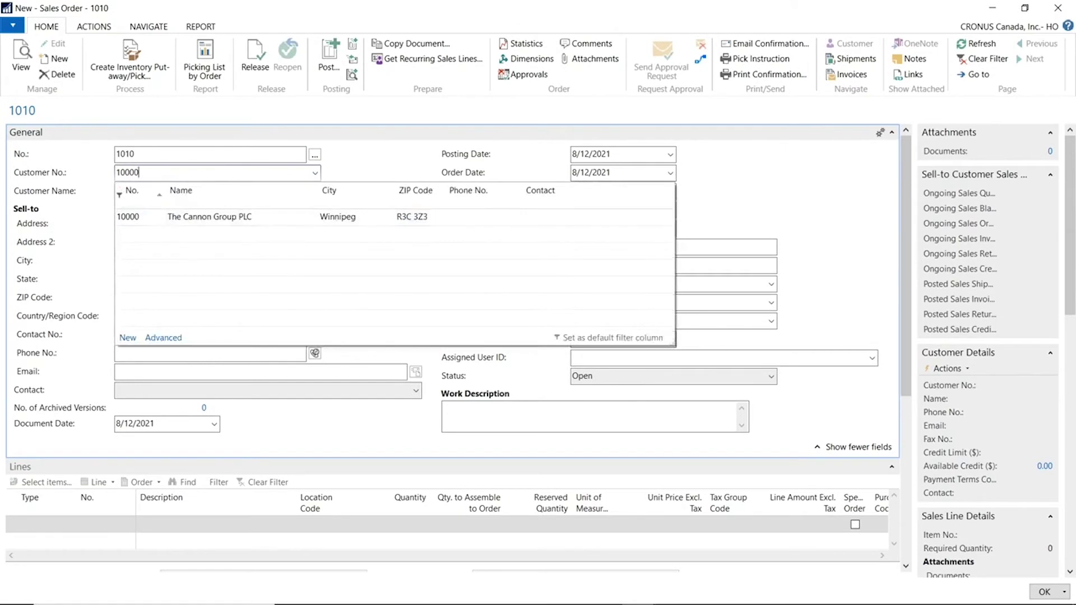
pyautogui.press('Tab')
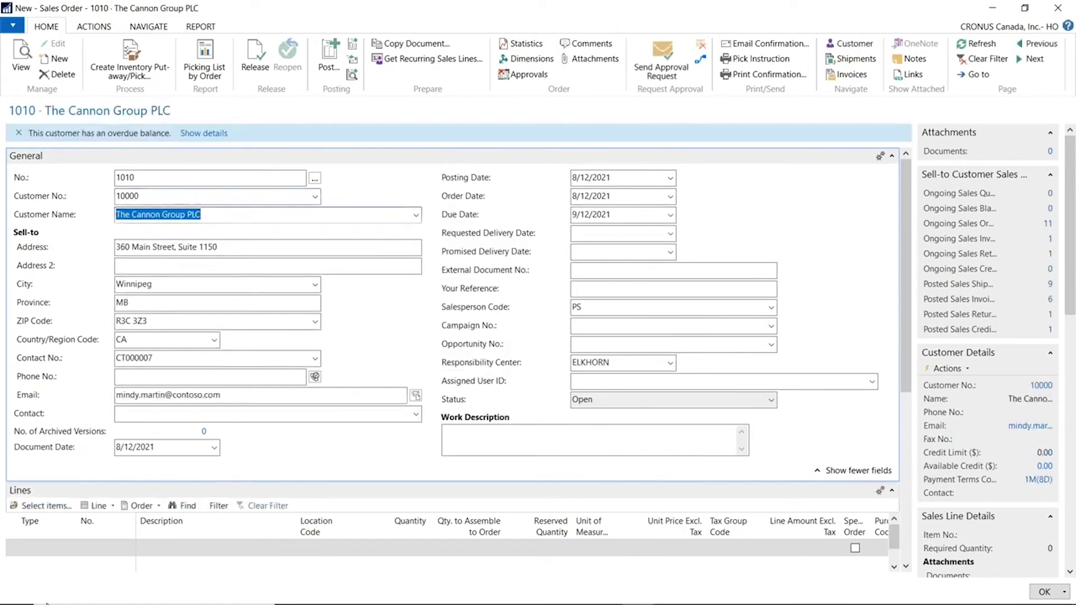
# Add an order line for item 1000 (Bicycle) at location BLUE with a quantity of 10
pyautogui.click(31, 546)
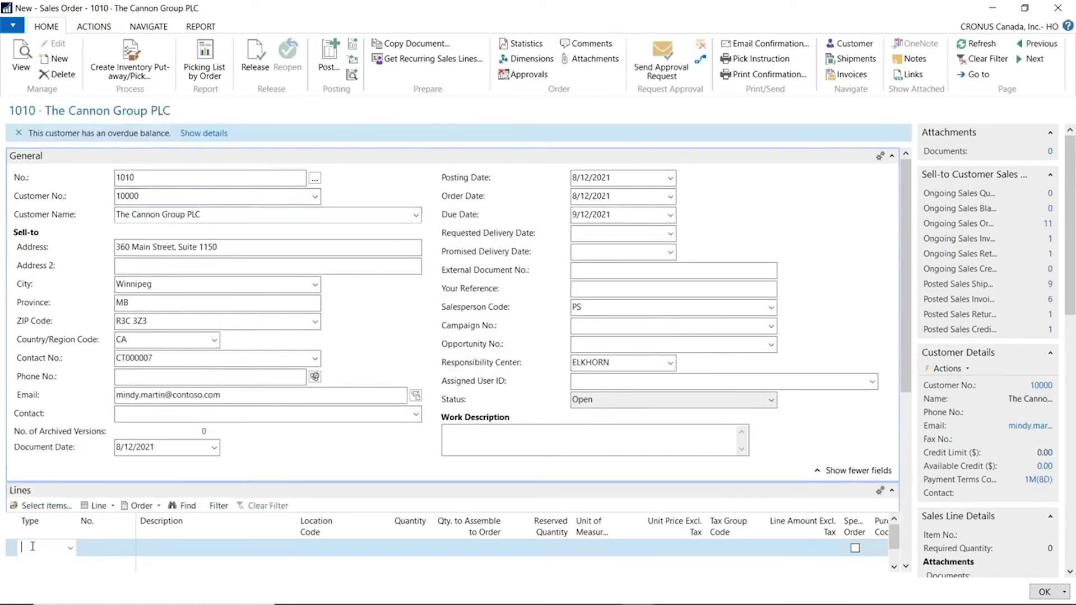
pyautogui.press('Tab')
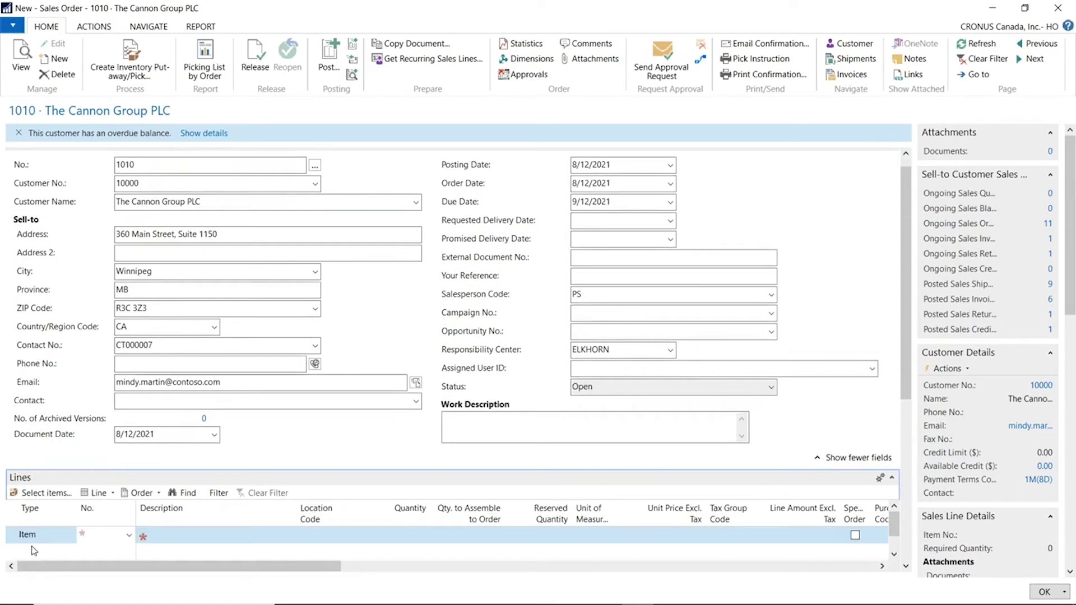
pyautogui.write('1000')
pyautogui.press('Tab')
pyautogui.press('Tab')
pyautogui.press('Tab')
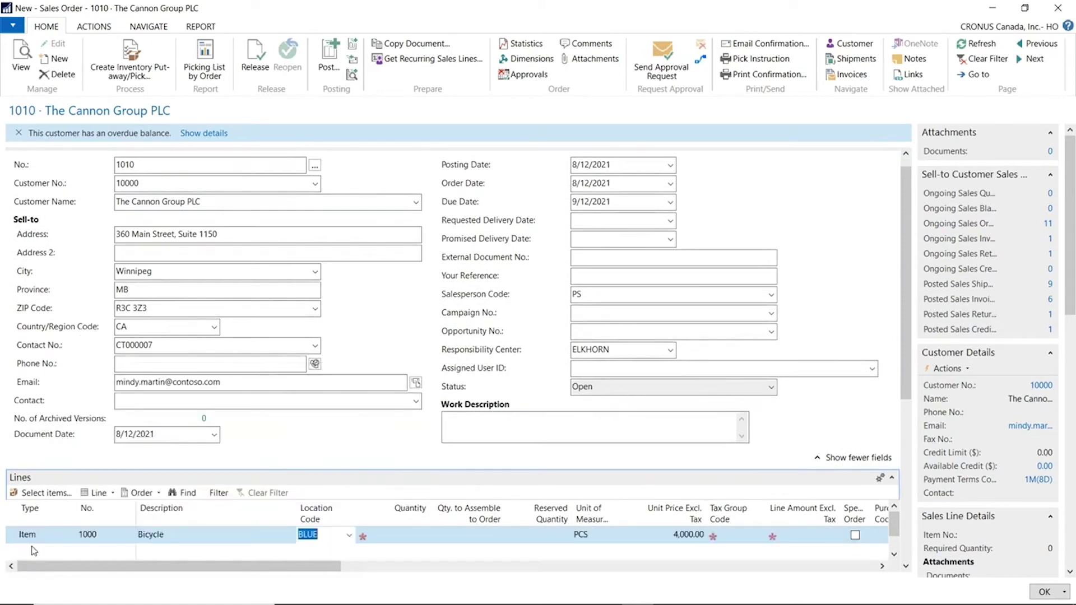
pyautogui.press('Tab')
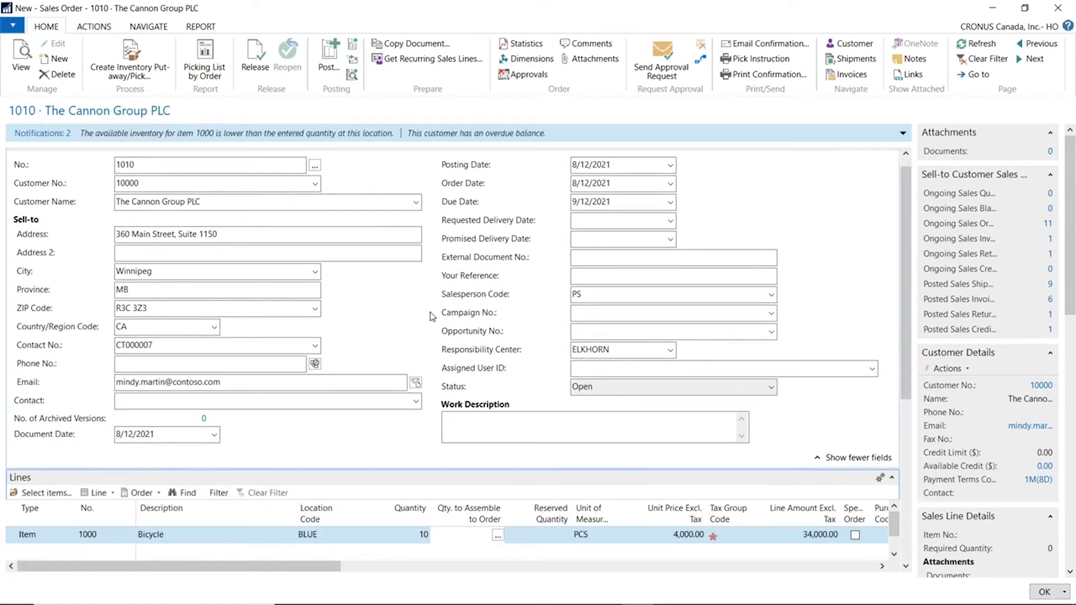
# Set the new order's Requested Delivery Date to 9/1/2021 and accept updating the lines
pyautogui.click(670, 221)
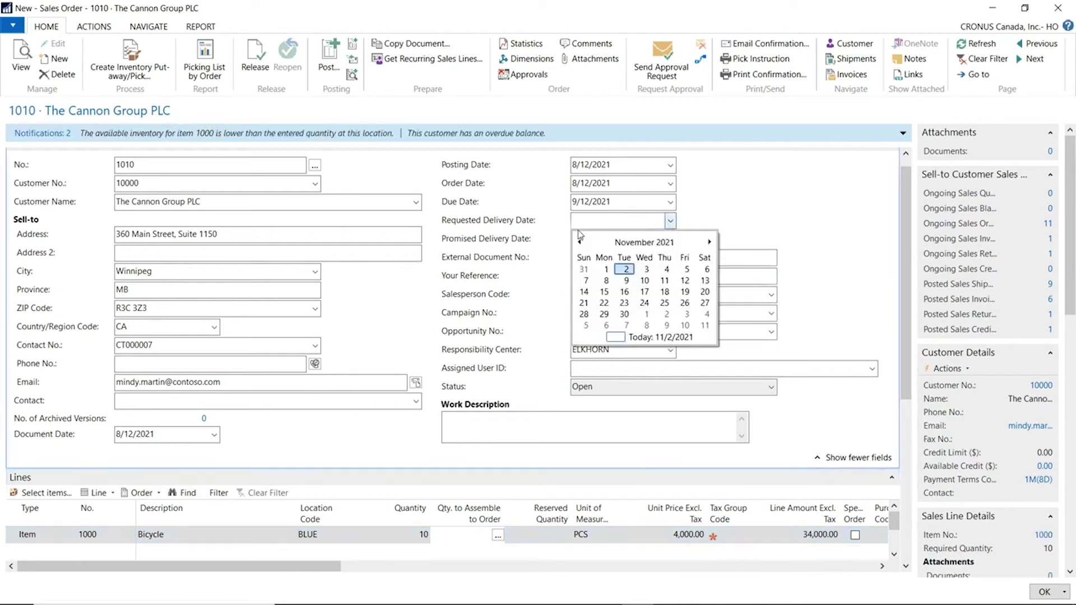
pyautogui.click(591, 222)
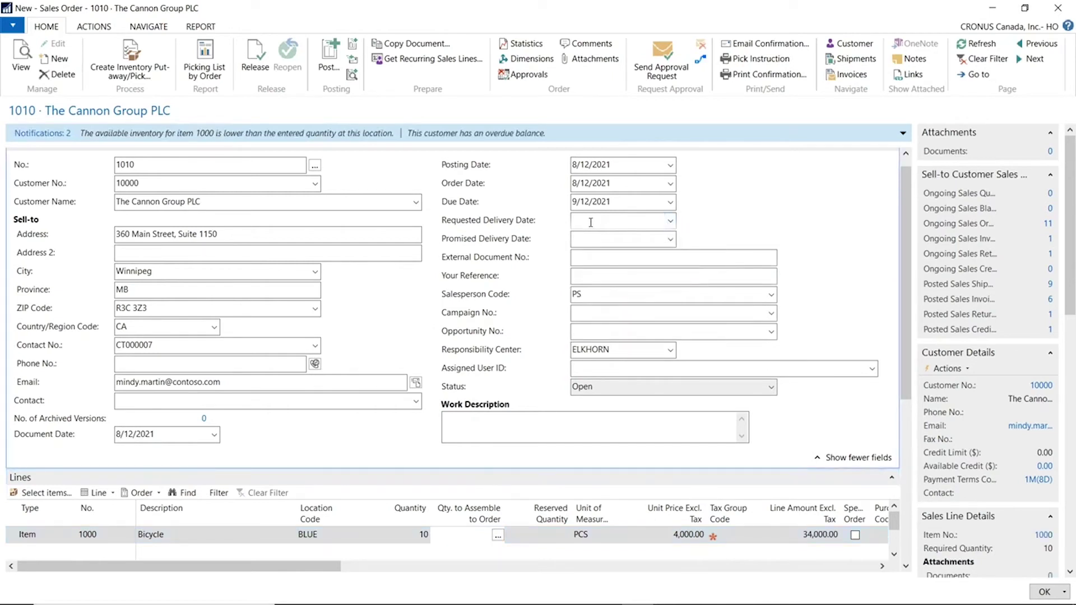
pyautogui.click(591, 222)
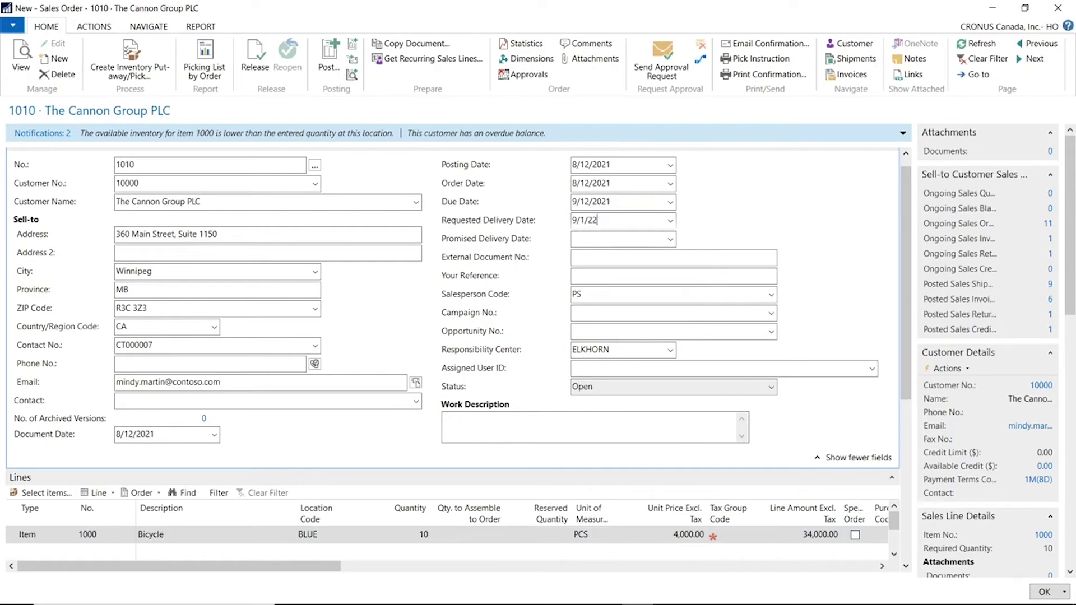
pyautogui.write('9/1/2021')
pyautogui.press('Tab')
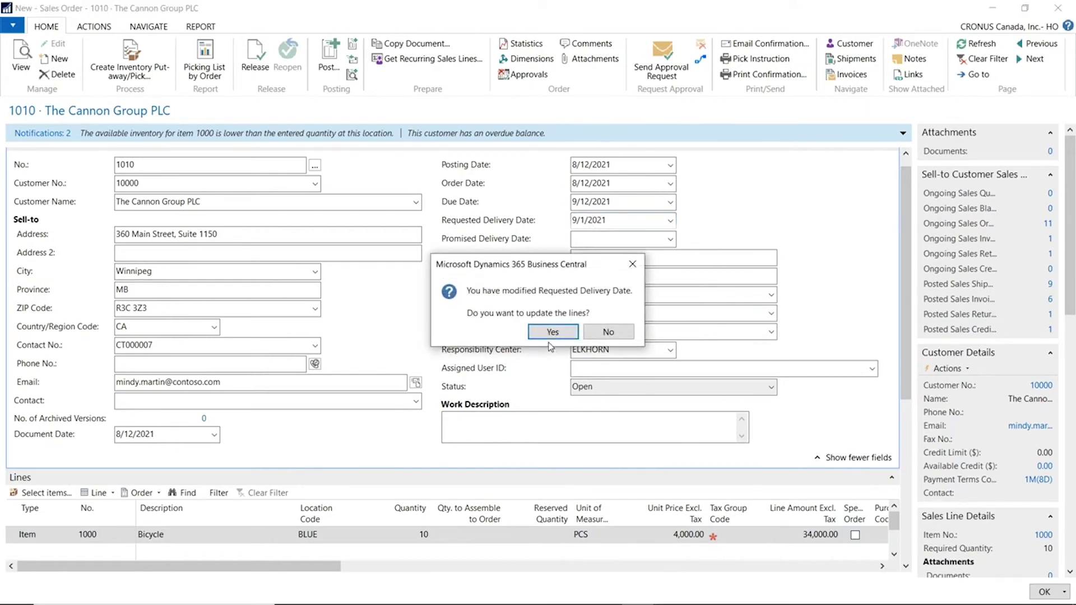
pyautogui.click(550, 335)
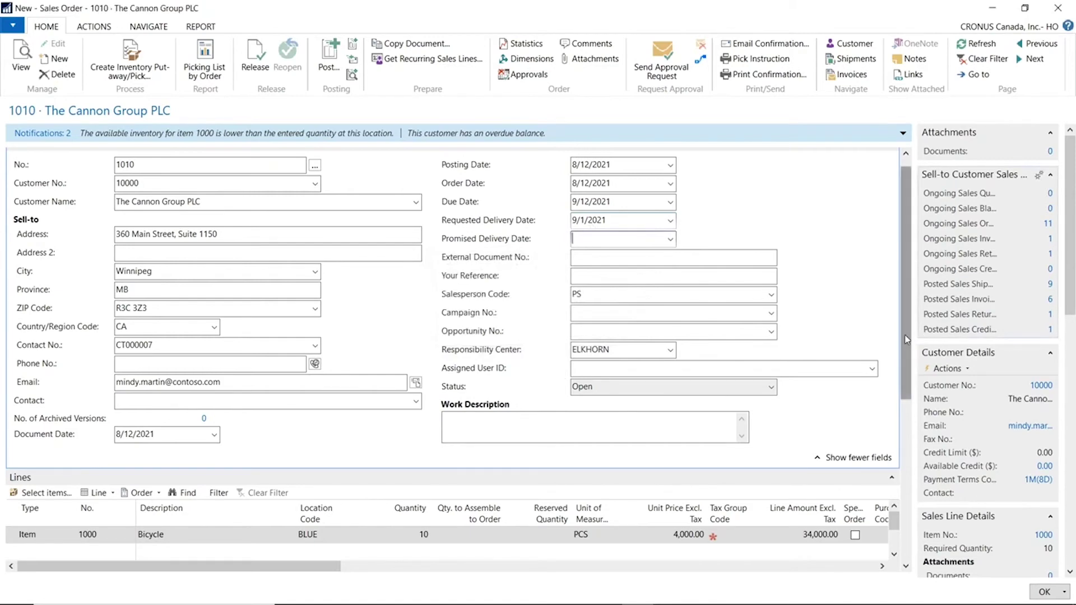
# Check the Planned Delivery Date, Planned Shipment Date and Shipment Date on the new order's Bicycle line
pyautogui.scroll(-3, 907, 339)
pyautogui.moveTo(273, 464); pyautogui.dragTo(718, 482)
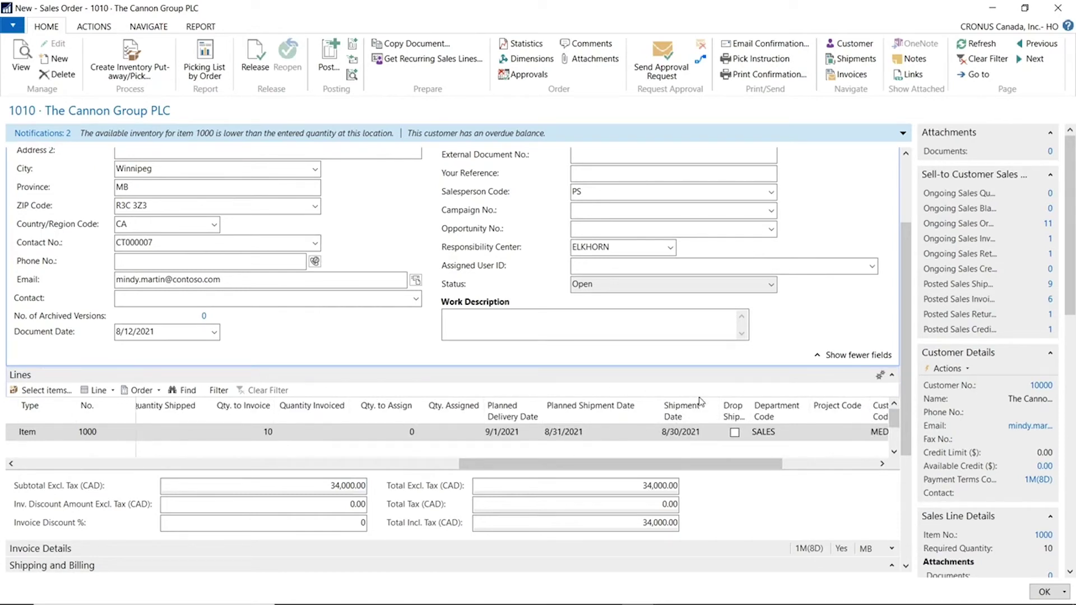
pyautogui.moveTo(914, 464); pyautogui.dragTo(922, 448)
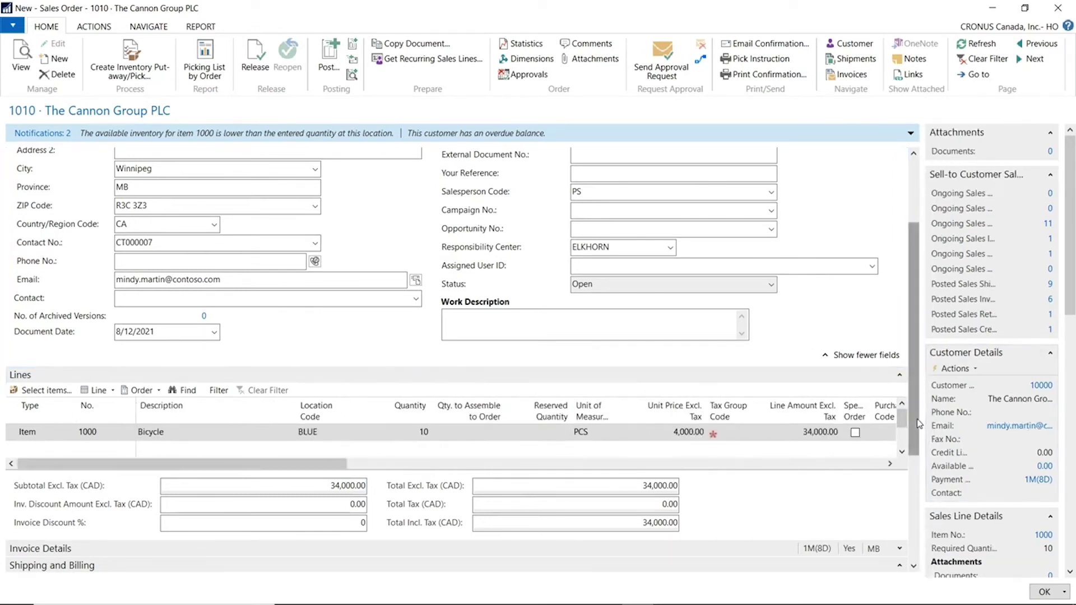
# Review the order's location, outbound warehouse handling time and shipping time, and compare them with the Bicycle line's planned dates
pyautogui.scroll(-5, 664, 446)
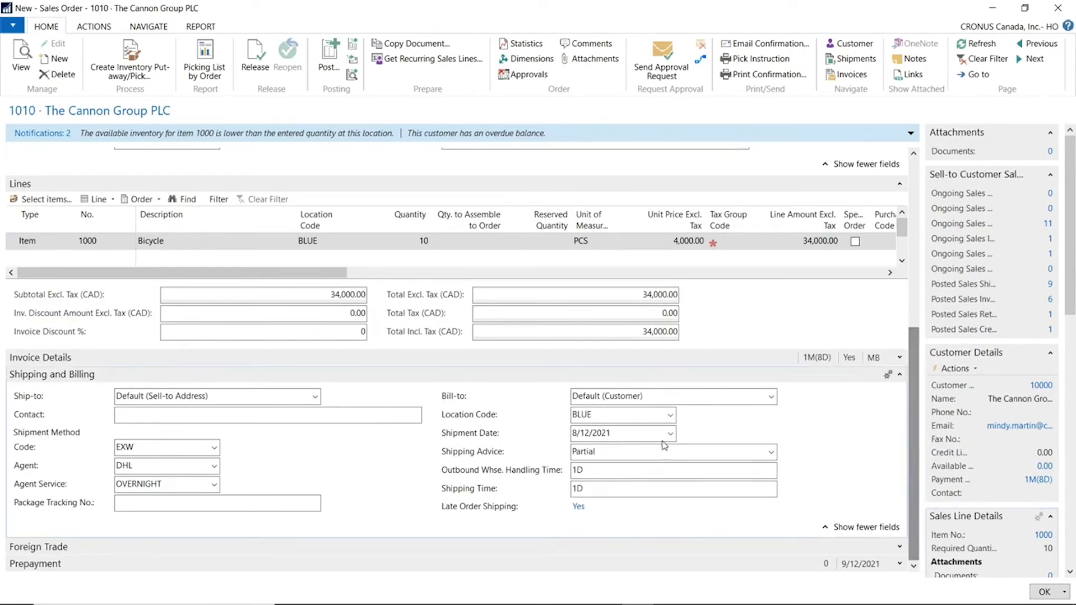
pyautogui.click(617, 415)
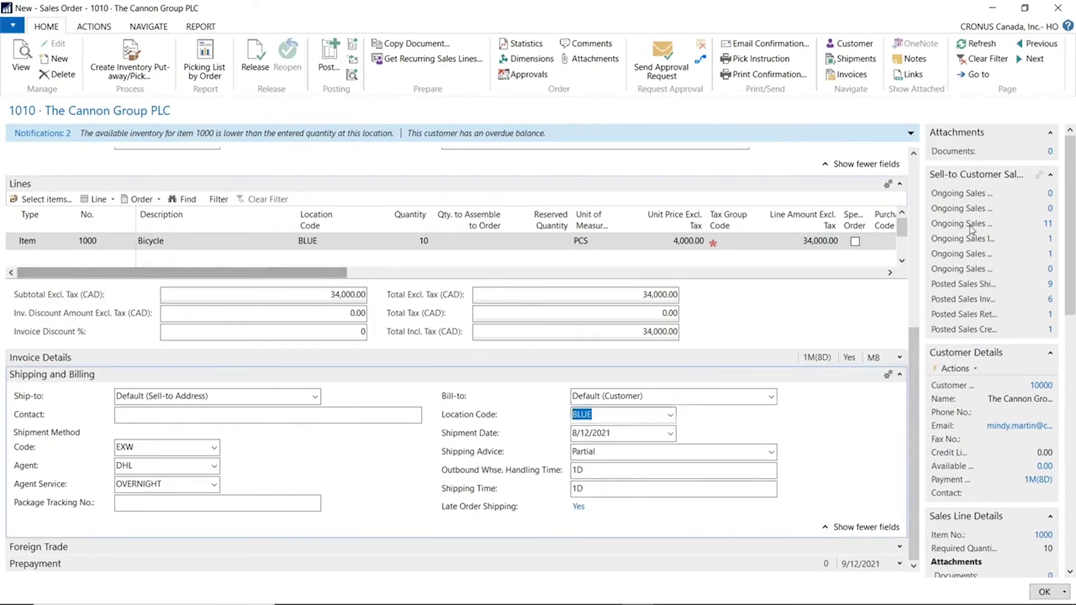
pyautogui.moveTo(914, 368); pyautogui.dragTo(913, 346)
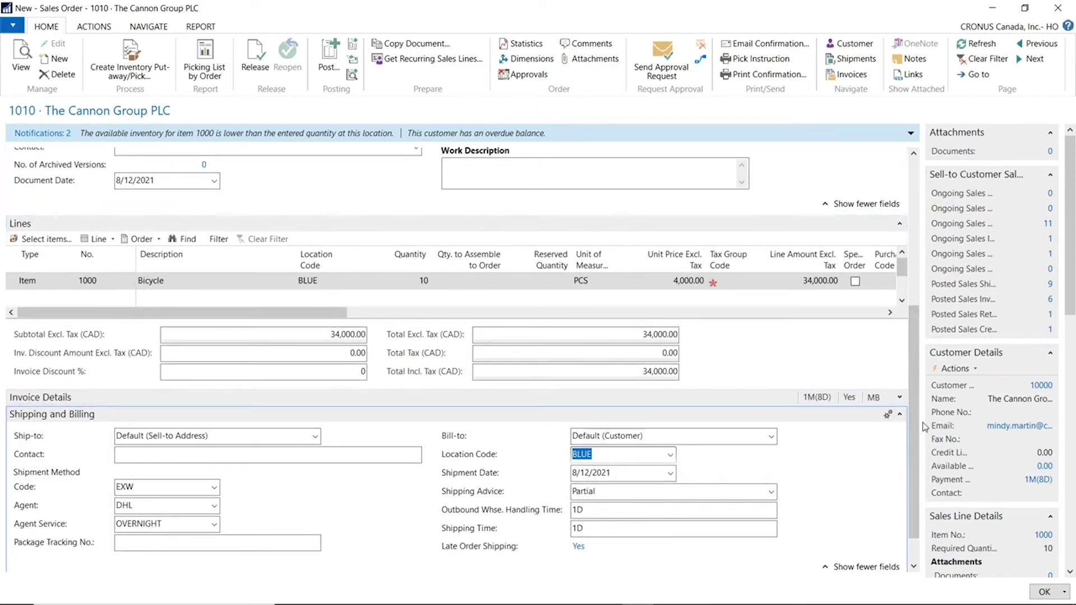
pyautogui.scroll(3, 910, 422)
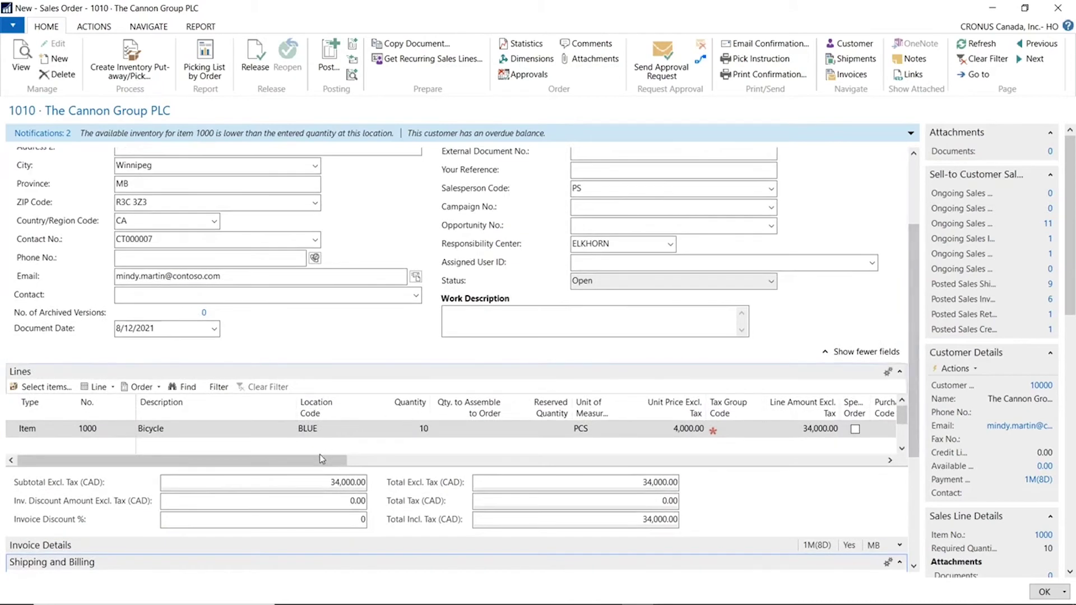
pyautogui.moveTo(320, 460); pyautogui.dragTo(757, 468)
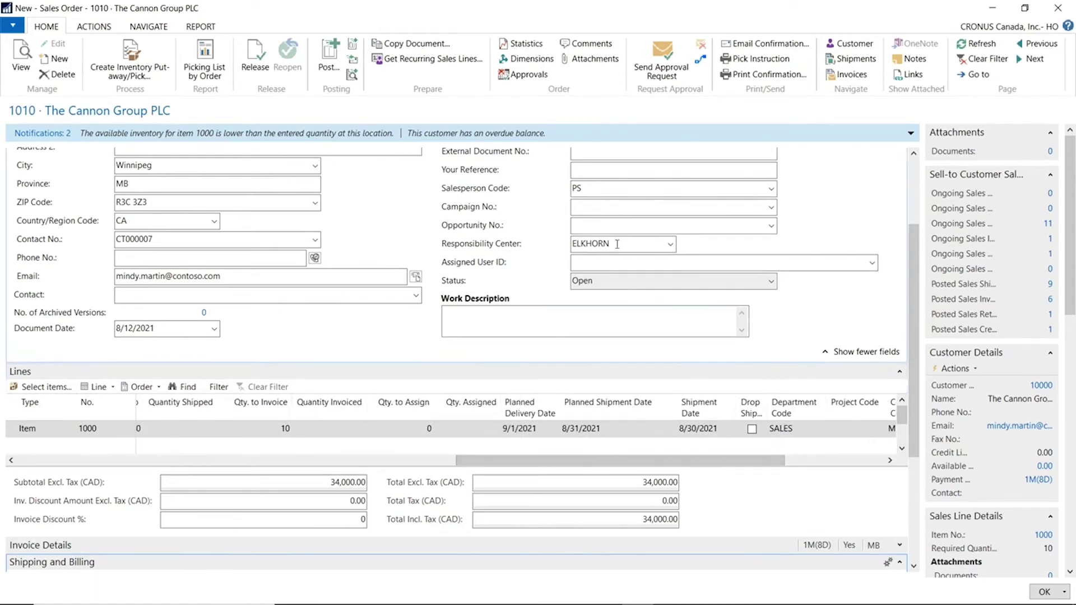
# Check the order's Requested Delivery Date and Promised Delivery Date fields against the Bicycle line
pyautogui.scroll(3, 628, 328)
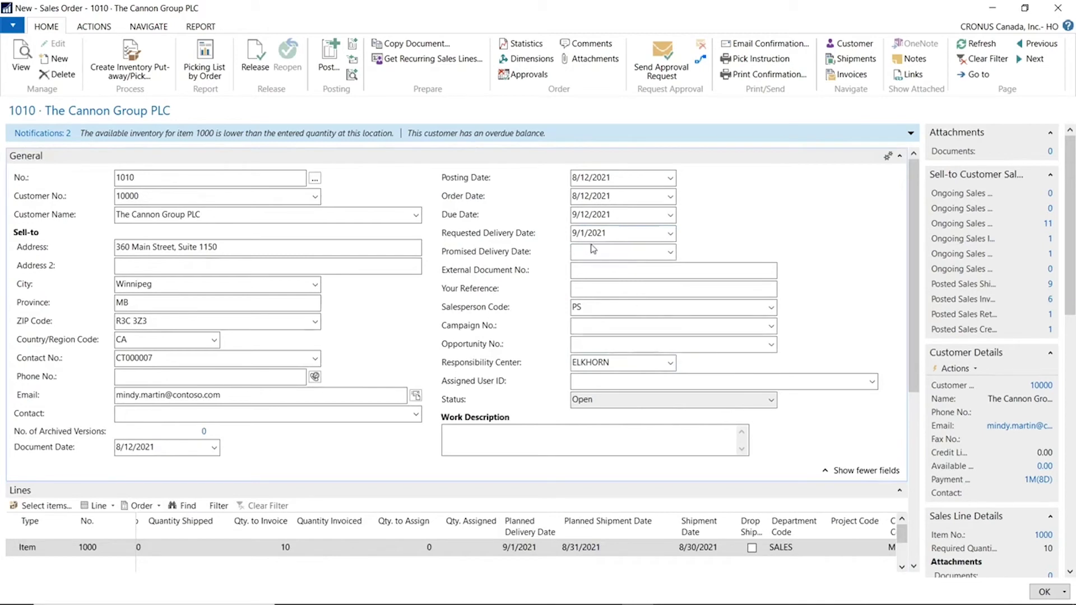
pyautogui.scroll(-1, 696, 342)
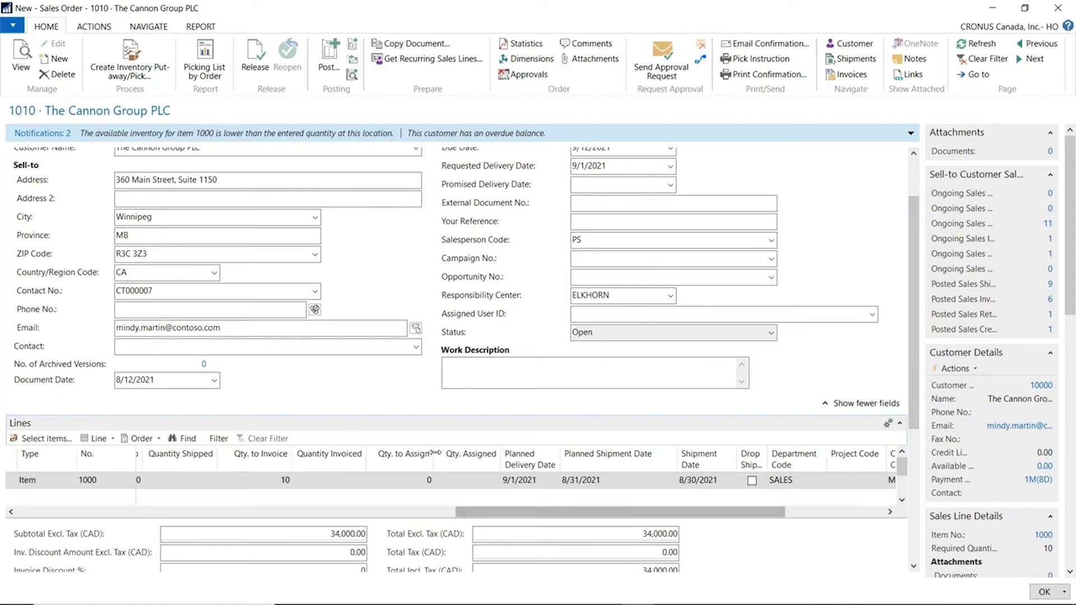
pyautogui.moveTo(679, 517); pyautogui.dragTo(241, 517)
pyautogui.scroll(2, 915, 306)
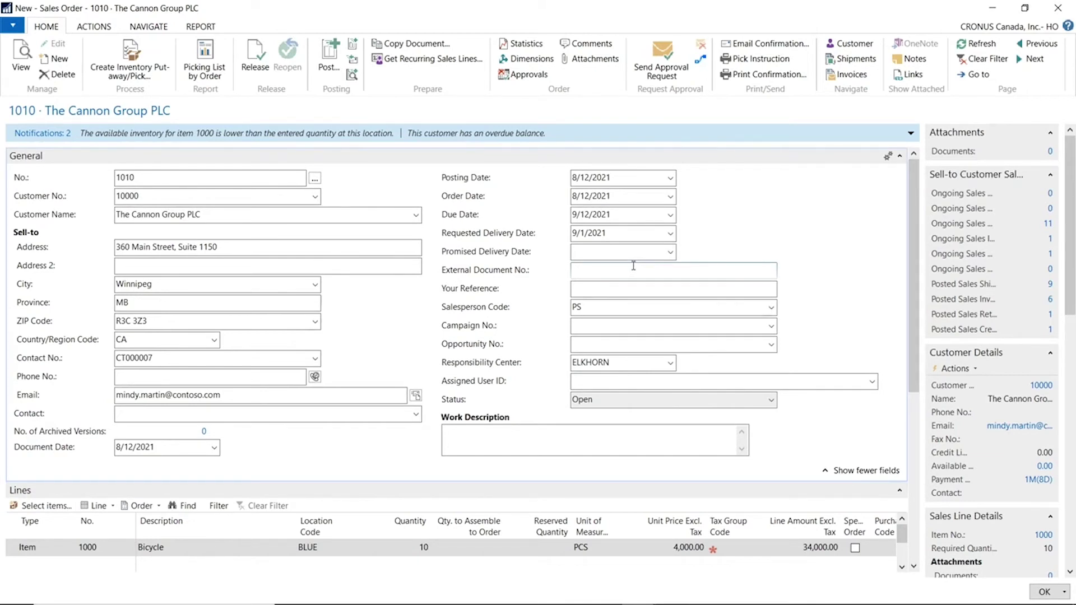
pyautogui.click(629, 234)
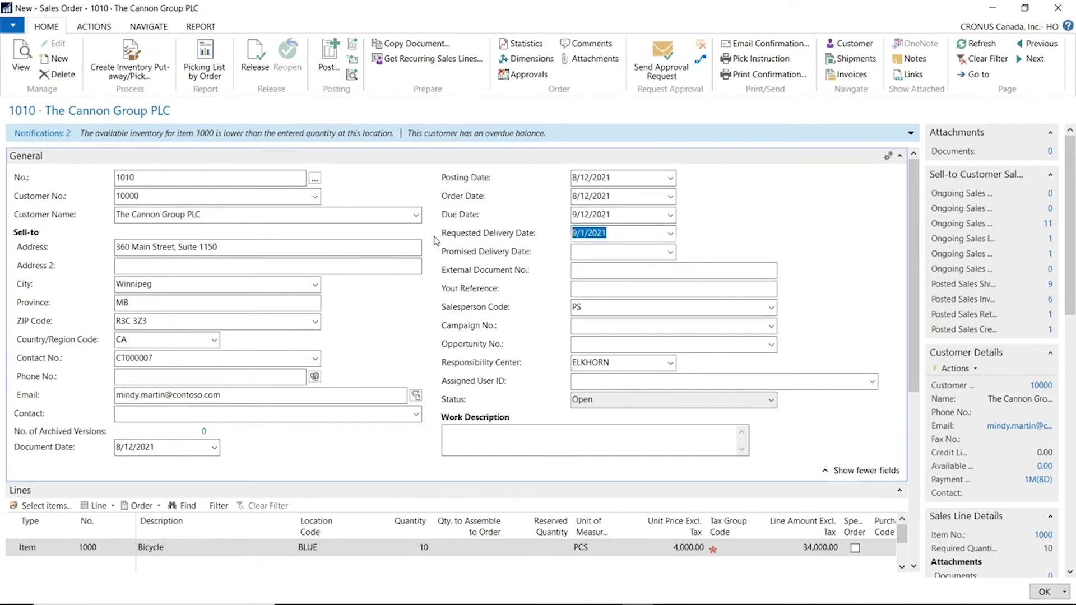
pyautogui.click(593, 249)
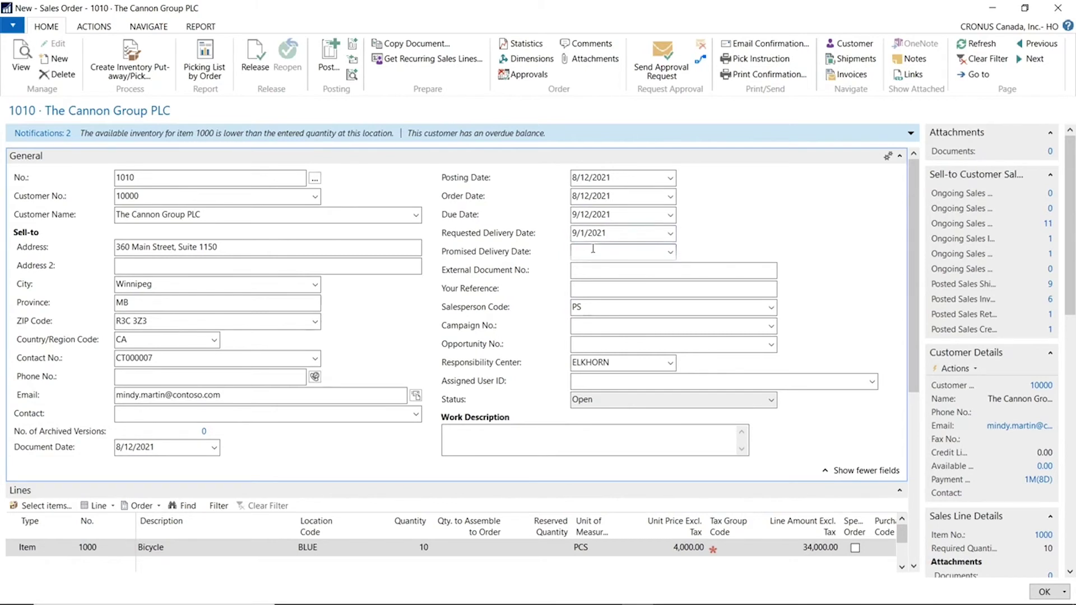
# Open Order Promising for the sales order and check the Bicycle line's requested dates, availability and unavailable quantity
pyautogui.click(150, 28)
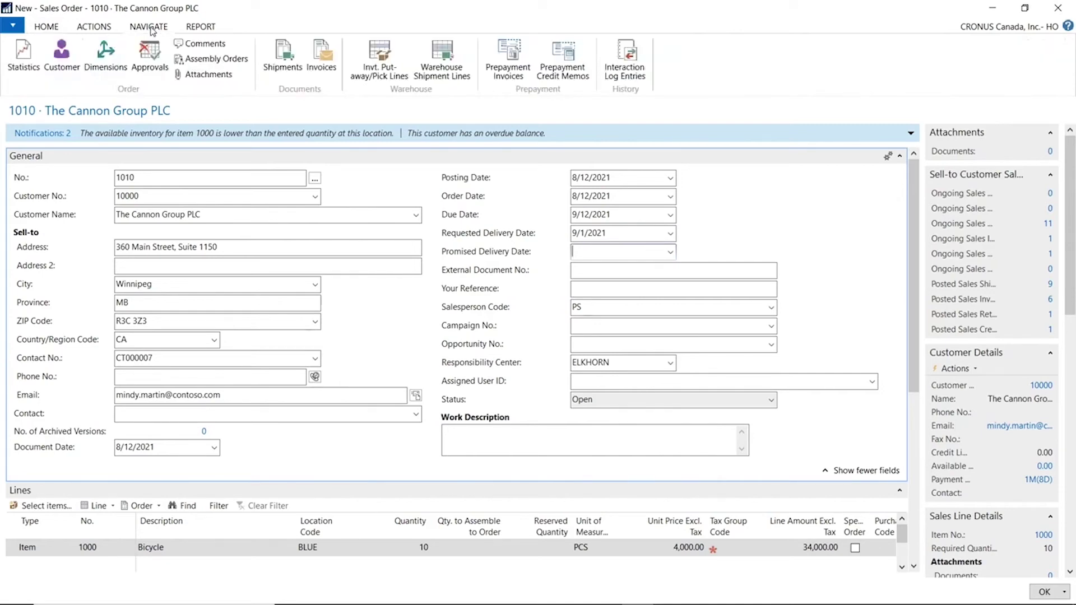
pyautogui.click(115, 28)
pyautogui.click(397, 44)
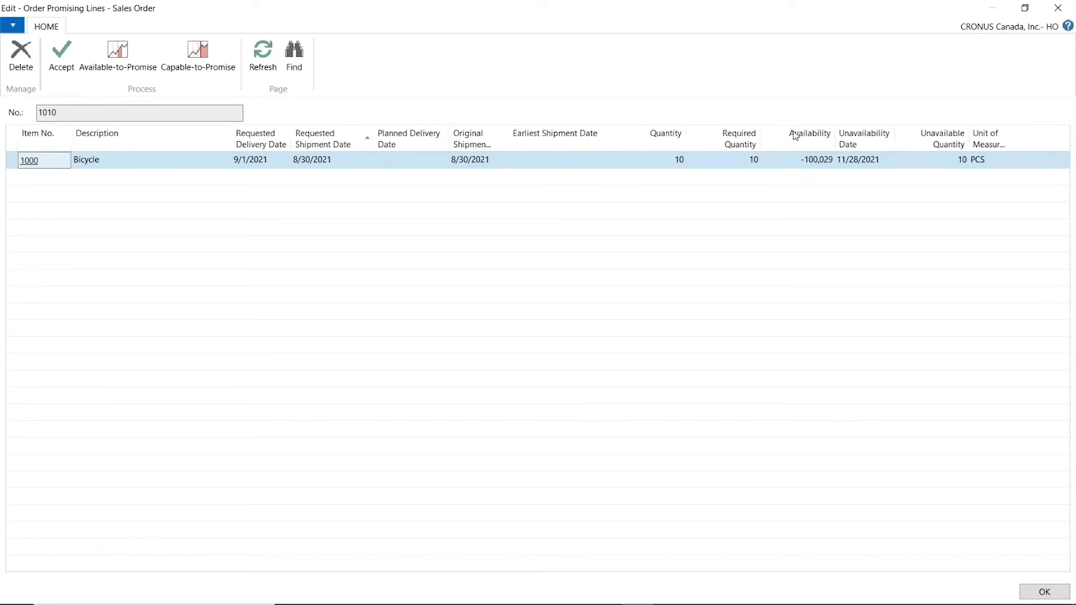
pyautogui.moveTo(812, 147)
pyautogui.click(1022, 593)
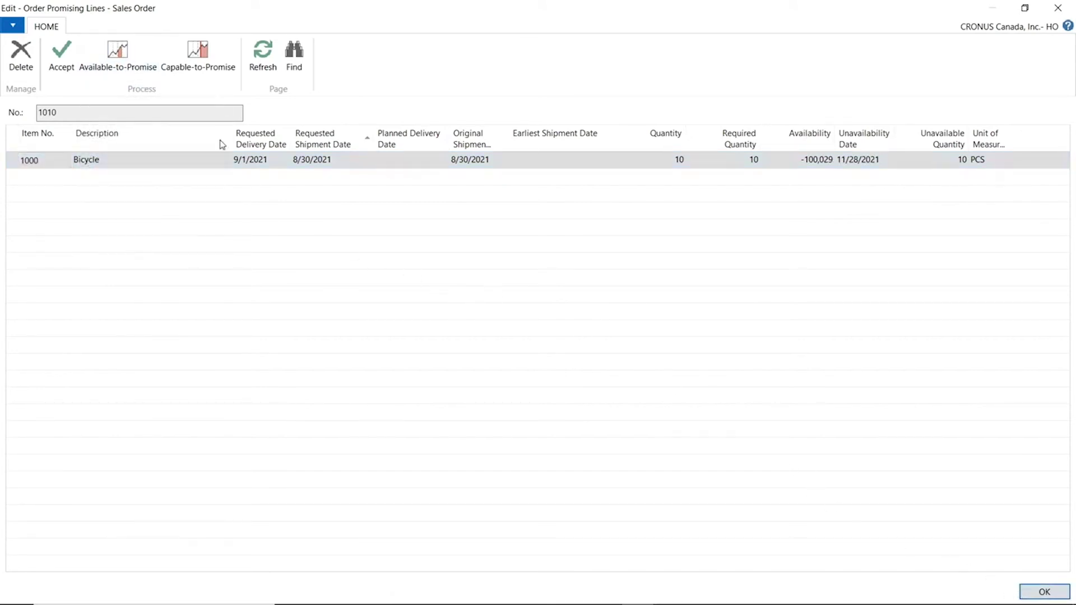
# Try to calculate Capable-to-Promise for the Bicycle line, and close the order promising lines
pyautogui.click(205, 67)
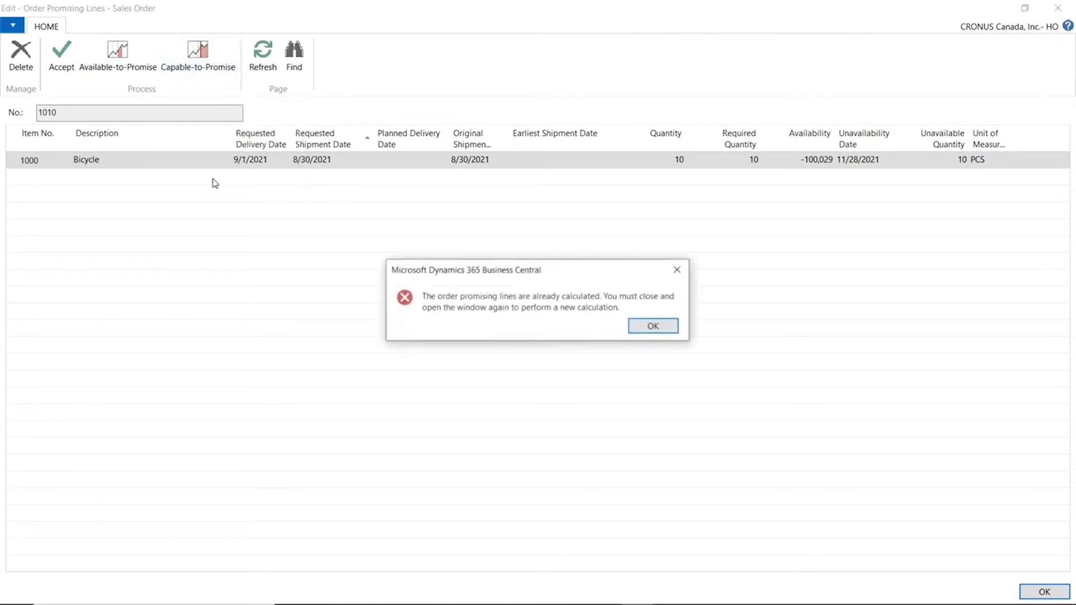
pyautogui.click(650, 326)
pyautogui.click(1045, 592)
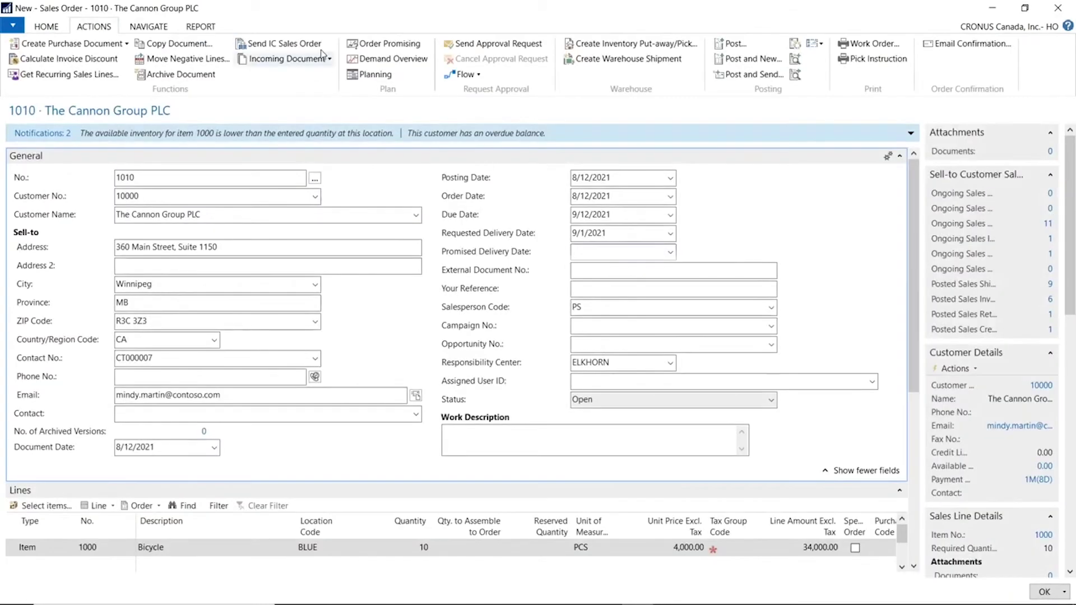
# Reopen Order Promising for the sales order and calculate Capable-to-Promise for the Bicycle line
pyautogui.click(387, 44)
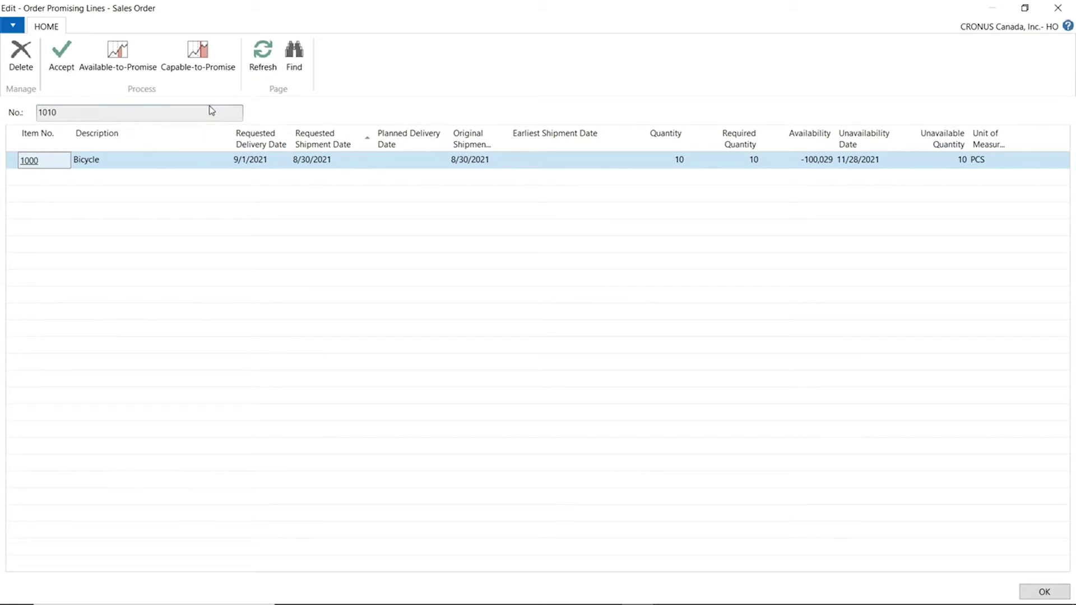
pyautogui.click(198, 63)
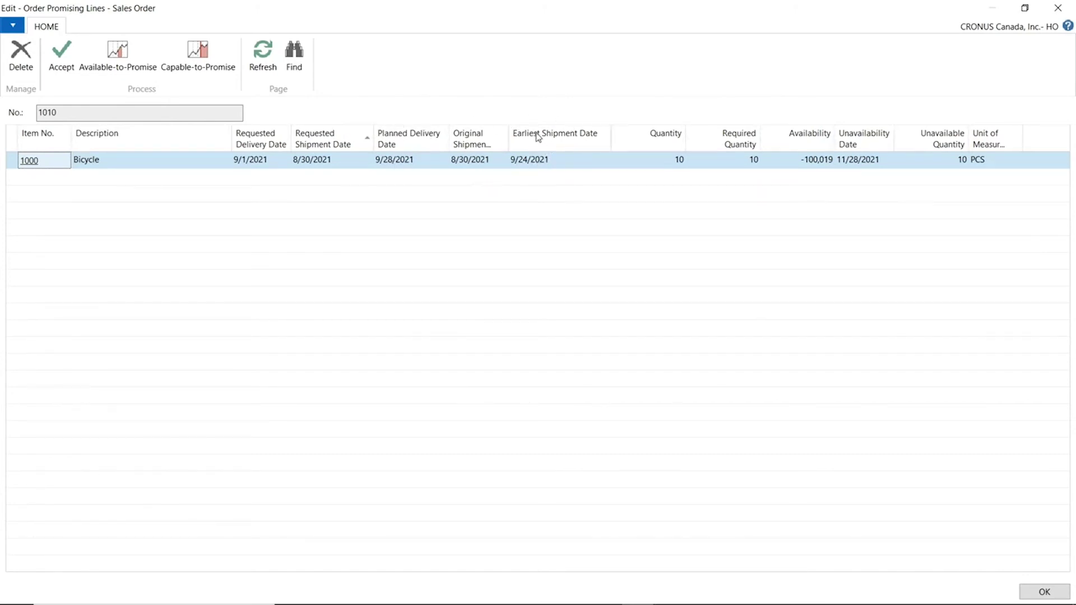
pyautogui.moveTo(536, 145)
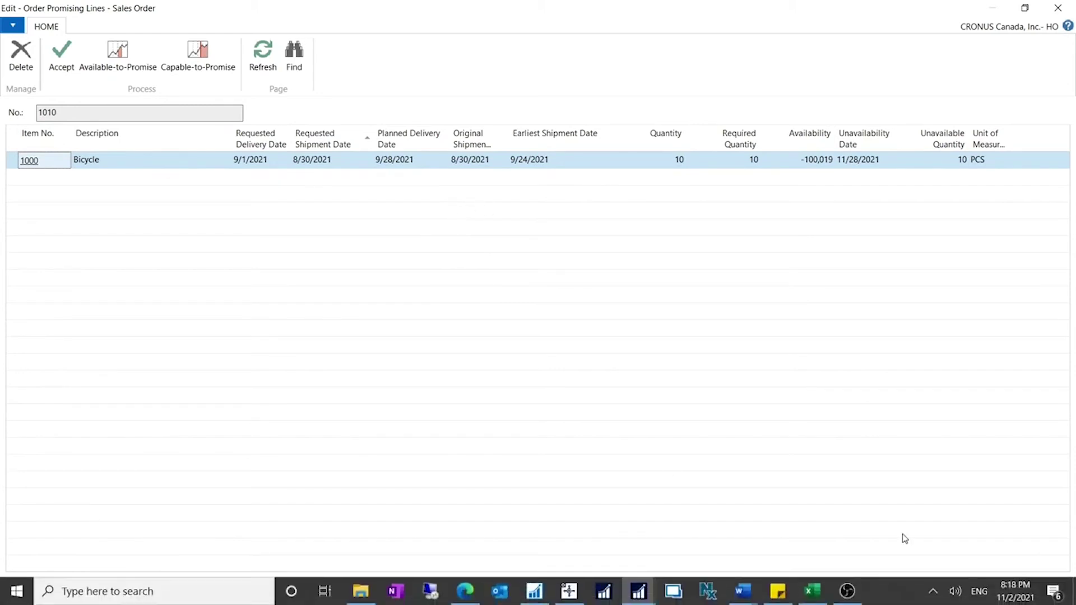
# Check the August and September 2021 calendar against the Bicycle line's earliest shipment date and planned delivery date
pyautogui.click(1015, 591)
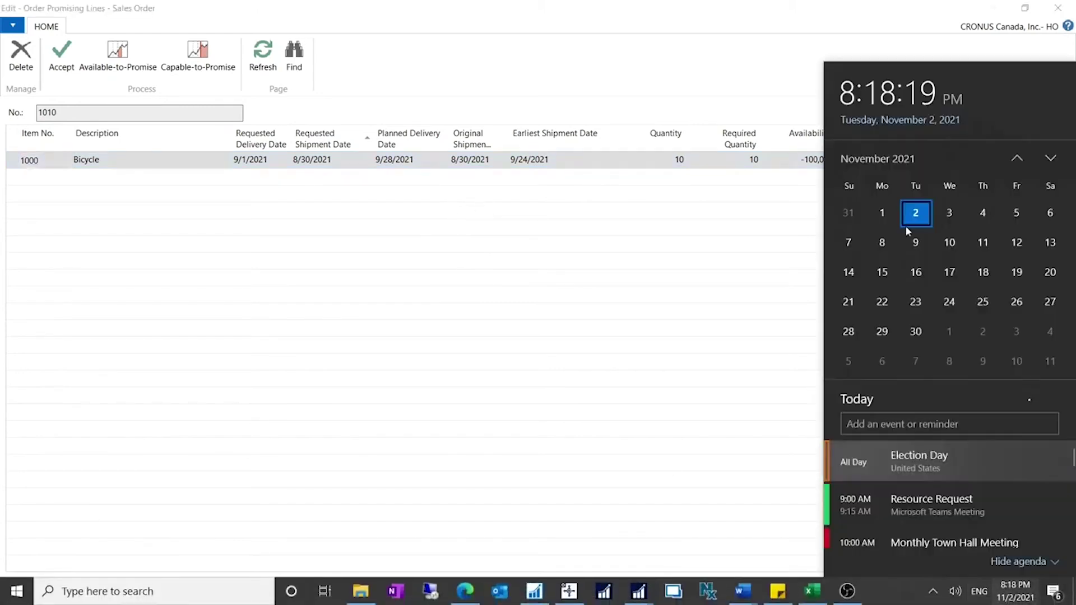
pyautogui.click(1017, 159)
pyautogui.click(1016, 159)
pyautogui.click(1016, 159)
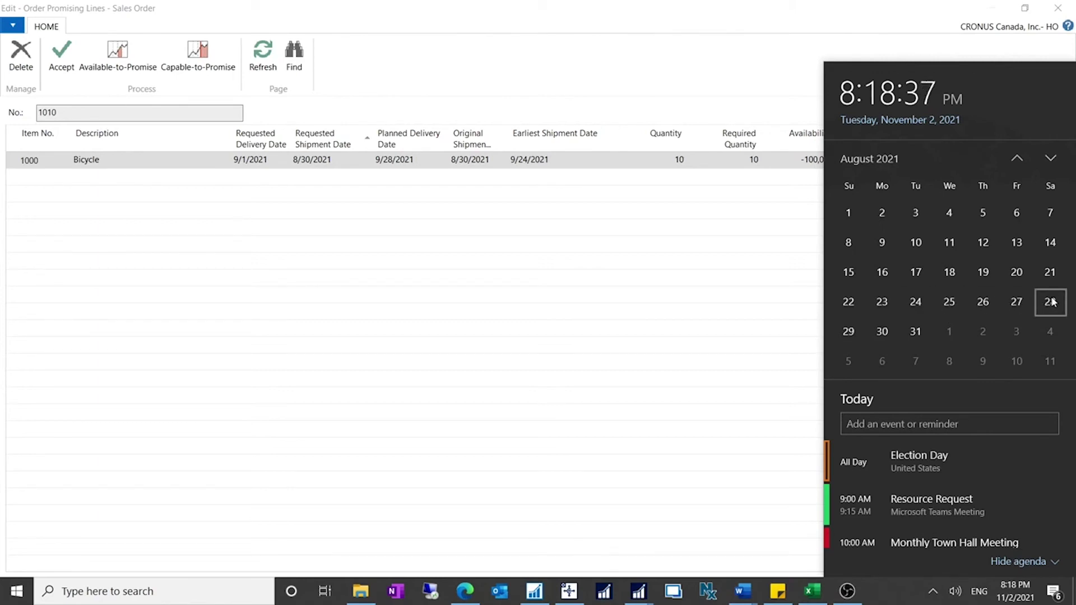
pyautogui.click(1051, 159)
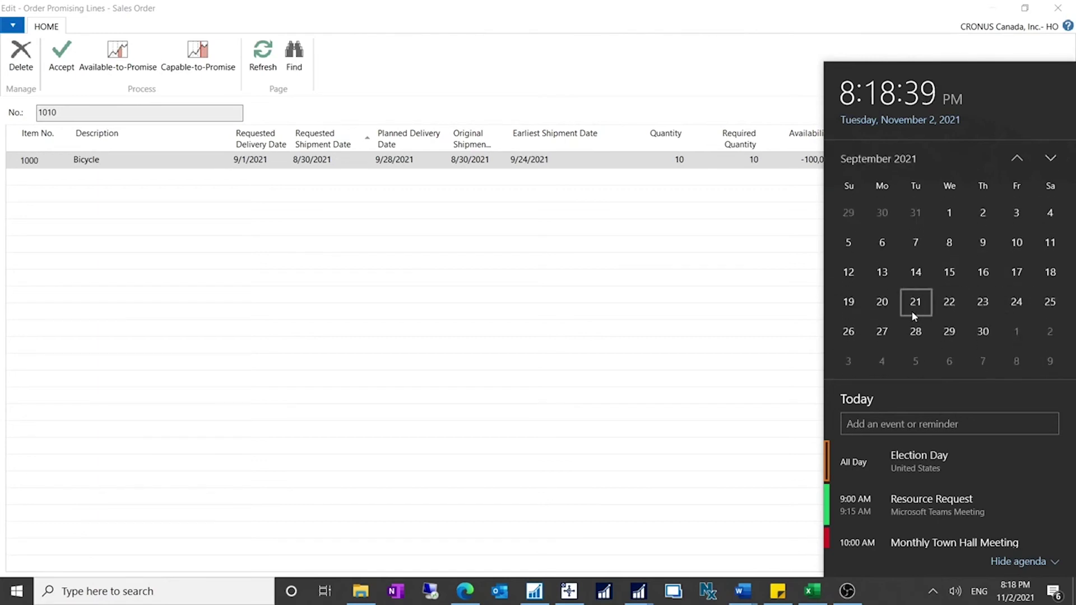
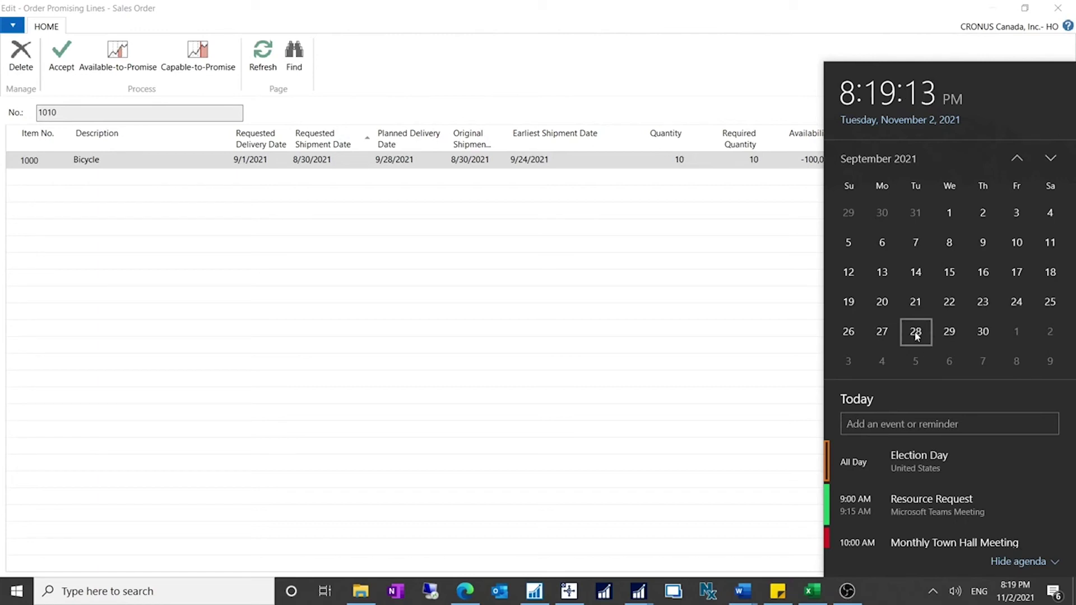
# Review the line's Earliest Shipment Date and Planned Delivery Date, and accept the Capable-to-Promise result
pyautogui.click(546, 169)
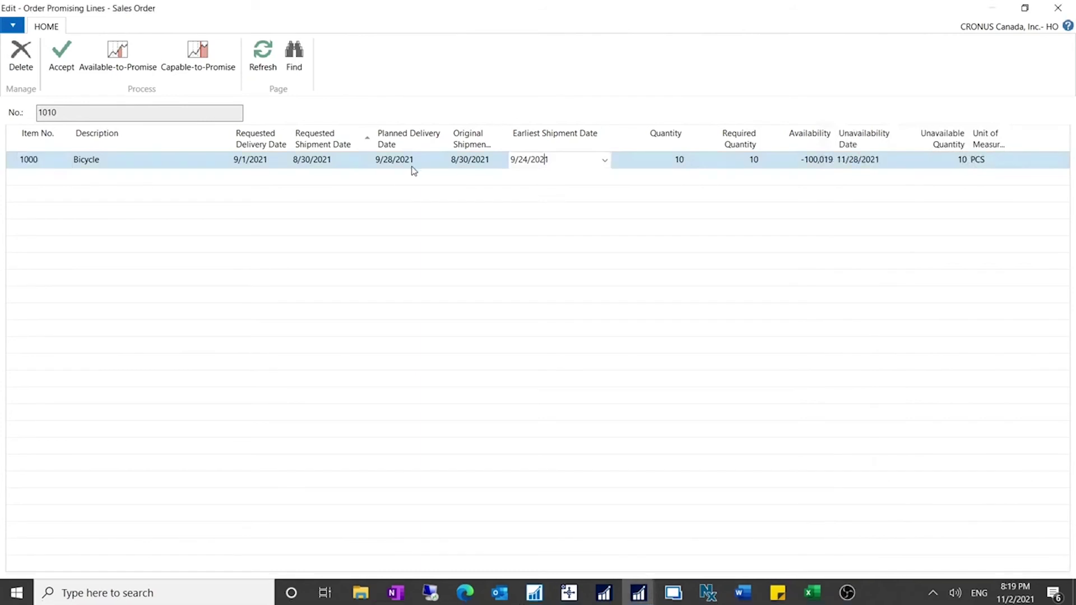
pyautogui.click(381, 160)
pyautogui.moveTo(415, 166); pyautogui.dragTo(278, 167)
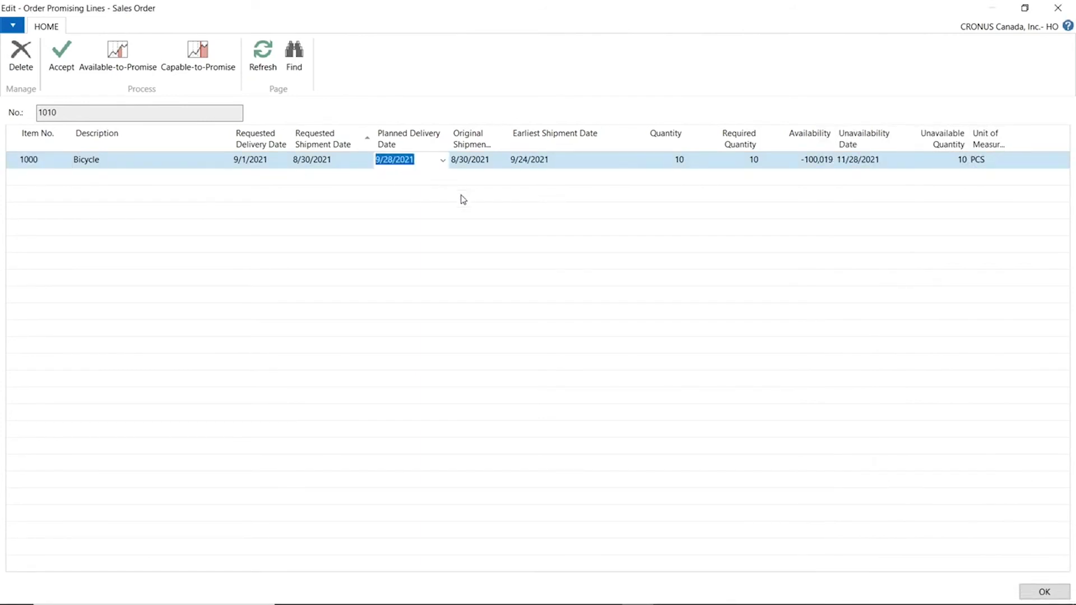
pyautogui.click(61, 62)
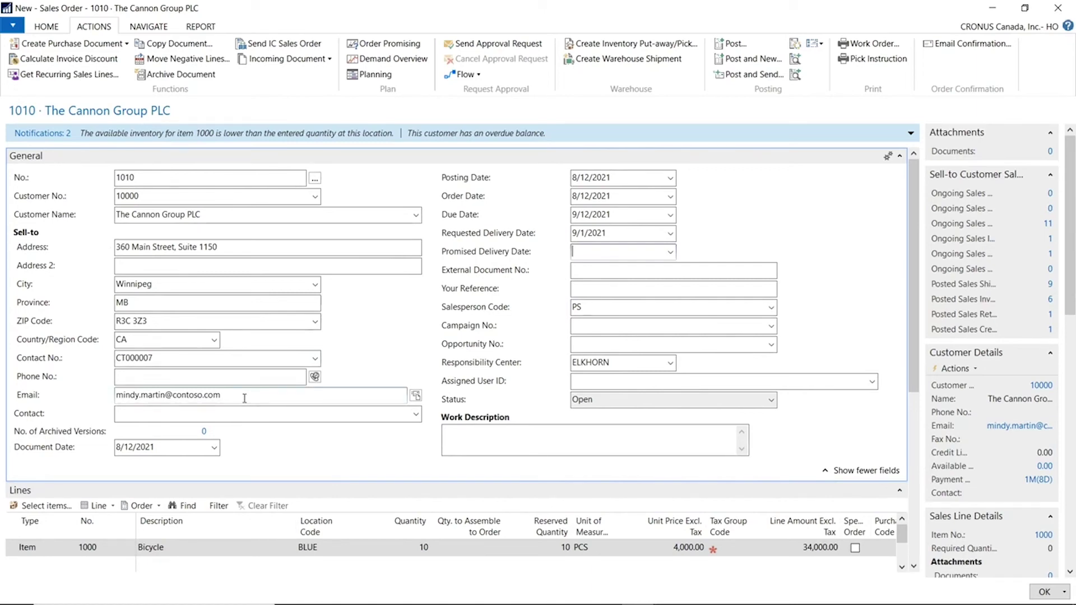
# Open the DEFAULT planning worksheet and examine the planning lines for items 1000 (Bicycle) and 1100 (Front Wheel)
pyautogui.click(993, 7)
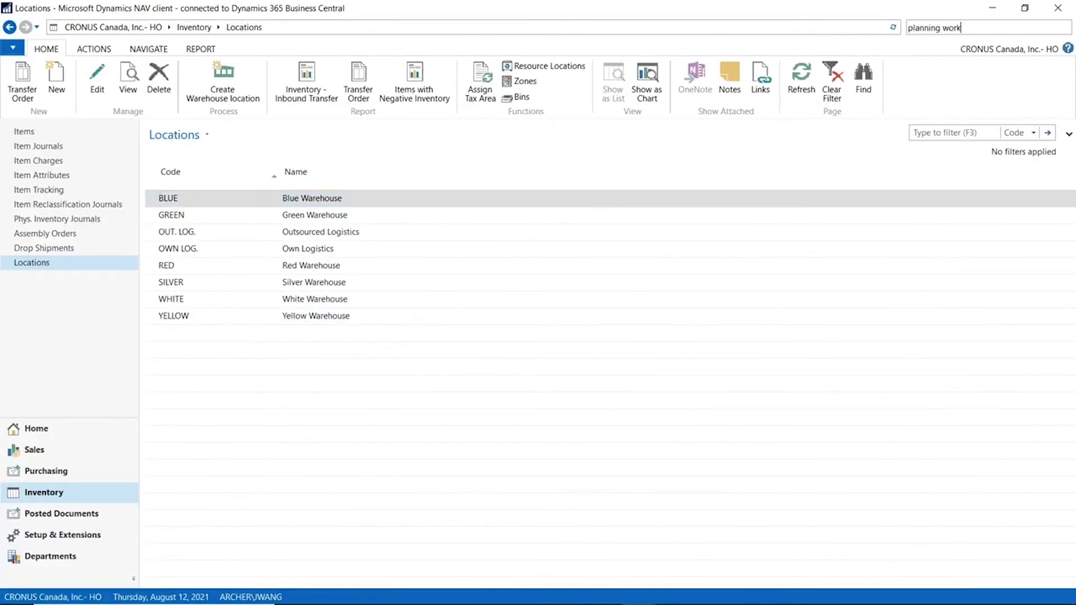
pyautogui.click(849, 44)
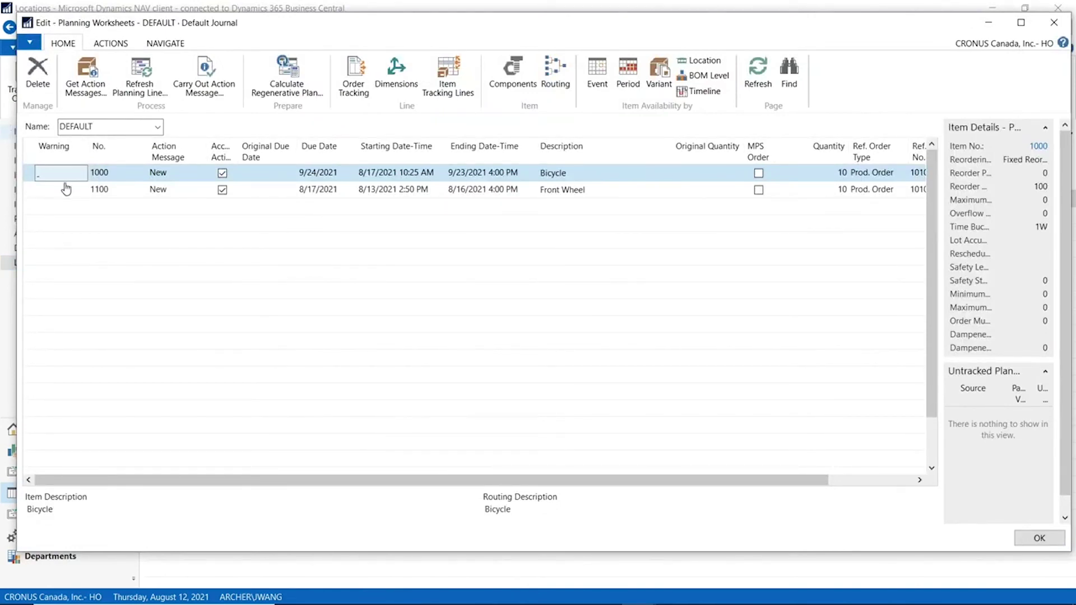
pyautogui.moveTo(771, 481); pyautogui.dragTo(380, 481)
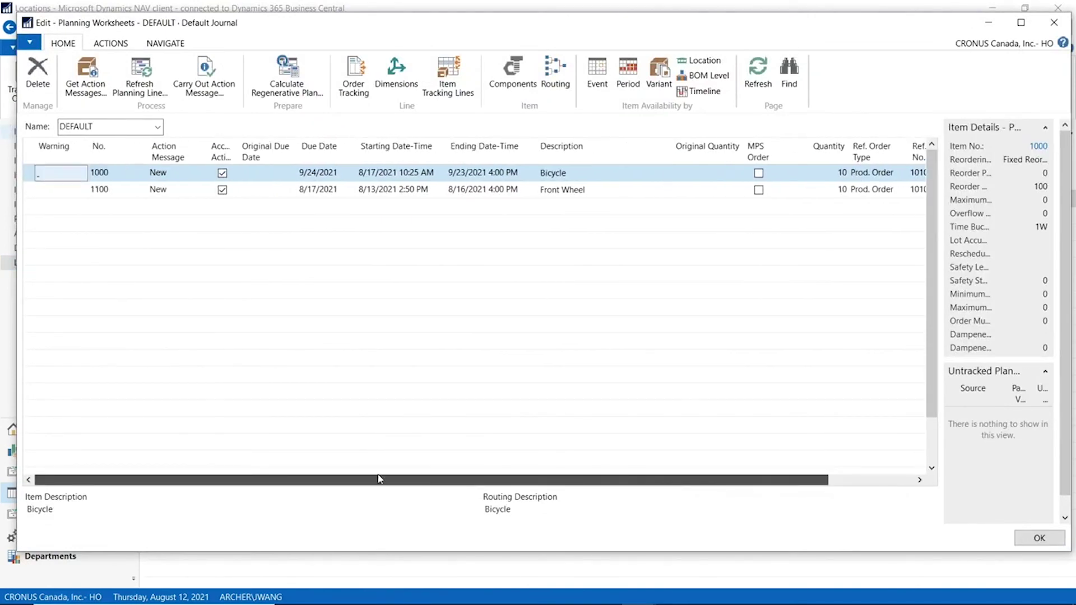
pyautogui.click(129, 196)
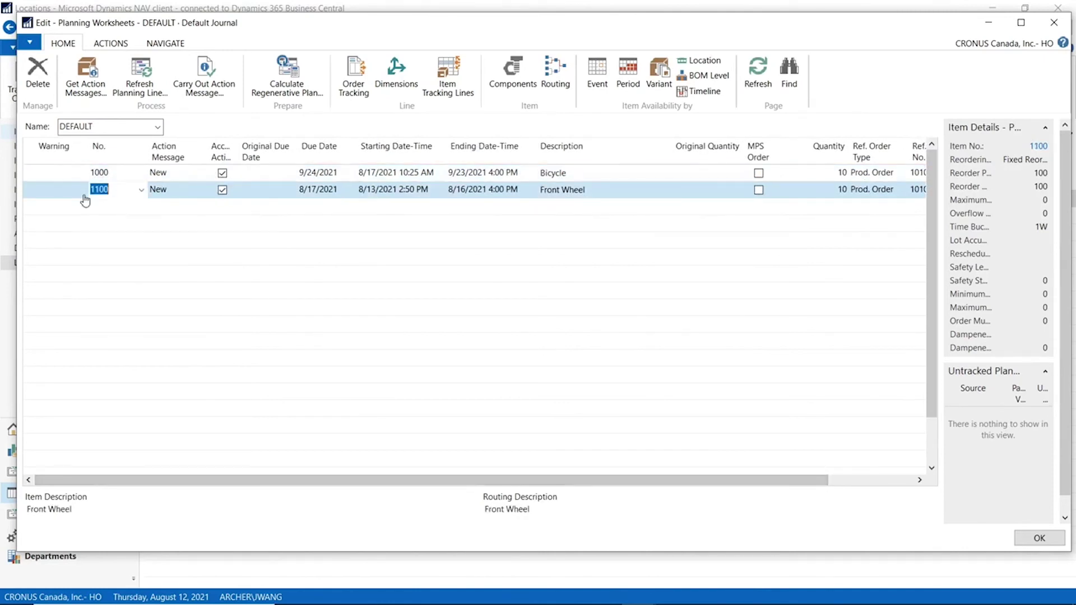
pyautogui.click(106, 179)
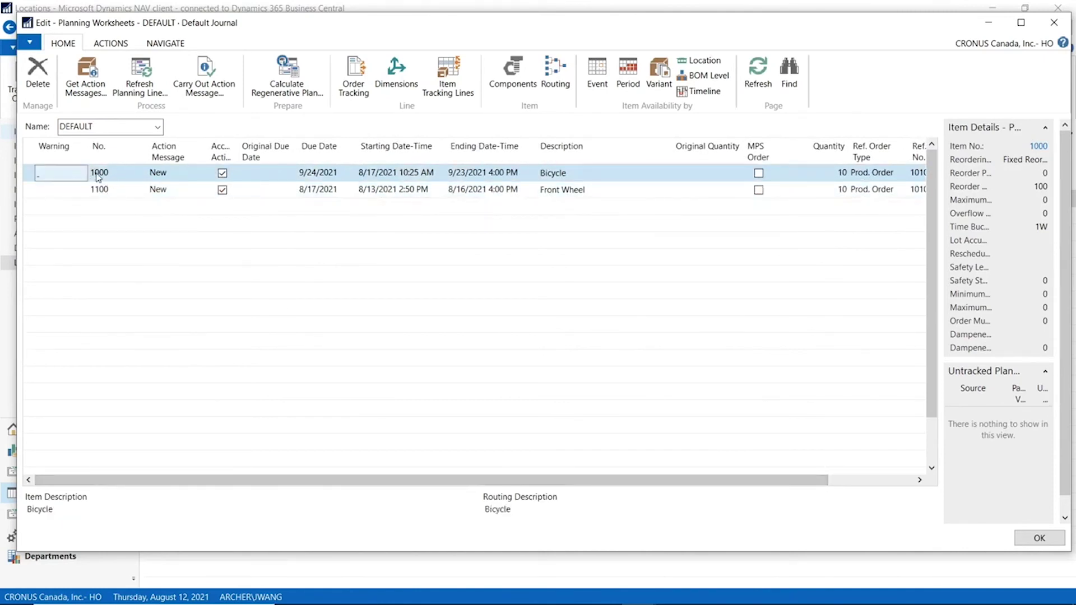
pyautogui.click(111, 191)
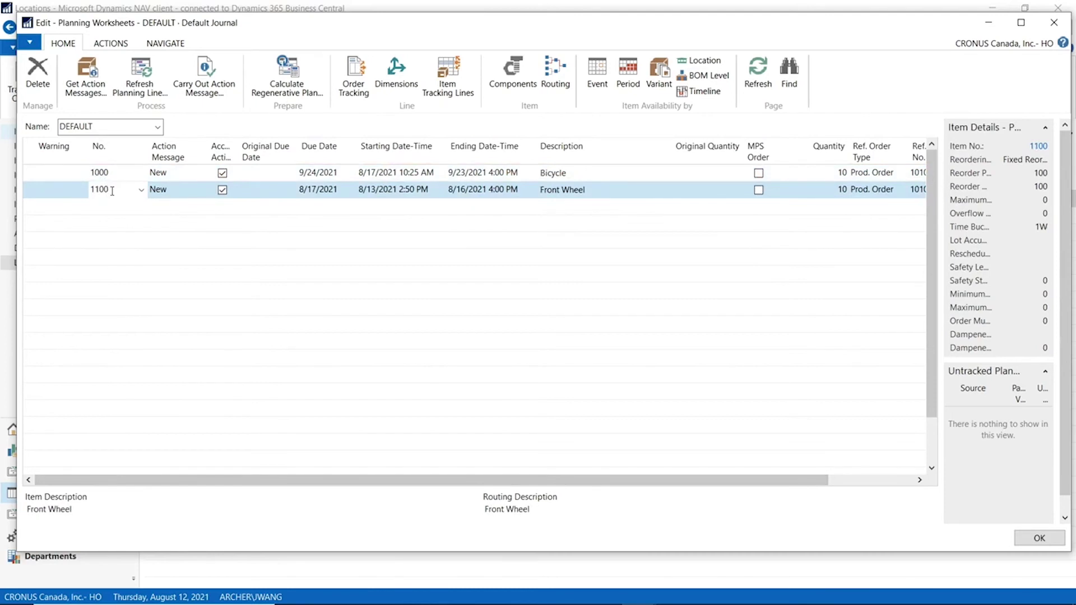
# Delete the Bicycle and Front Wheel planning lines, close the worksheet and return to the new Cannon Group sales order
pyautogui.doubleClick(112, 191)
pyautogui.keyDown('shift'); pyautogui.click(40, 175); pyautogui.keyUp('shift')
pyautogui.click(38, 79)
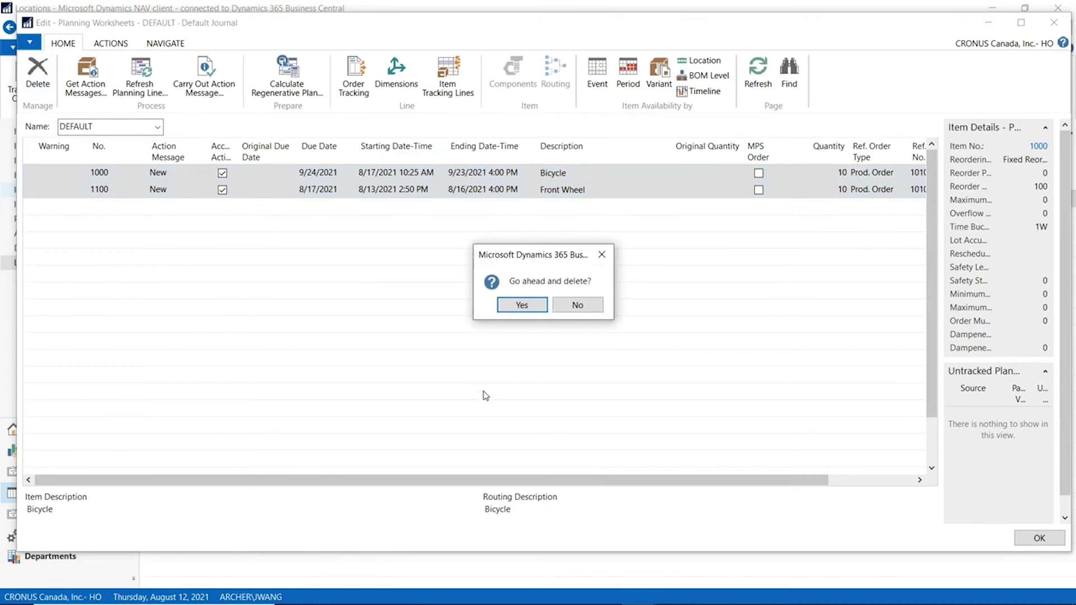
pyautogui.click(521, 307)
pyautogui.click(1037, 538)
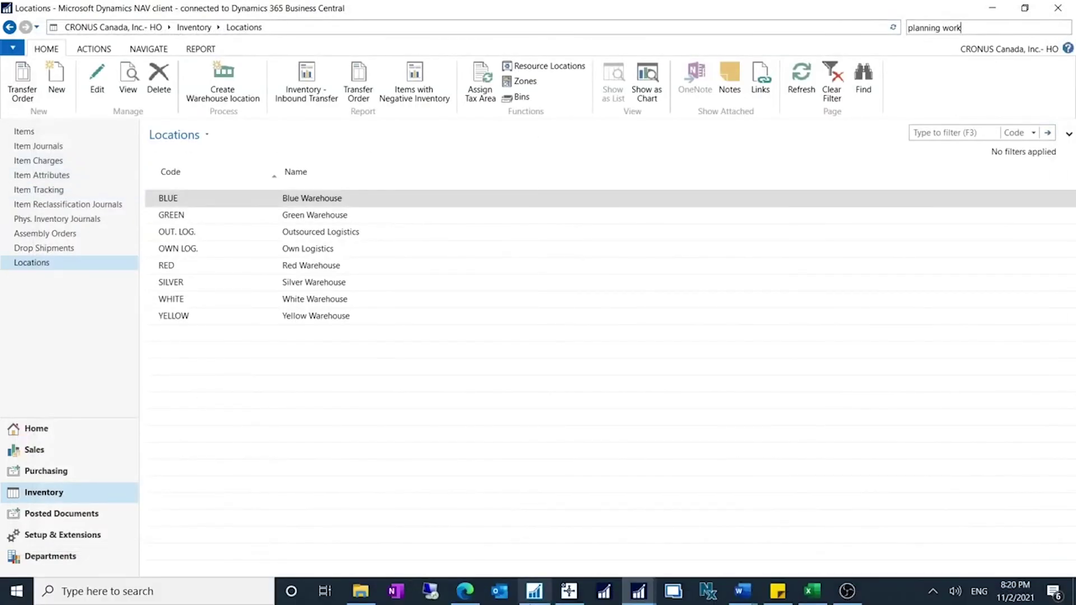
pyautogui.moveTo(639, 592)
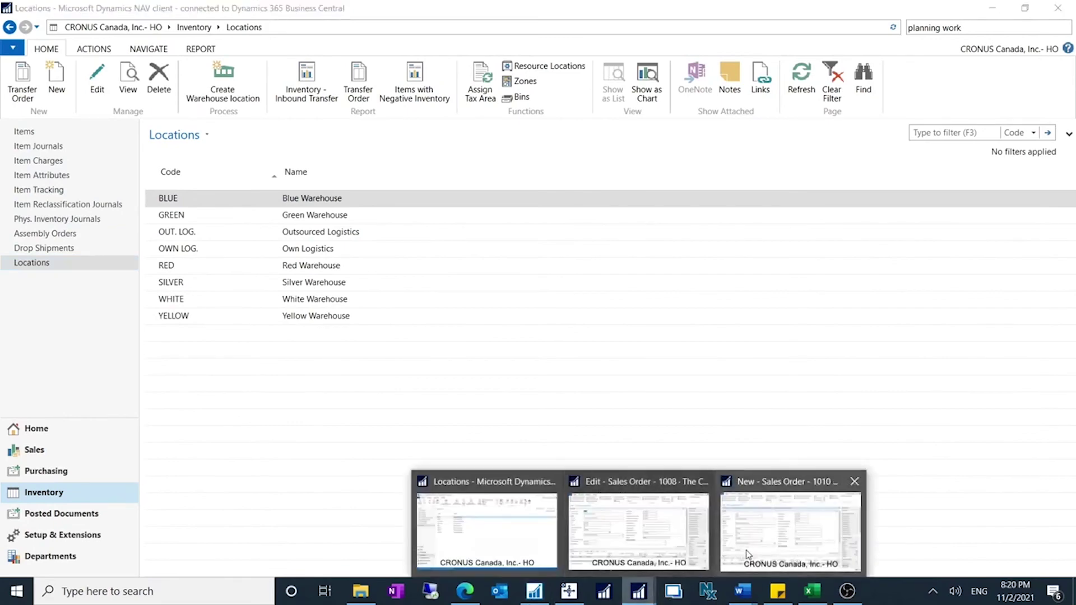
pyautogui.click(768, 556)
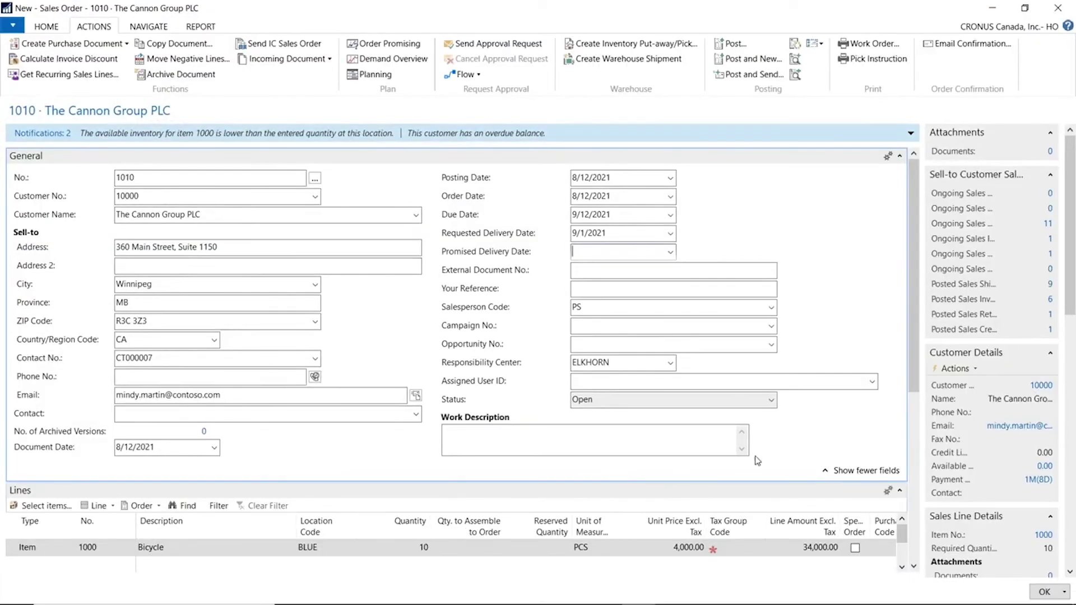
# From the sales line's Bicycle item card, open its production BOM P00010 for editing
pyautogui.click(1044, 536)
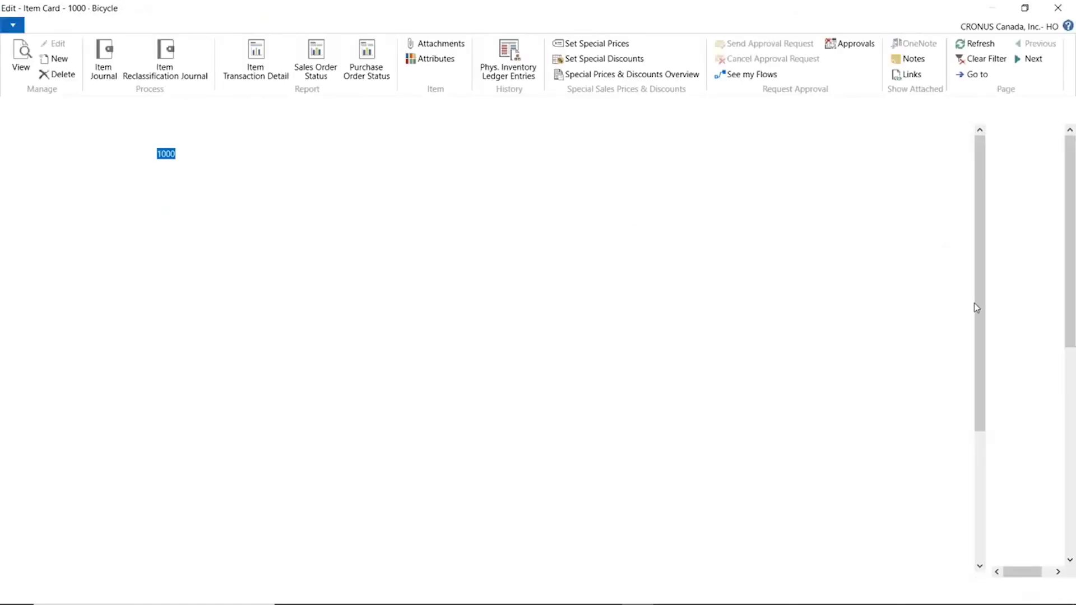
pyautogui.scroll(-3, 978, 310)
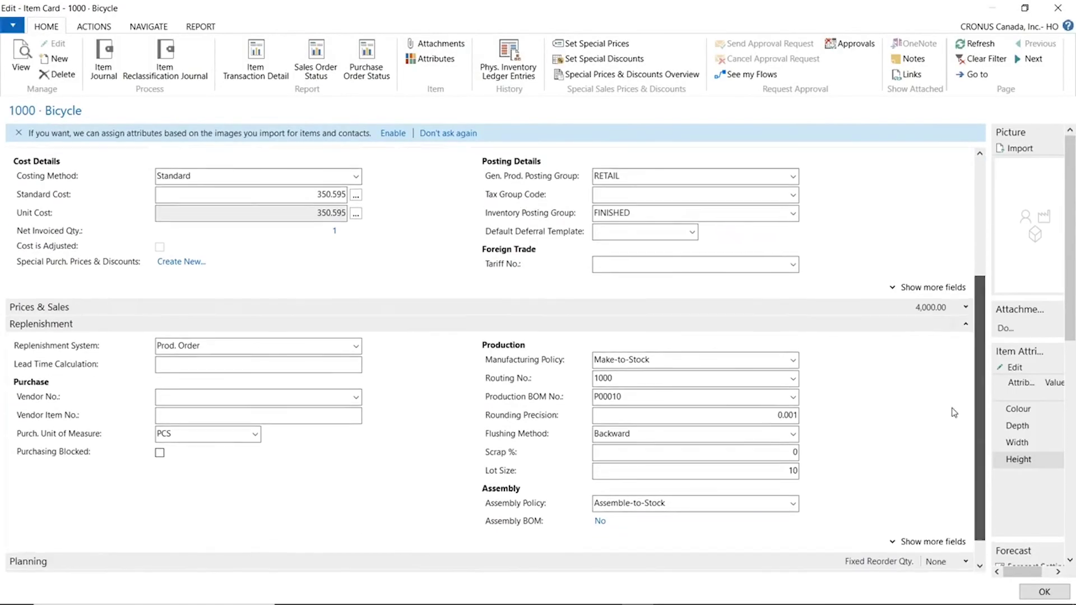
pyautogui.click(794, 396)
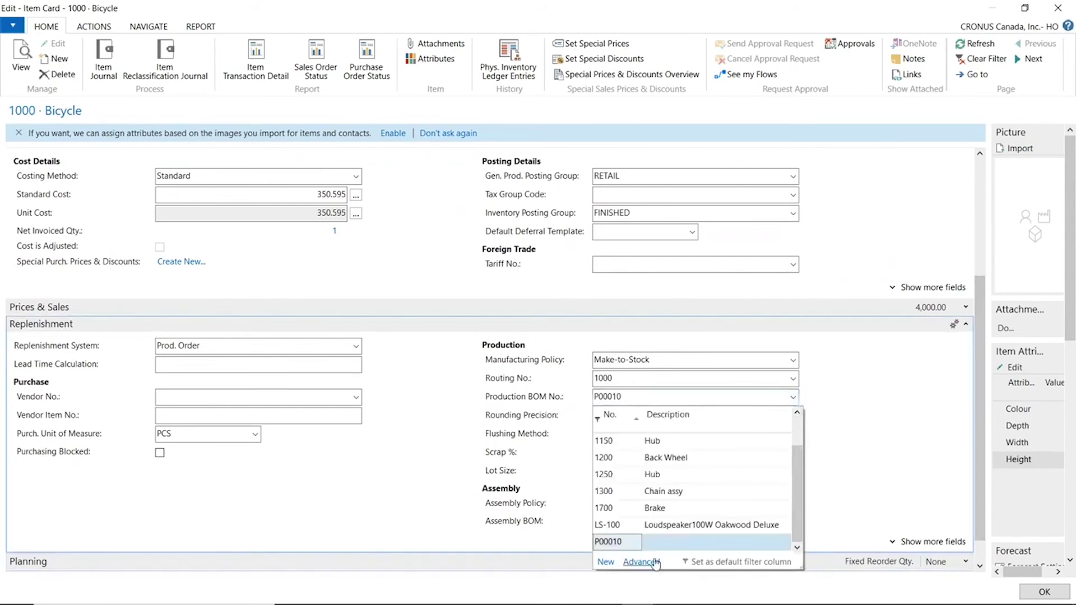
pyautogui.click(641, 562)
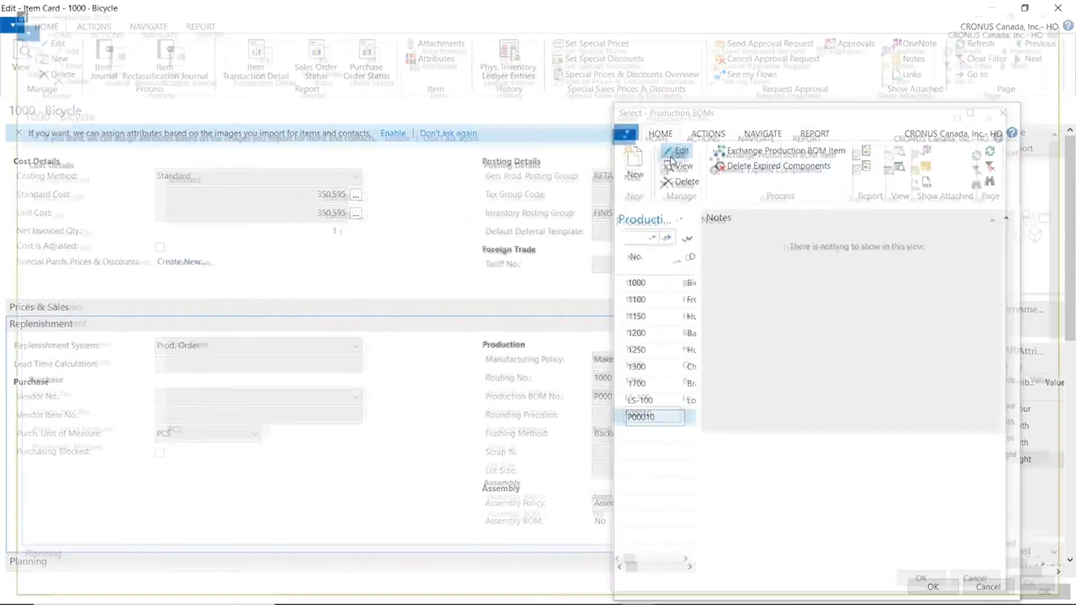
pyautogui.click(677, 153)
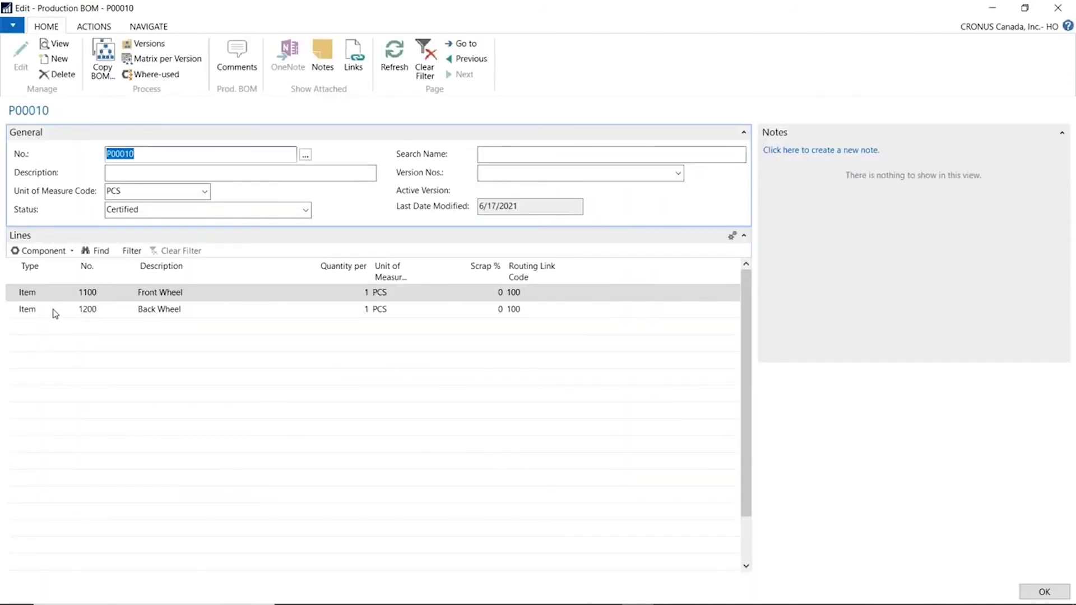
# Open the item card of the Back Wheel component (1200) from its production BOM line
pyautogui.click(53, 310)
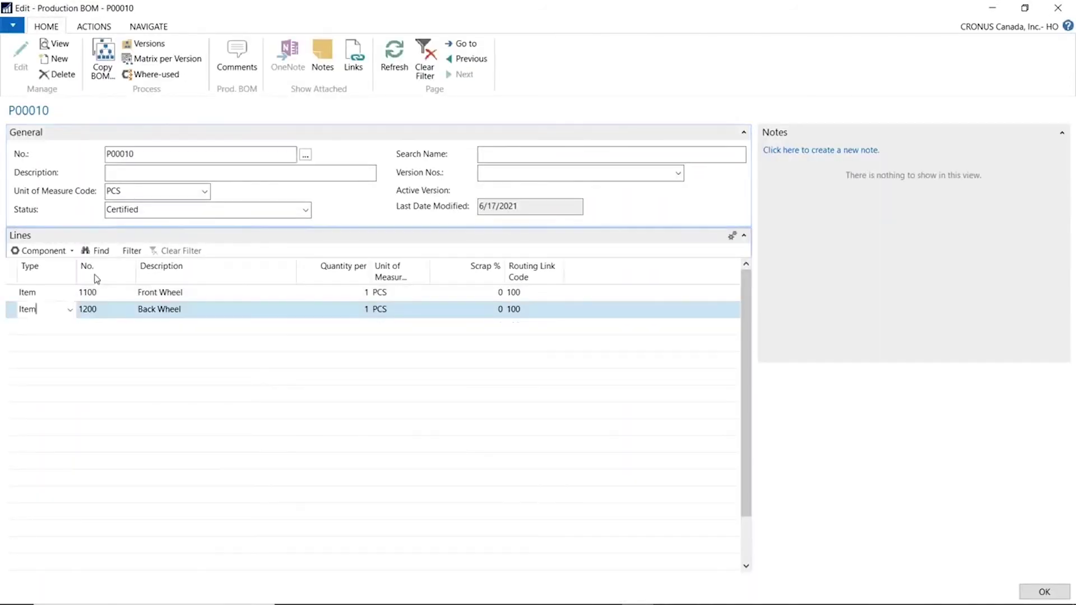
pyautogui.click(104, 316)
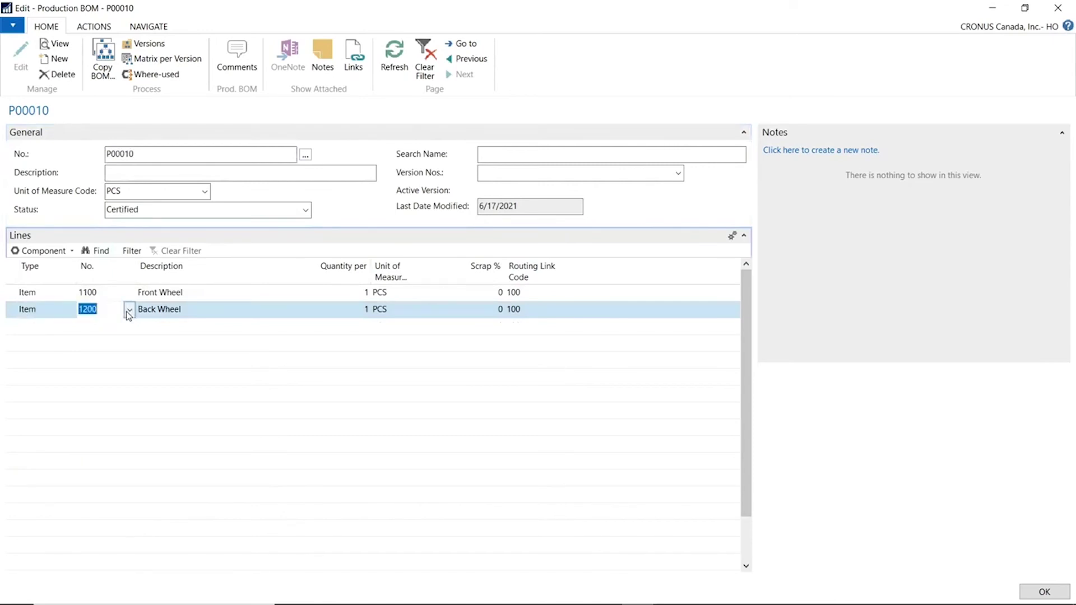
pyautogui.click(129, 311)
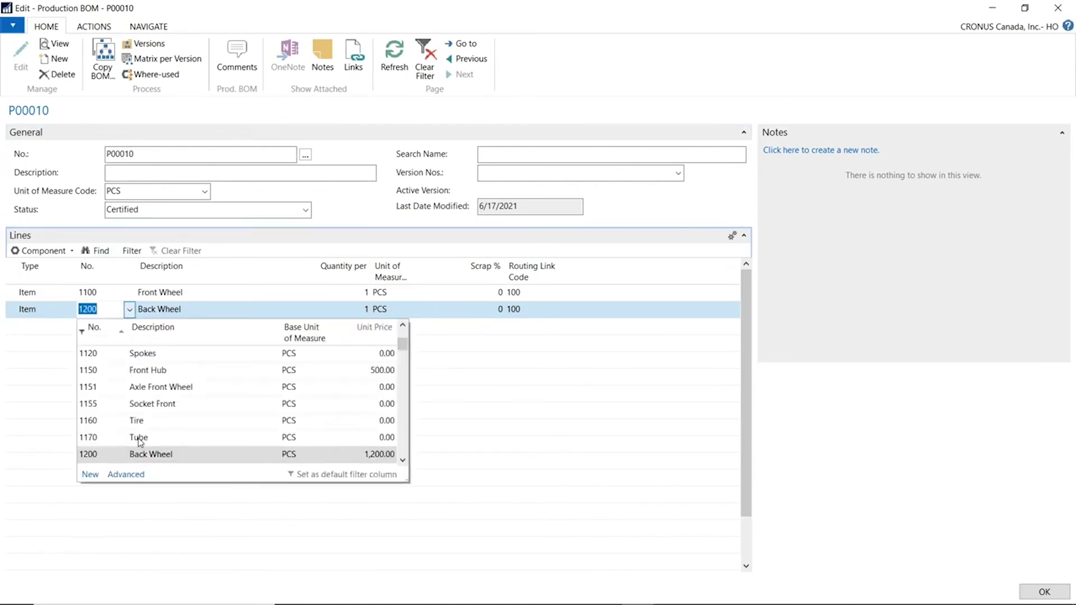
pyautogui.click(127, 476)
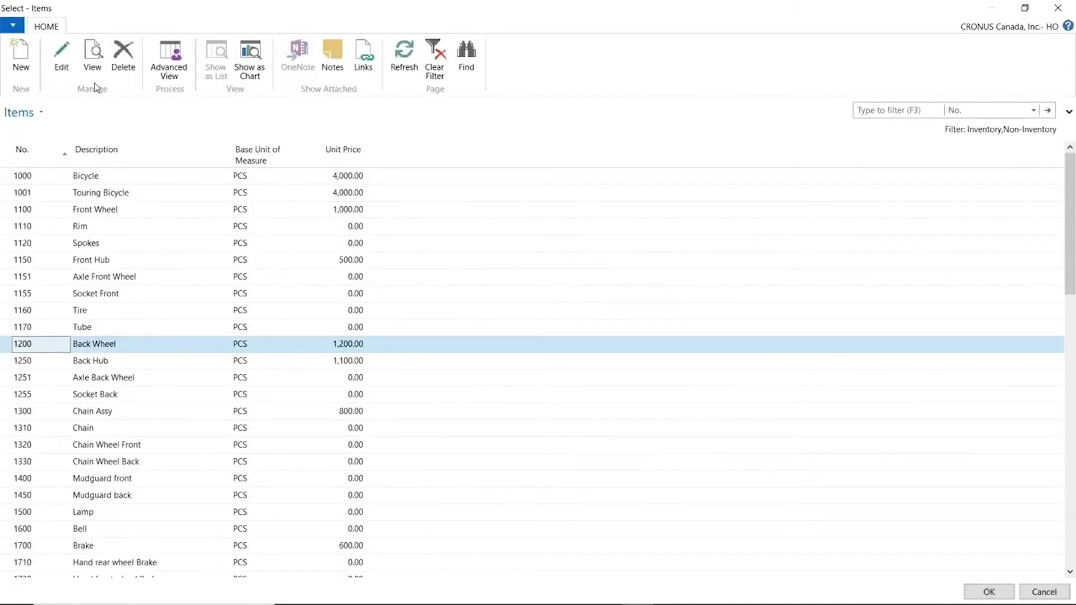
pyautogui.click(62, 62)
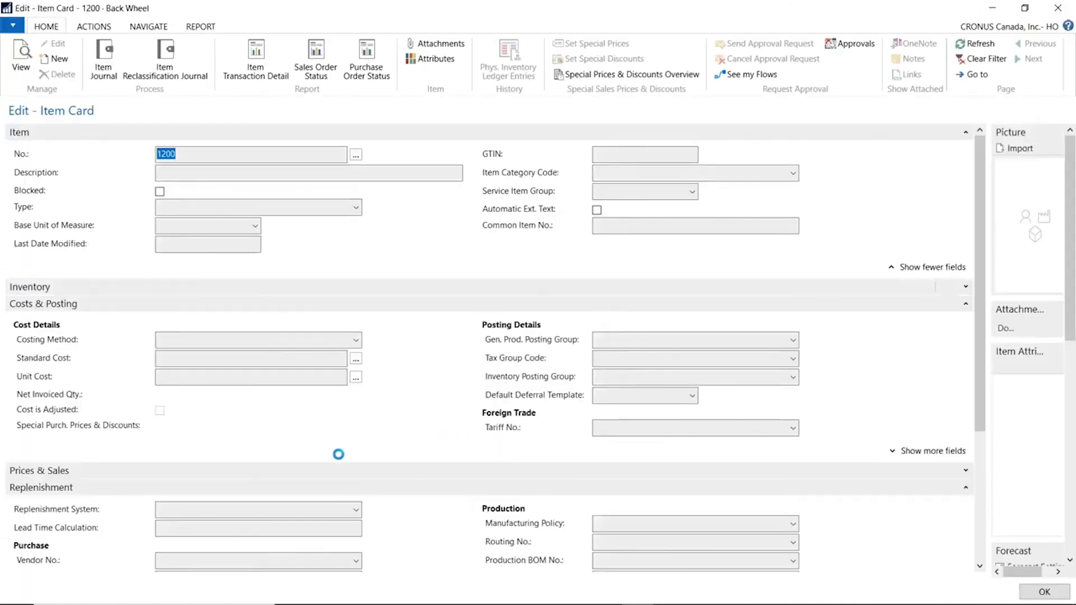
# Mark the Back Wheel as Critical in its planning settings, then close its card and confirm item 1200 for the BOM line
pyautogui.scroll(-3, 366, 469)
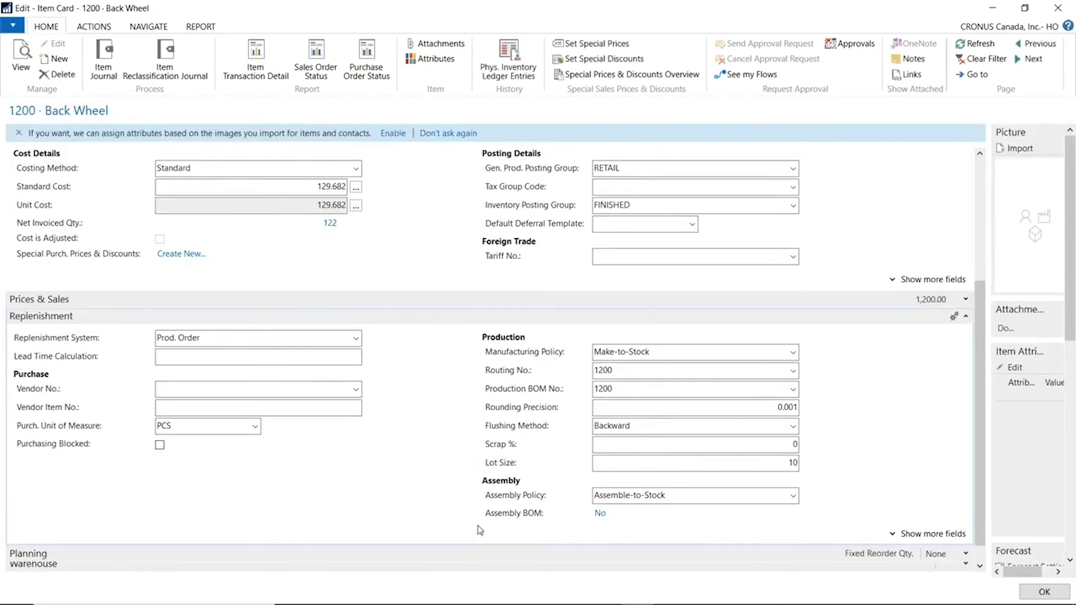
pyautogui.click(967, 555)
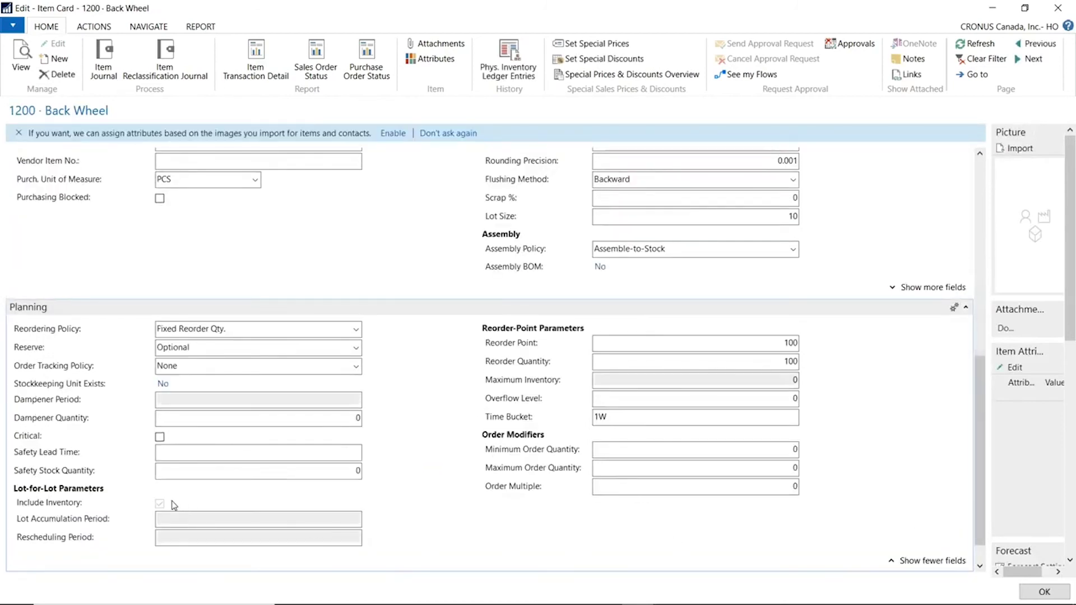
pyautogui.click(160, 438)
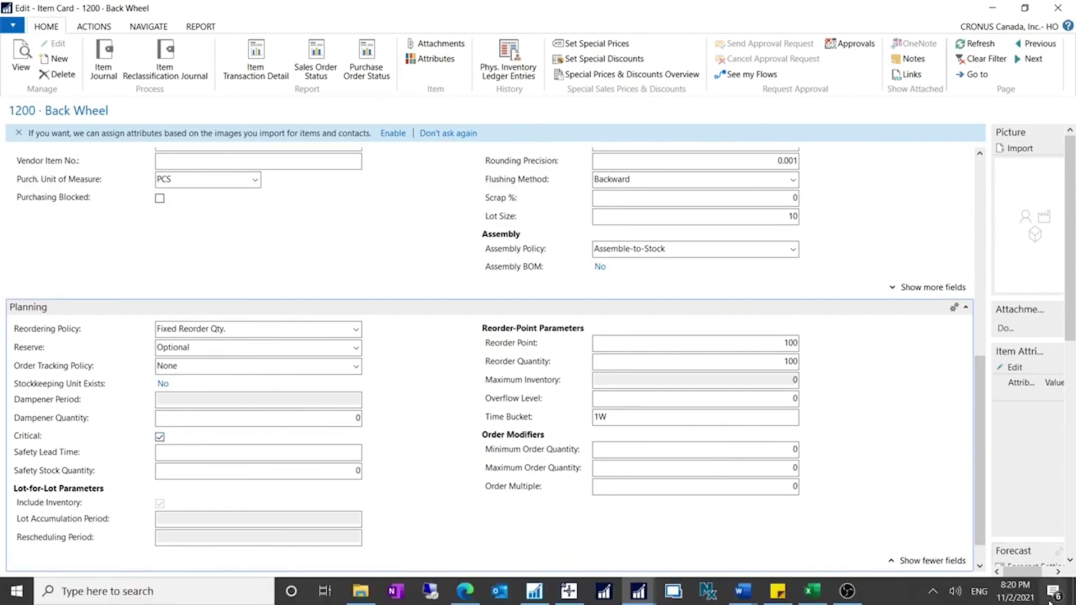
pyautogui.click(1031, 594)
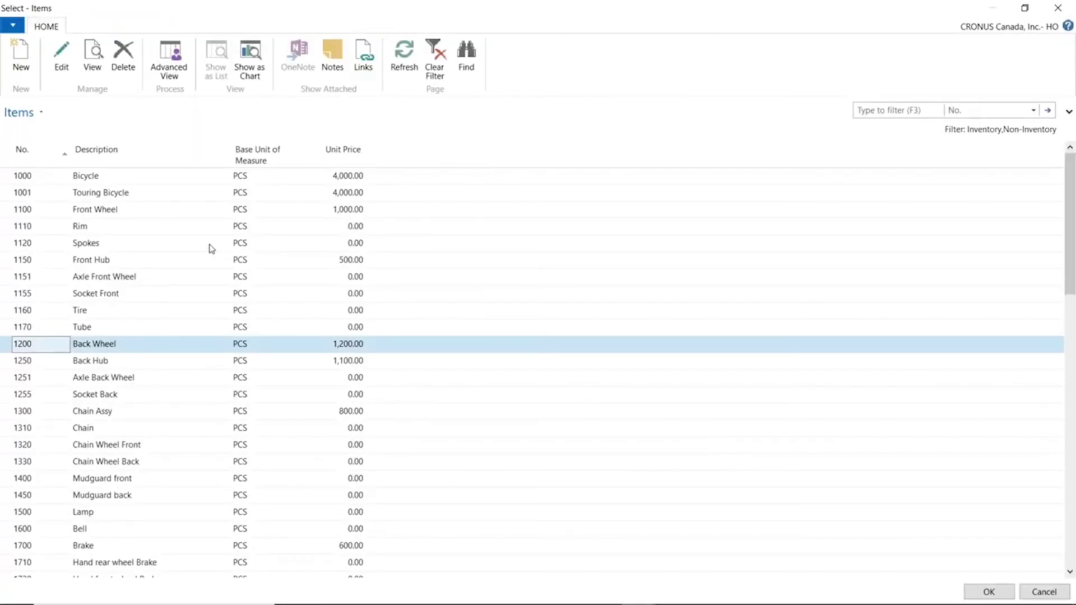
pyautogui.click(989, 592)
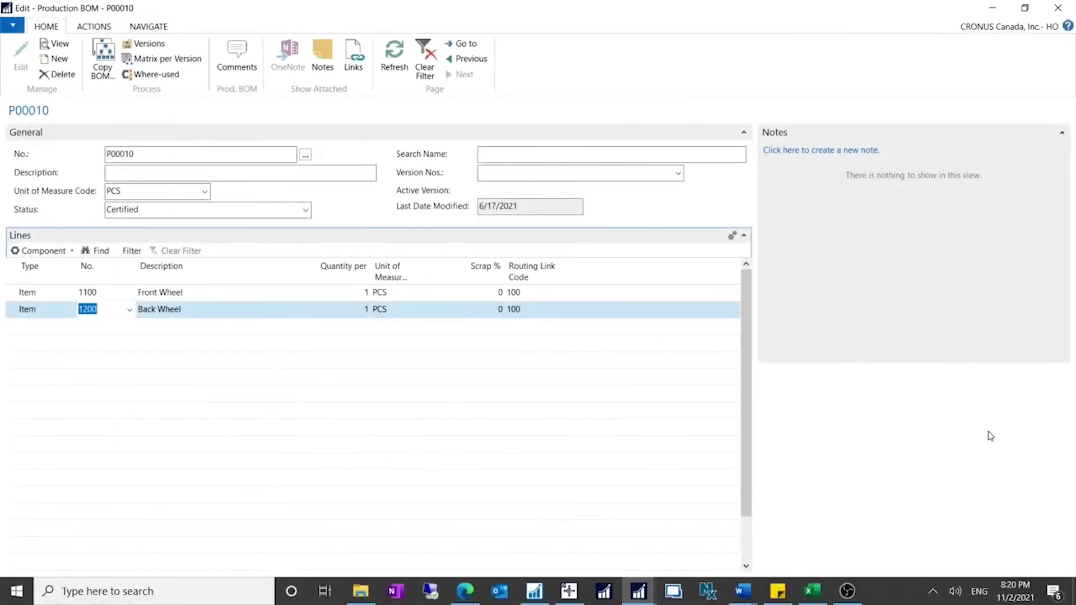
# Close the production BOM, keep P00010 on the Bicycle item card, and close the card and the new Cannon Group sales order
pyautogui.click(1043, 592)
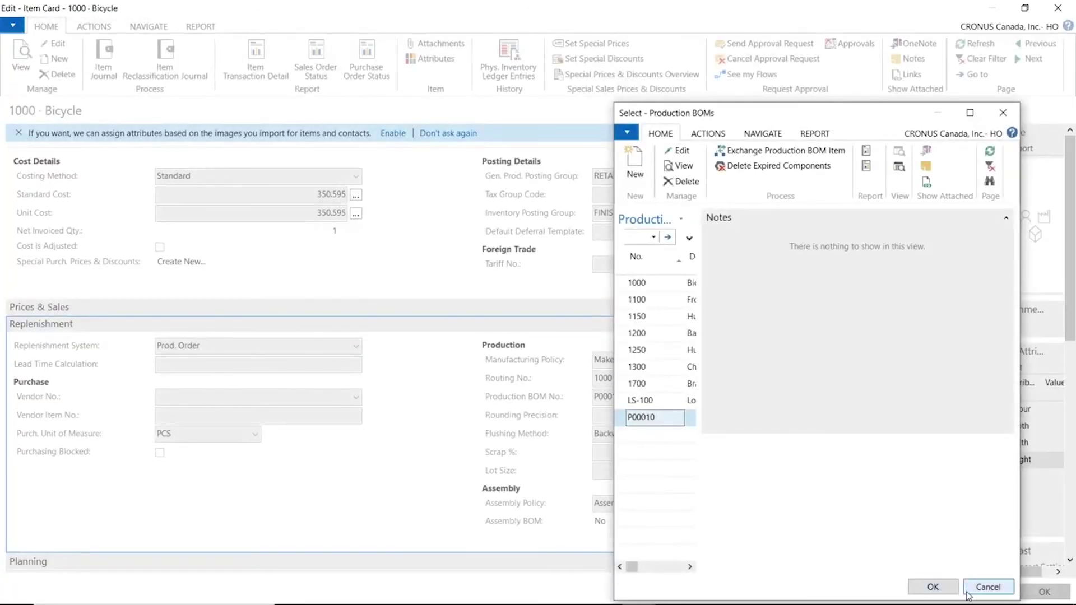
pyautogui.click(924, 587)
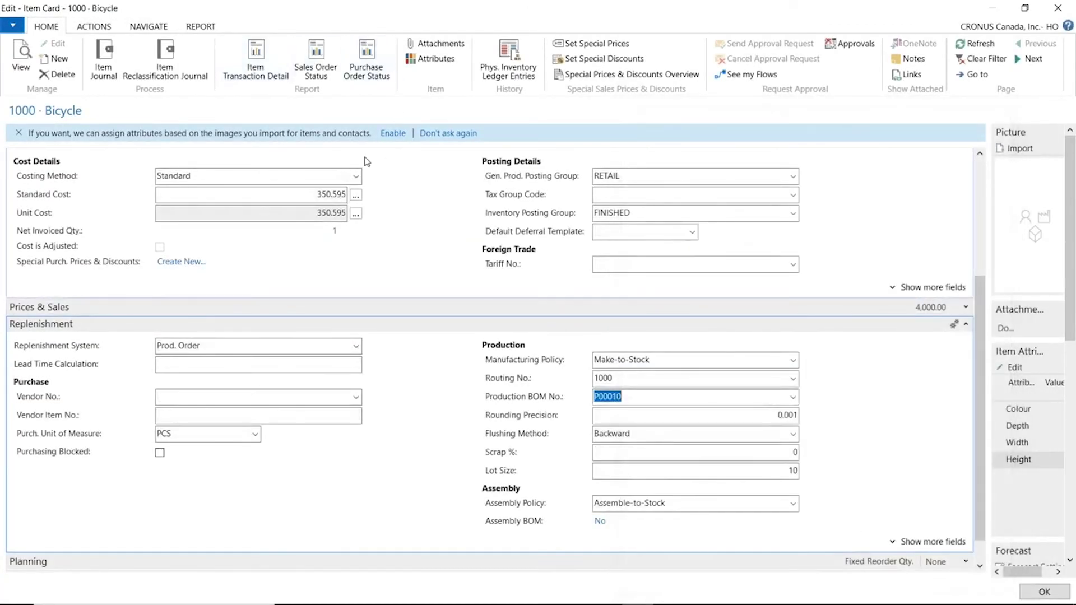
pyautogui.click(1044, 592)
pyautogui.moveTo(443, 279)
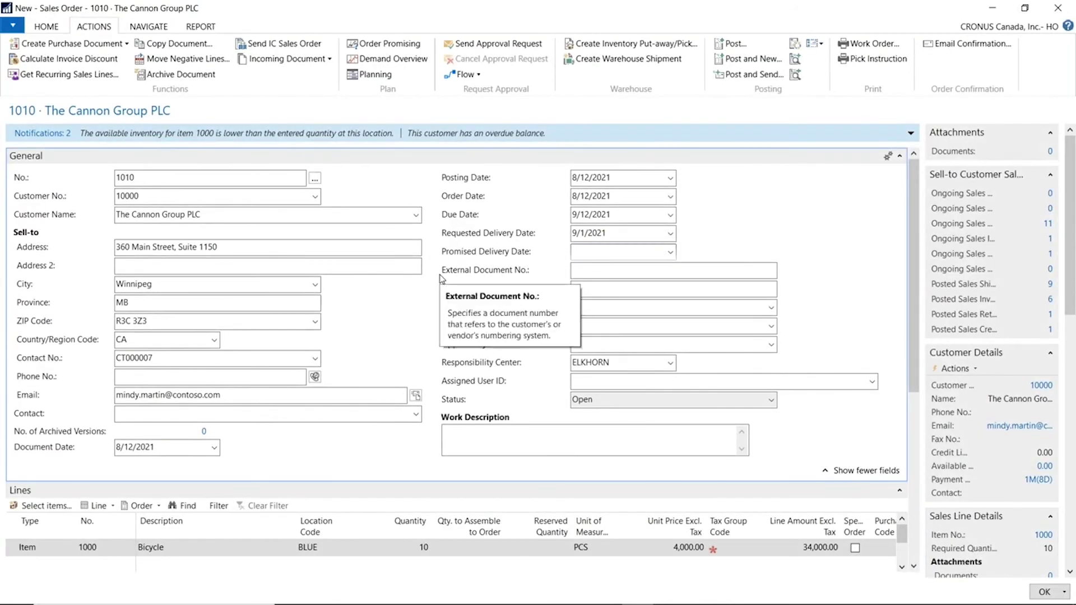
pyautogui.click(1046, 591)
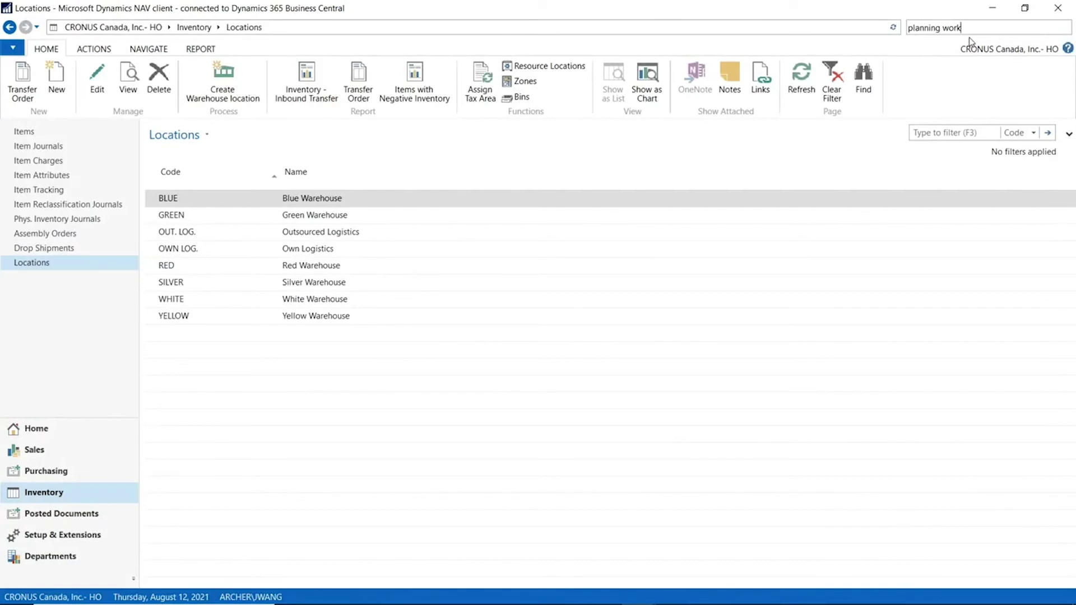
# Search for the planning worksheets, check the DEFAULT worksheet for remaining planning lines and close it
pyautogui.write('planning workshe')
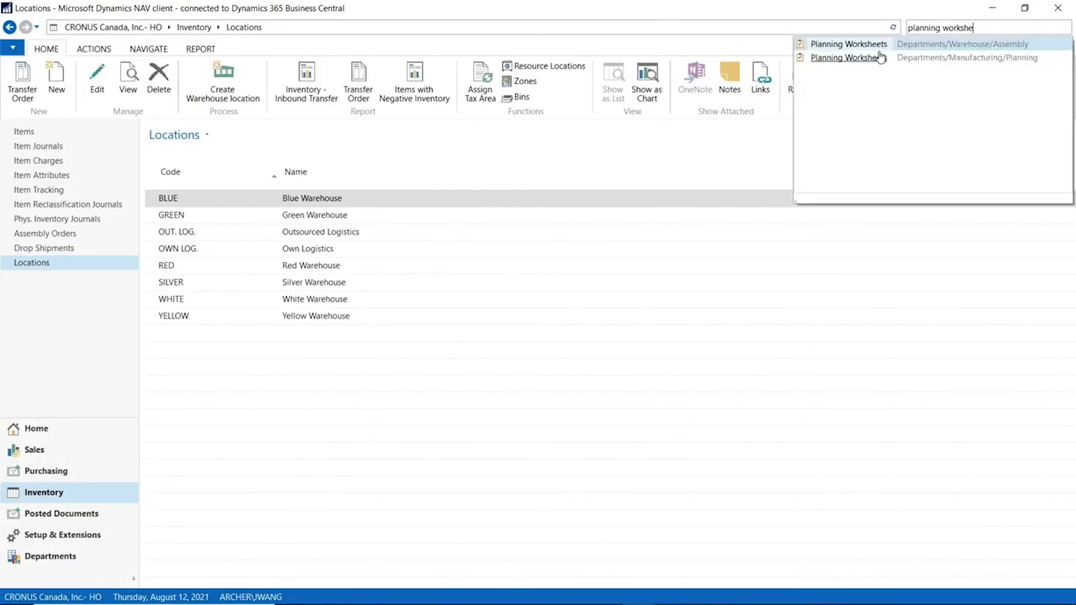
pyautogui.click(805, 60)
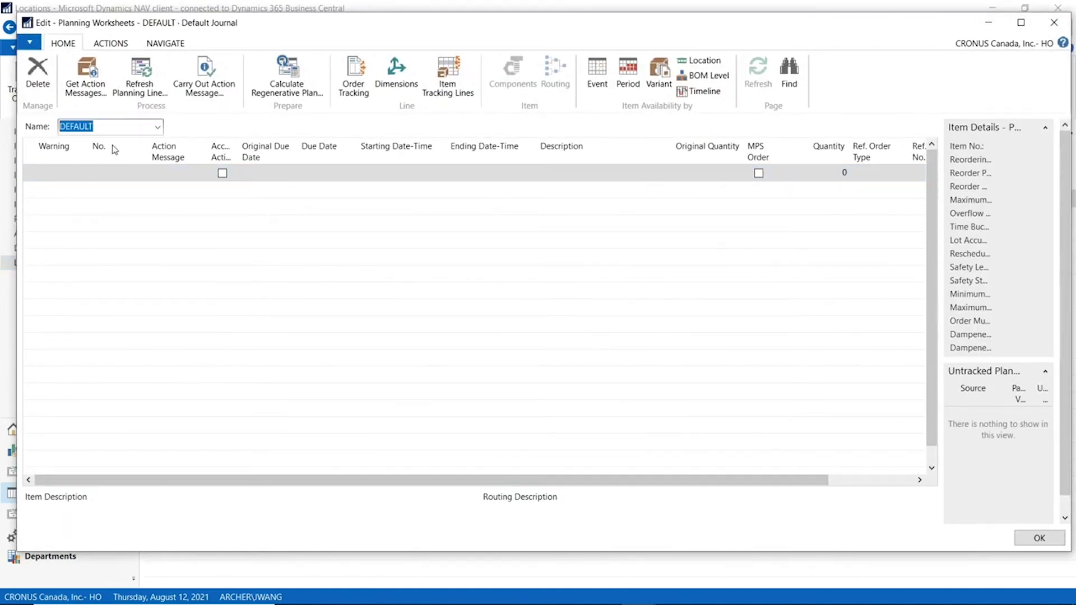
pyautogui.click(1055, 22)
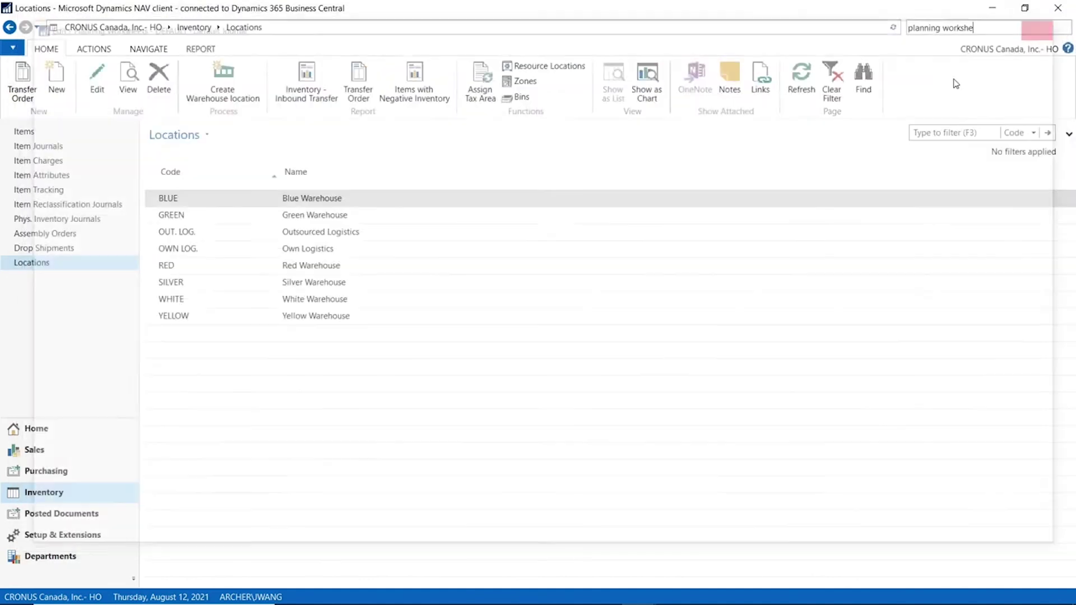
# Switch to the earlier Cannon Group sales order, run Capable-to-Promise for its Bicycle line and accept the result
pyautogui.click(639, 591)
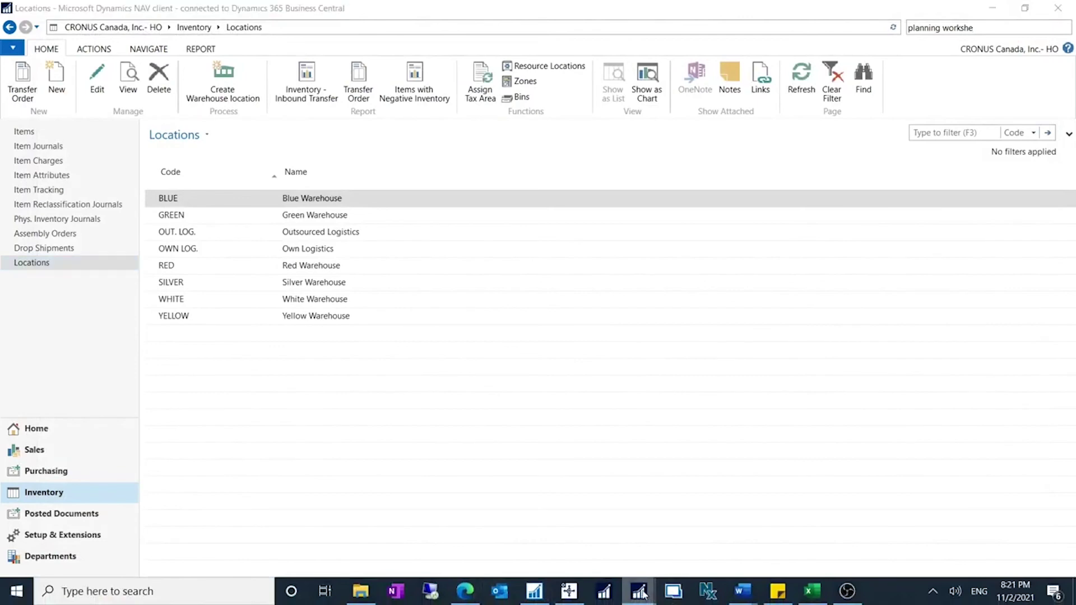
pyautogui.click(714, 551)
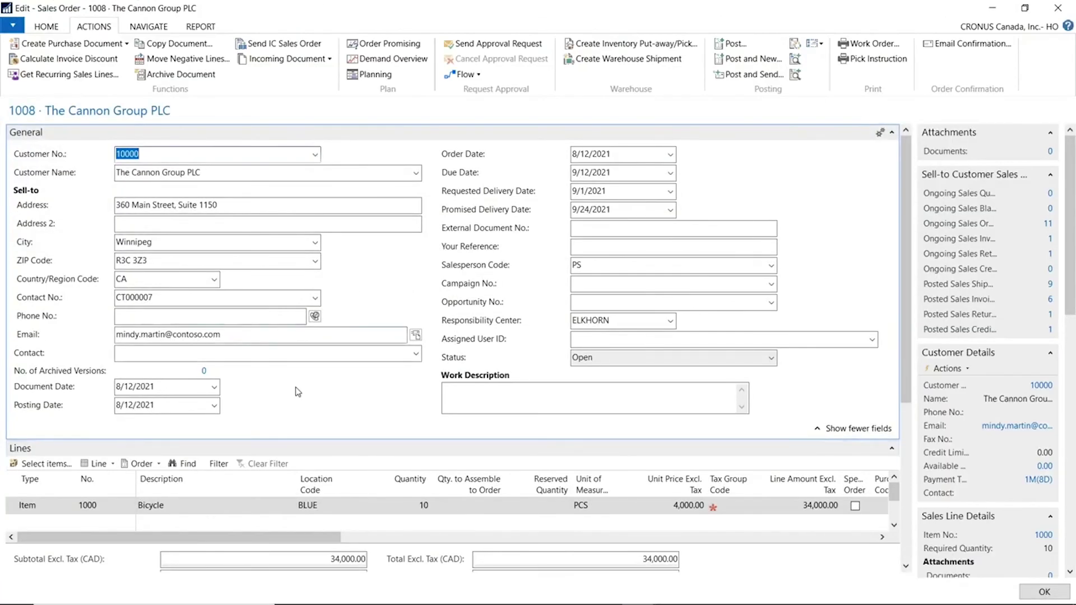
pyautogui.click(383, 44)
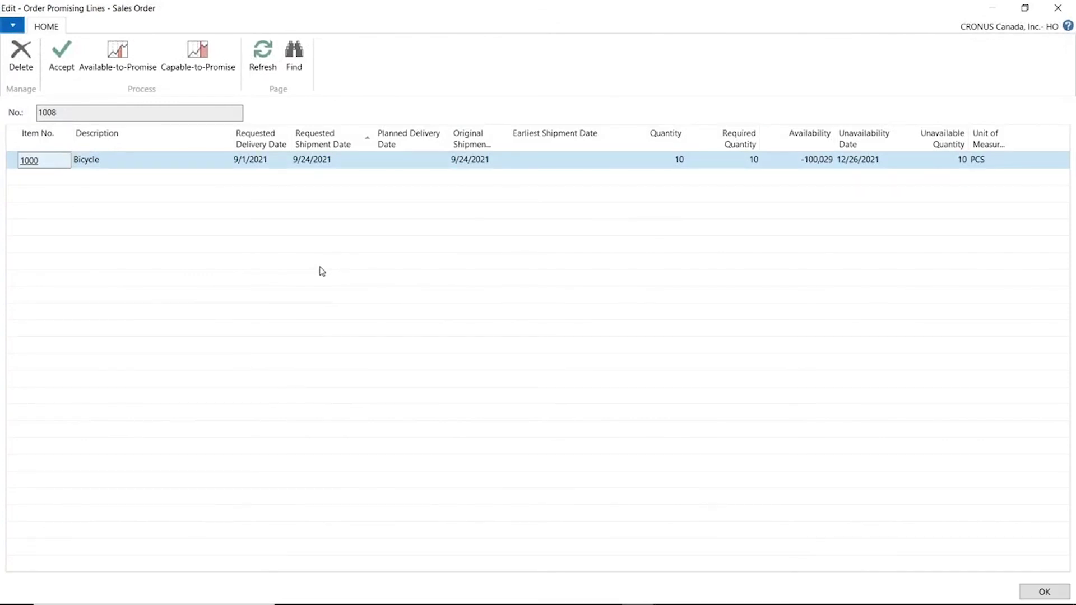
pyautogui.click(191, 63)
pyautogui.click(61, 56)
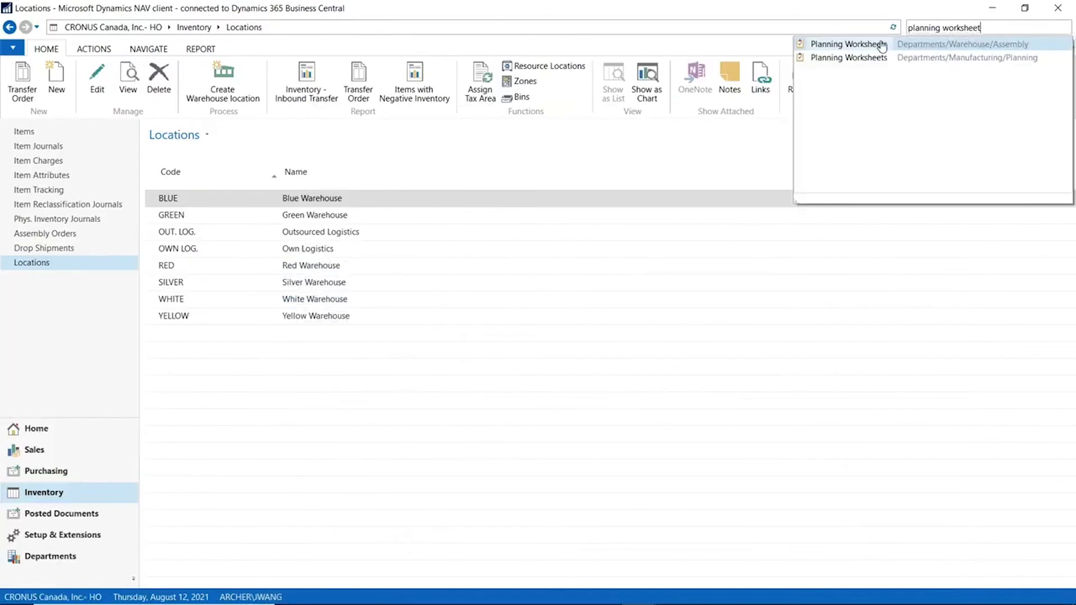
# Open the DEFAULT planning worksheet, compare the planning lines for items 1000, 1100 and 1200, and maximize the window
pyautogui.press('Return')
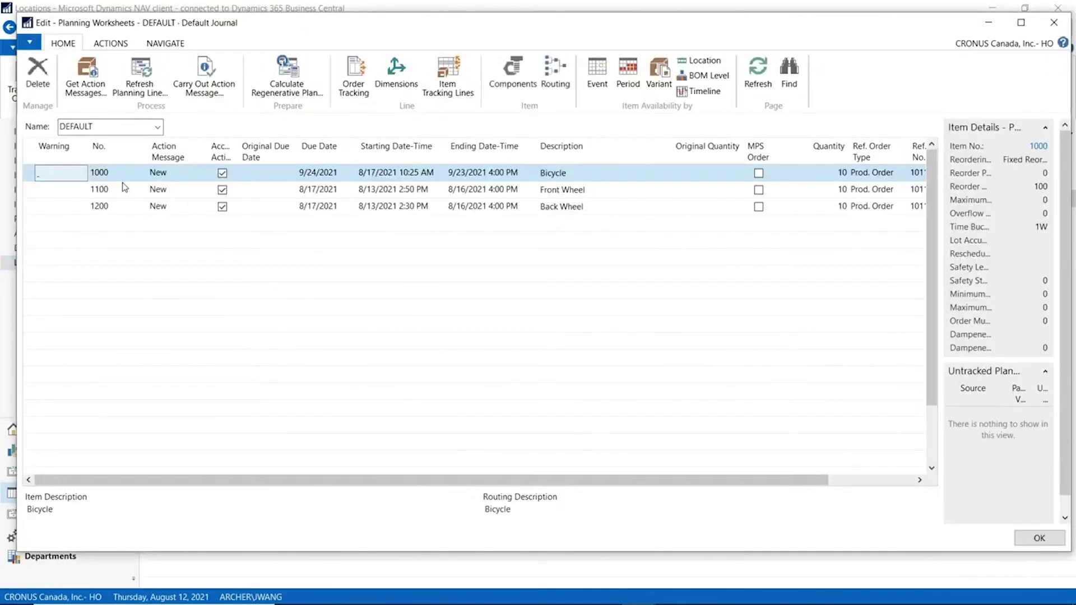
pyautogui.click(121, 196)
pyautogui.click(118, 206)
pyautogui.click(117, 175)
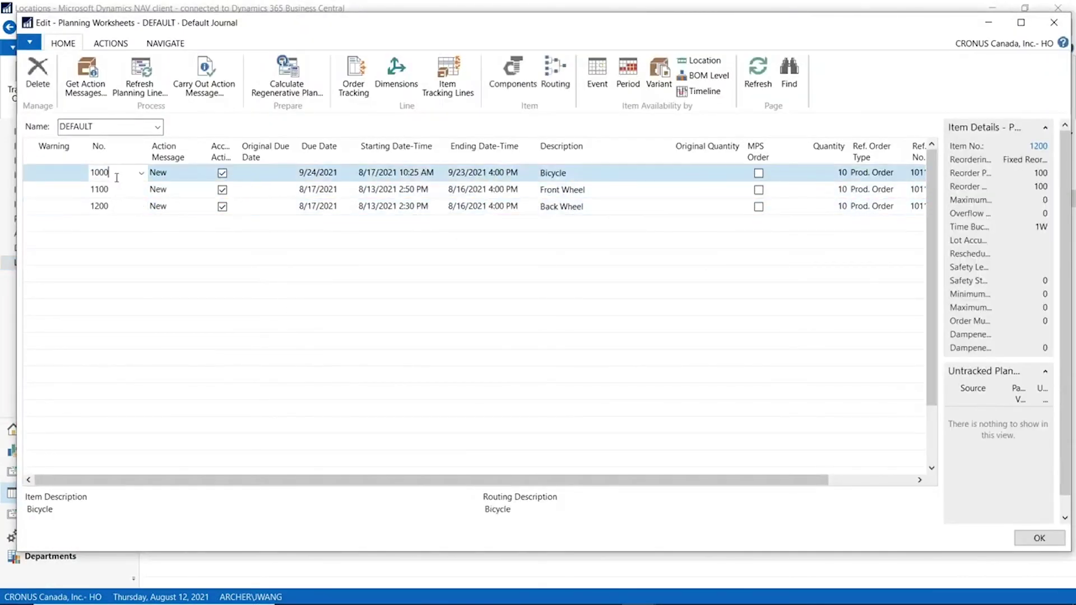
pyautogui.click(115, 193)
pyautogui.click(105, 207)
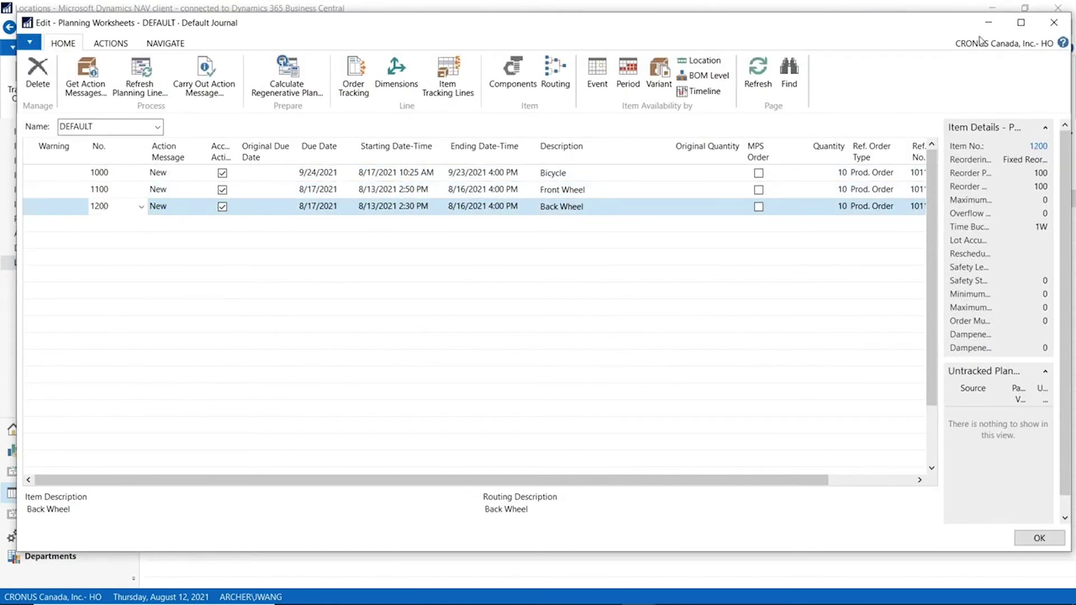
pyautogui.click(1022, 23)
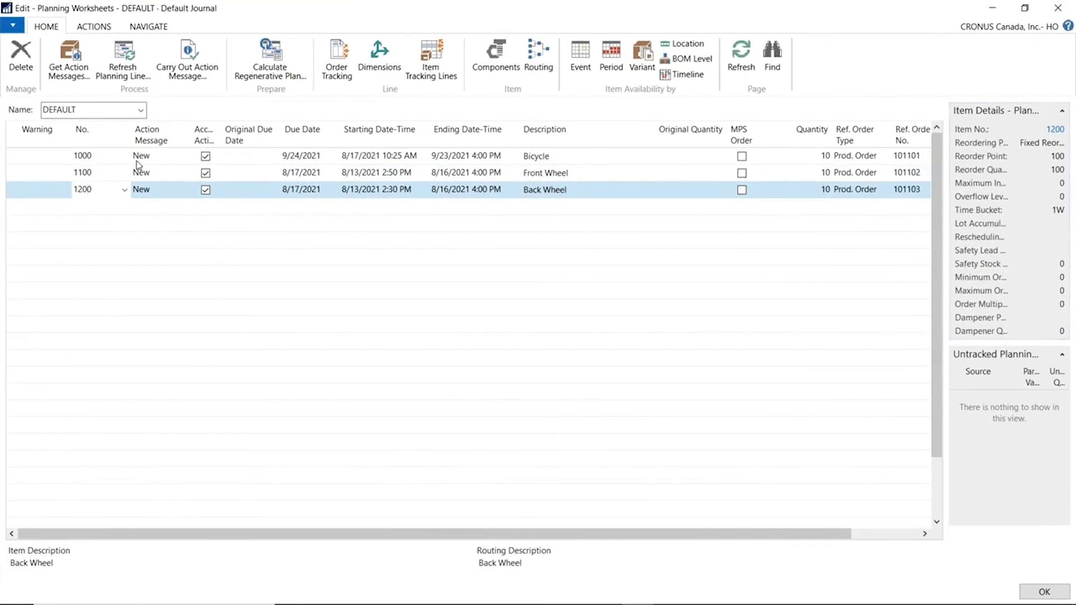
# Go through the Bicycle, Front Wheel and Back Wheel planning lines and check their reference order status
pyautogui.click(102, 161)
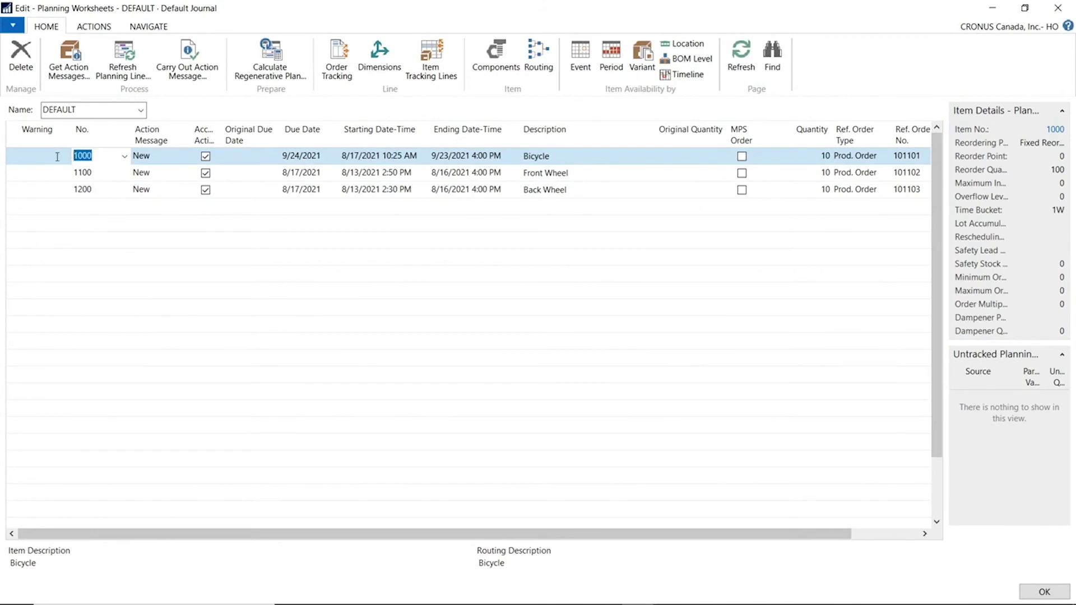
pyautogui.click(95, 176)
pyautogui.click(99, 191)
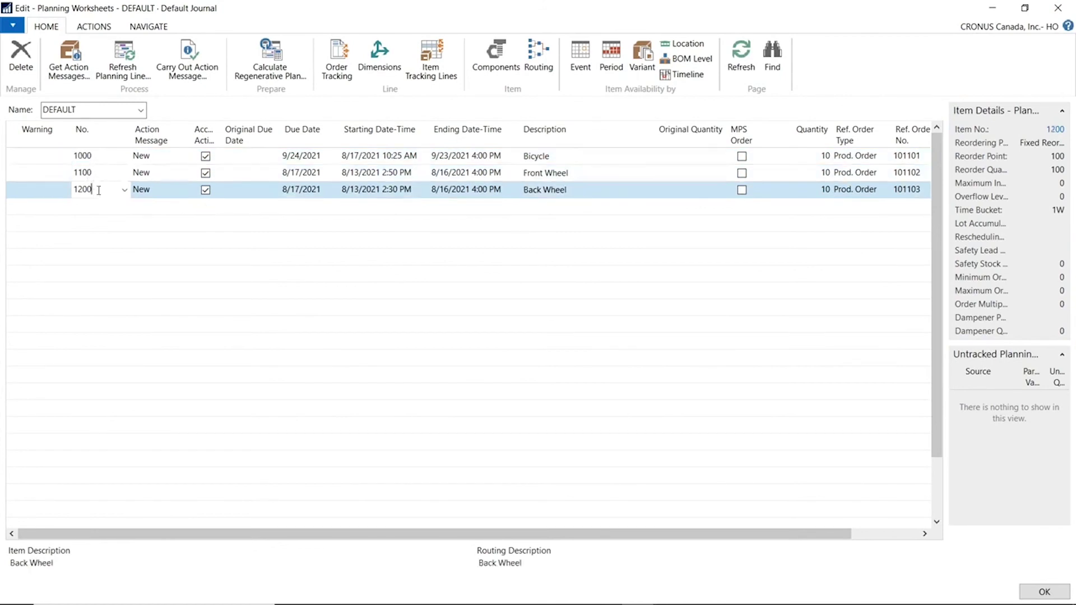
pyautogui.click(94, 176)
pyautogui.click(97, 188)
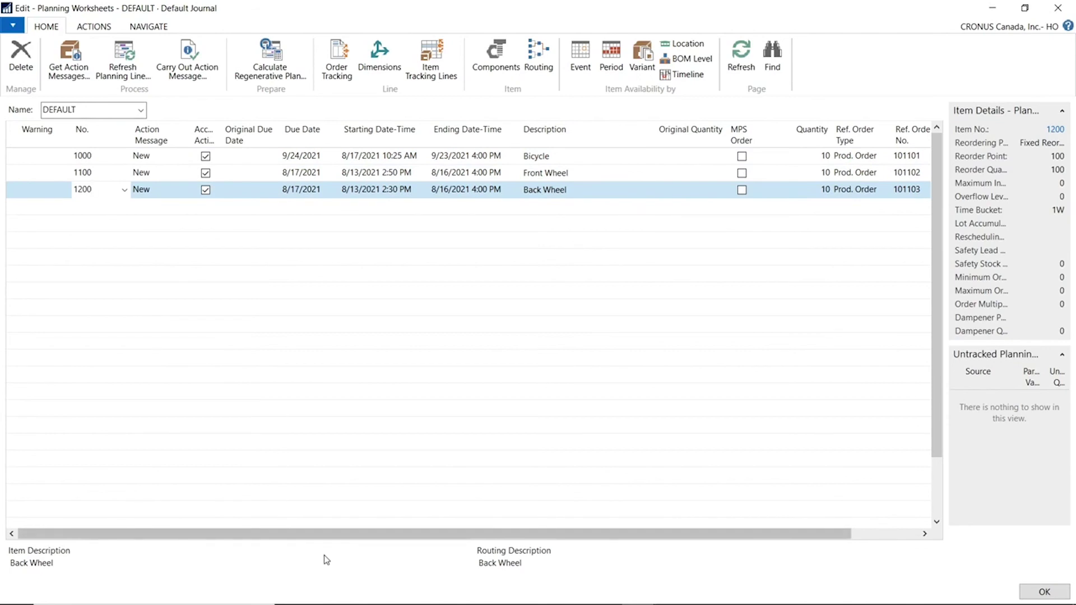
pyautogui.moveTo(314, 541); pyautogui.dragTo(445, 539)
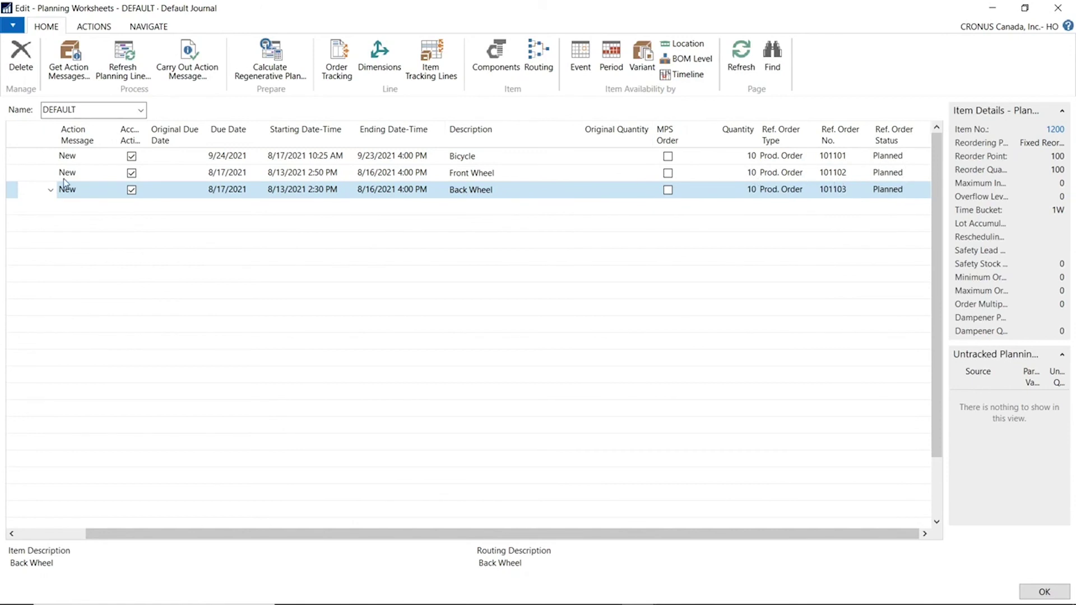
pyautogui.click(898, 193)
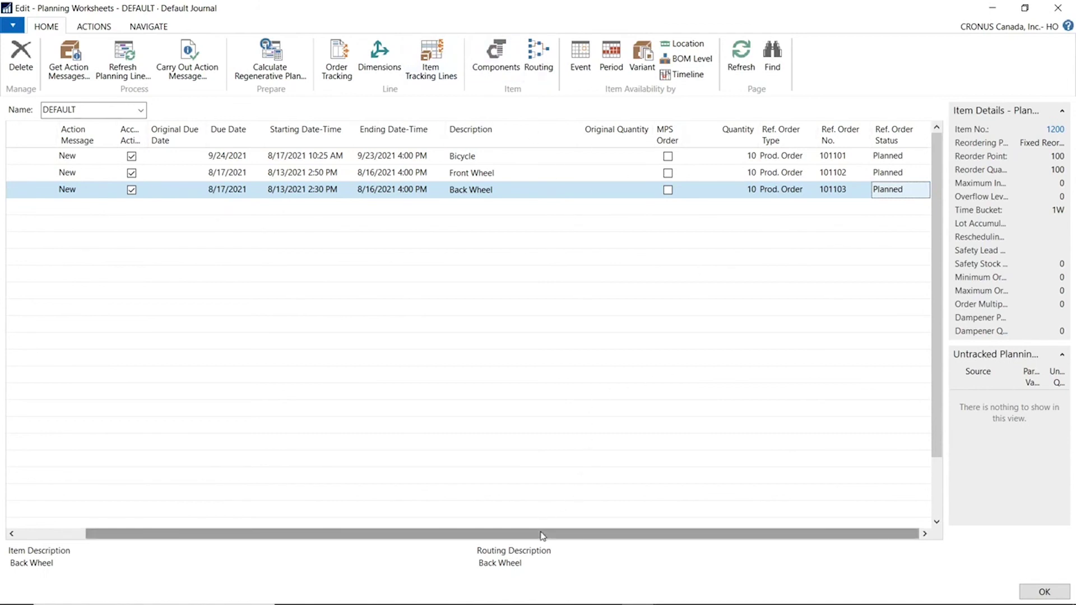
# Carry out the action messages for the DEFAULT planning lines with Production Order set to Planned, and close the worksheet
pyautogui.moveTo(545, 532); pyautogui.dragTo(404, 533)
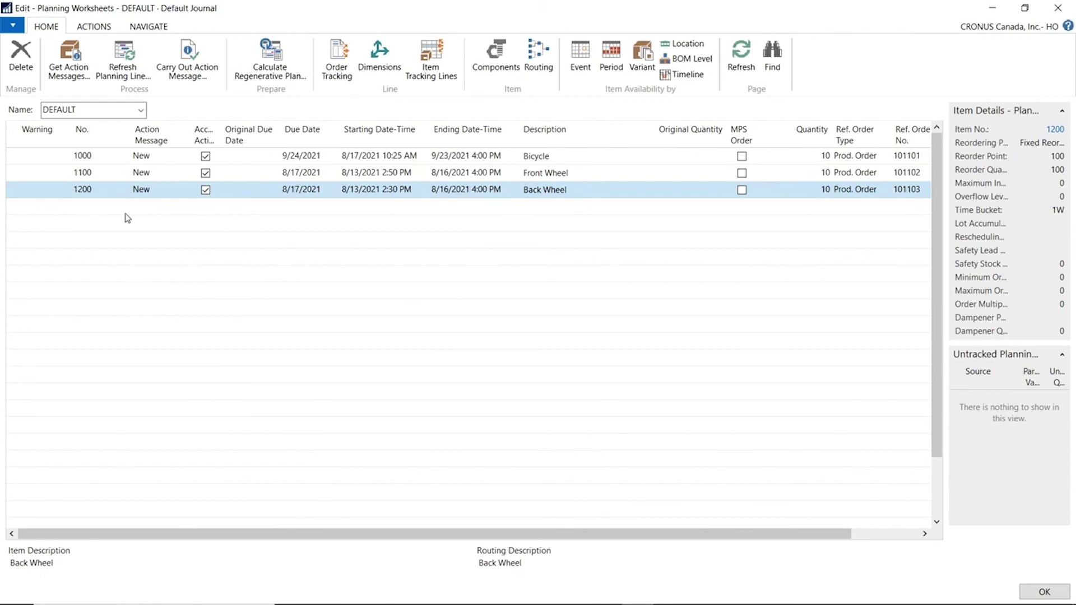
pyautogui.click(46, 157)
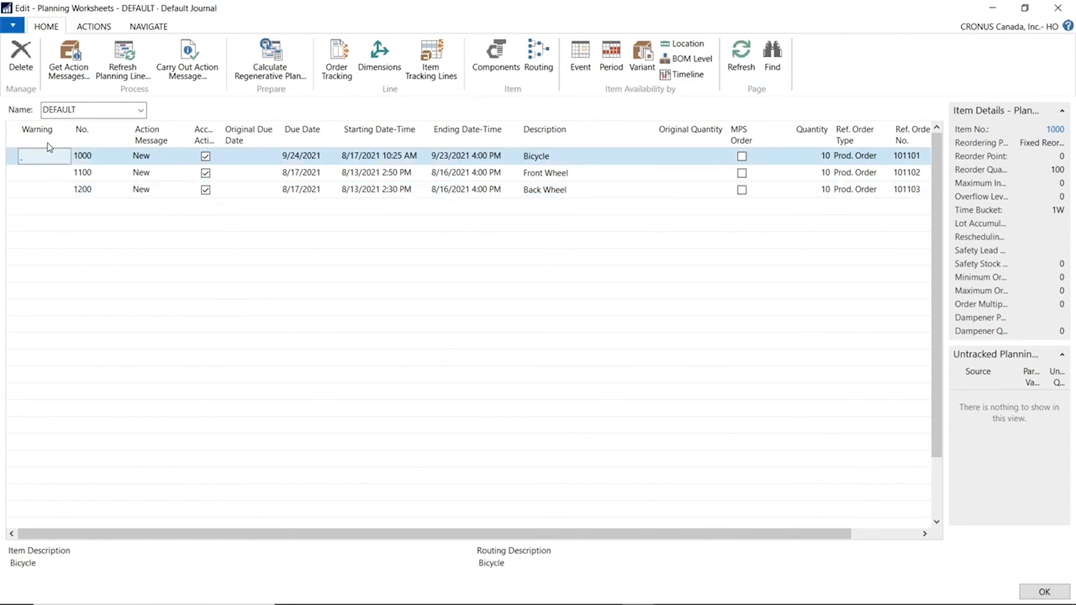
pyautogui.click(197, 66)
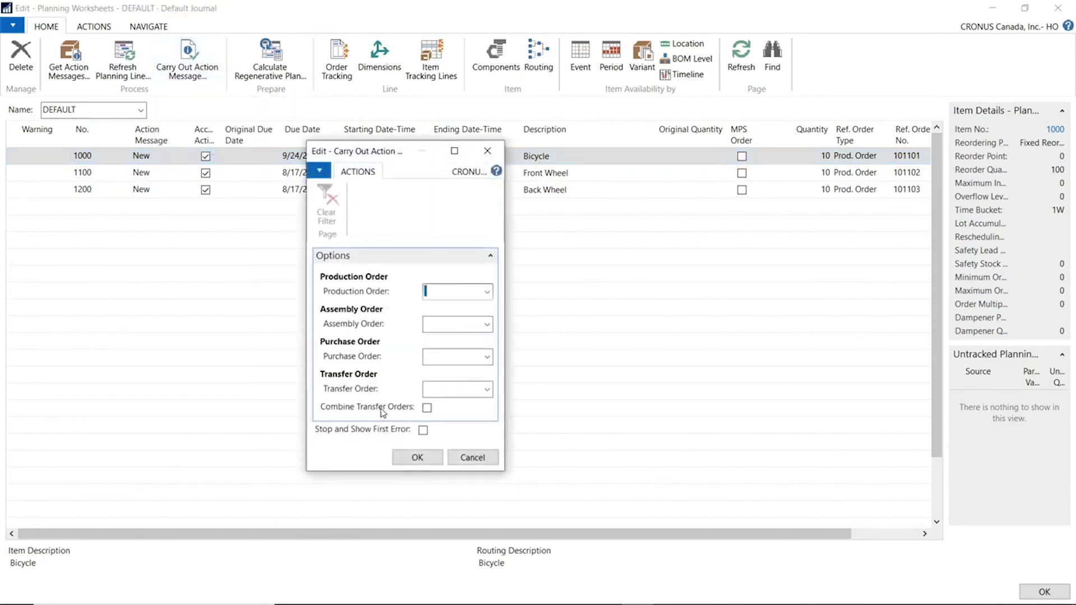
pyautogui.click(487, 292)
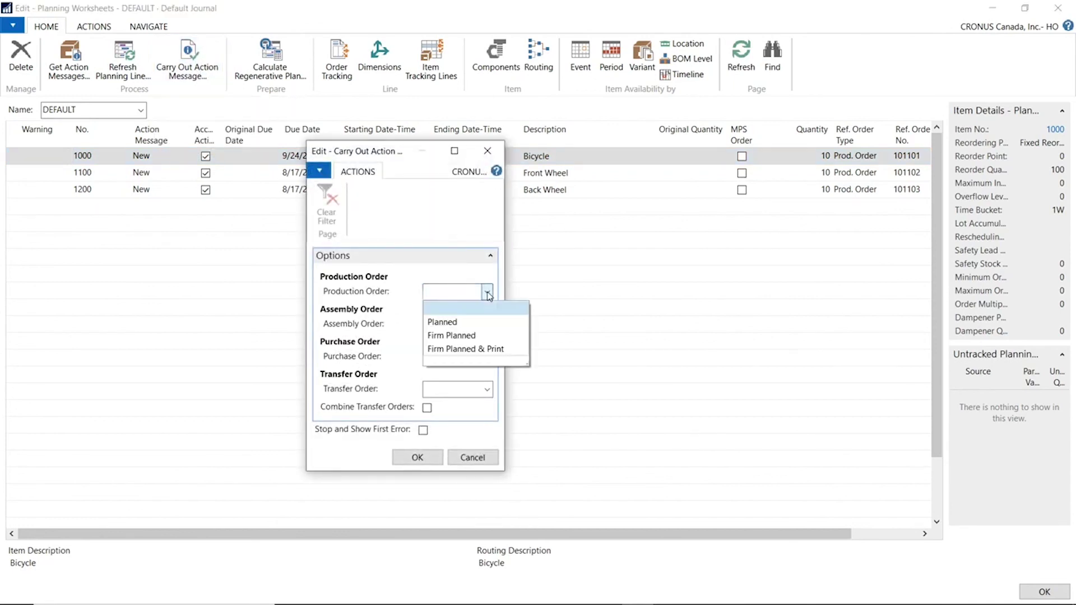
pyautogui.click(443, 322)
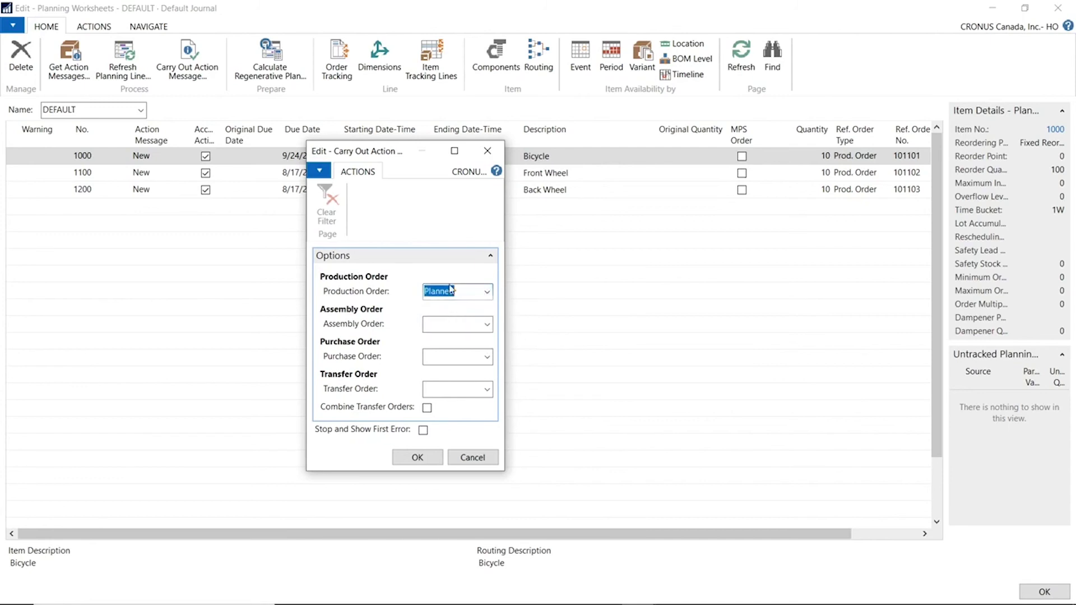
pyautogui.click(418, 457)
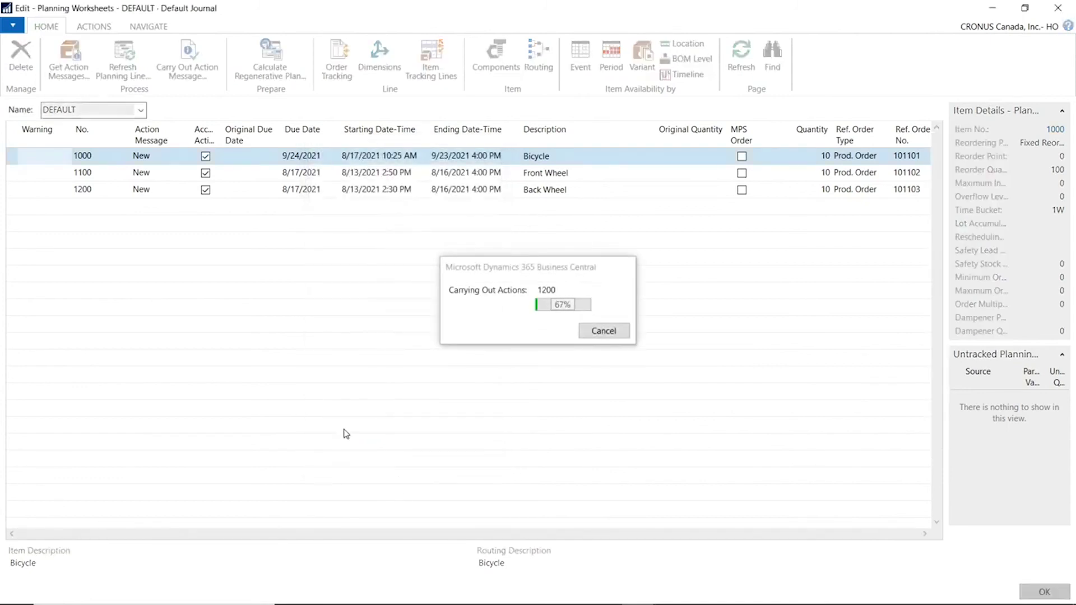
pyautogui.click(1058, 8)
# Search for Planned Production Orders, open the list and check the Bicycle, Front Wheel and Back Wheel orders and their dates
pyautogui.write('plan')
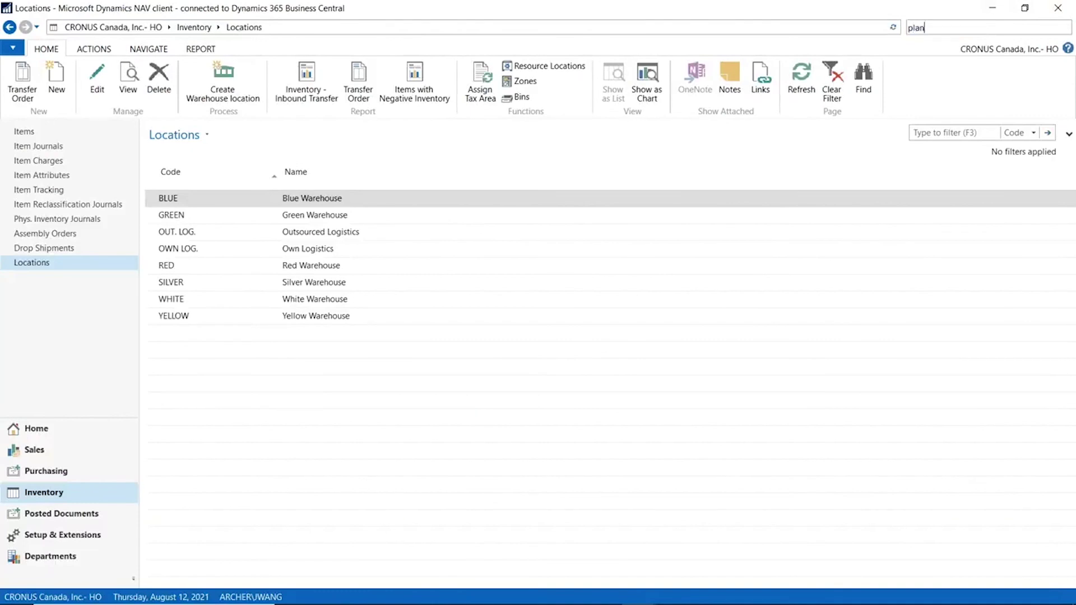
pyautogui.write('ned')
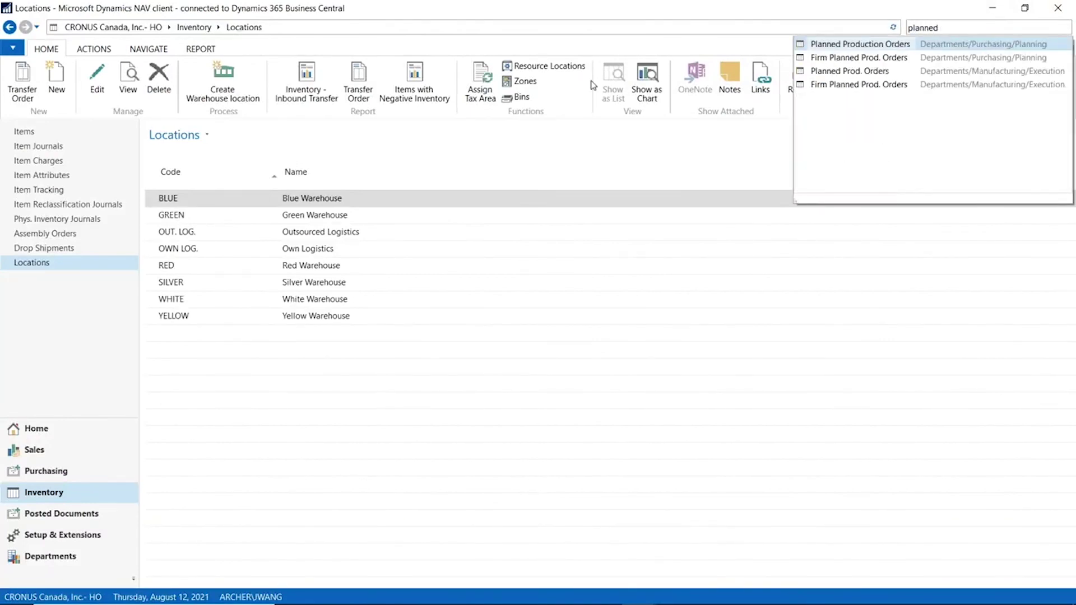
pyautogui.click(841, 44)
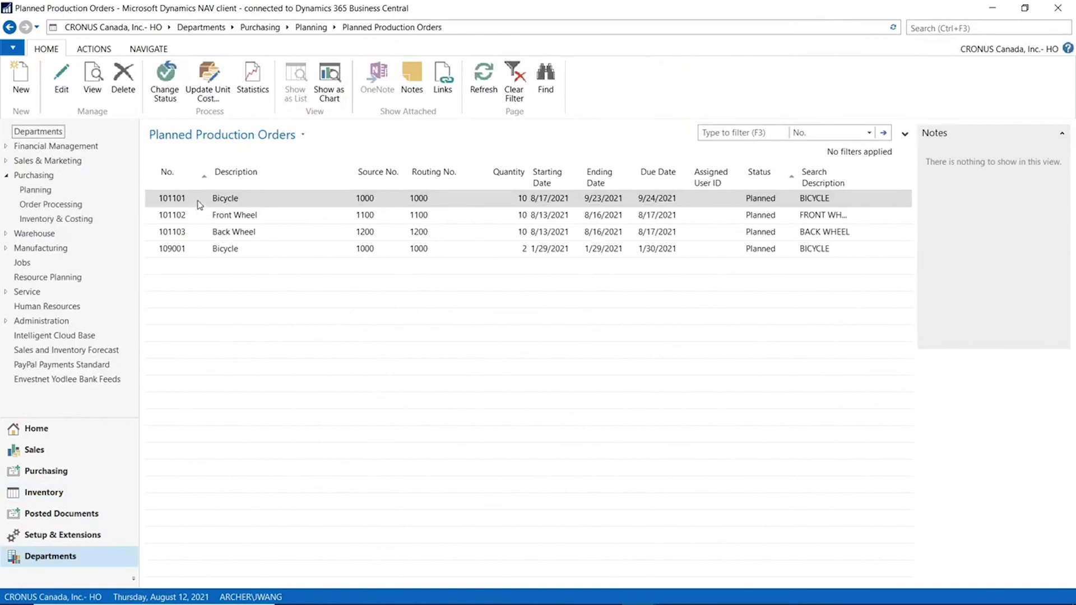
pyautogui.click(197, 204)
pyautogui.click(197, 217)
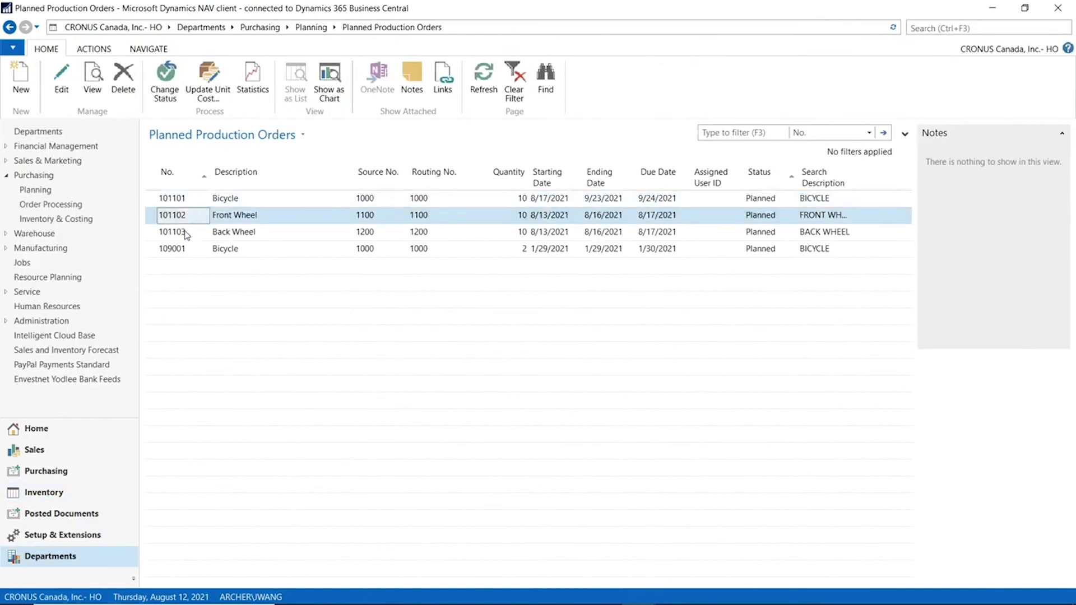
pyautogui.keyDown('shift'); pyautogui.click(185, 232); pyautogui.keyUp('shift')
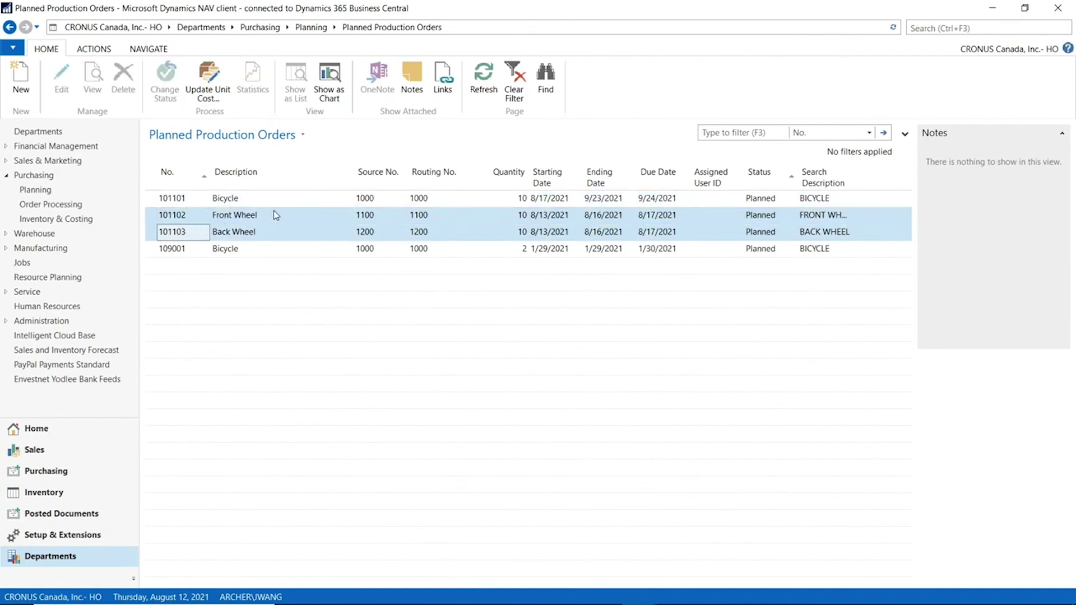
pyautogui.click(571, 200)
pyautogui.click(596, 199)
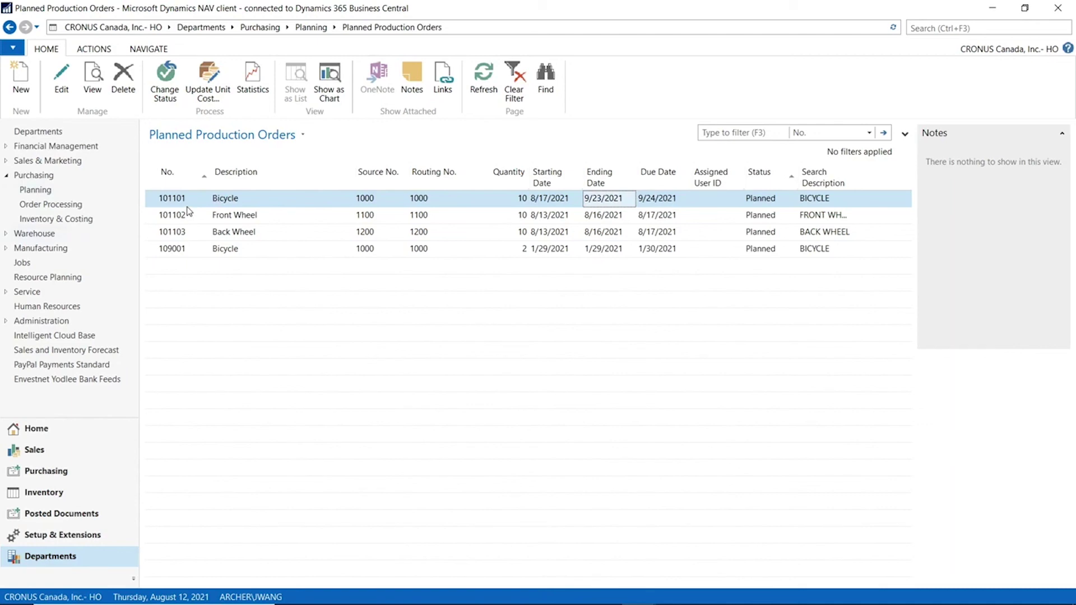
# Open the Back Wheel planned production order, preview a status change to Released, cancel it and close the order
pyautogui.click(180, 234)
pyautogui.doubleClick(179, 234)
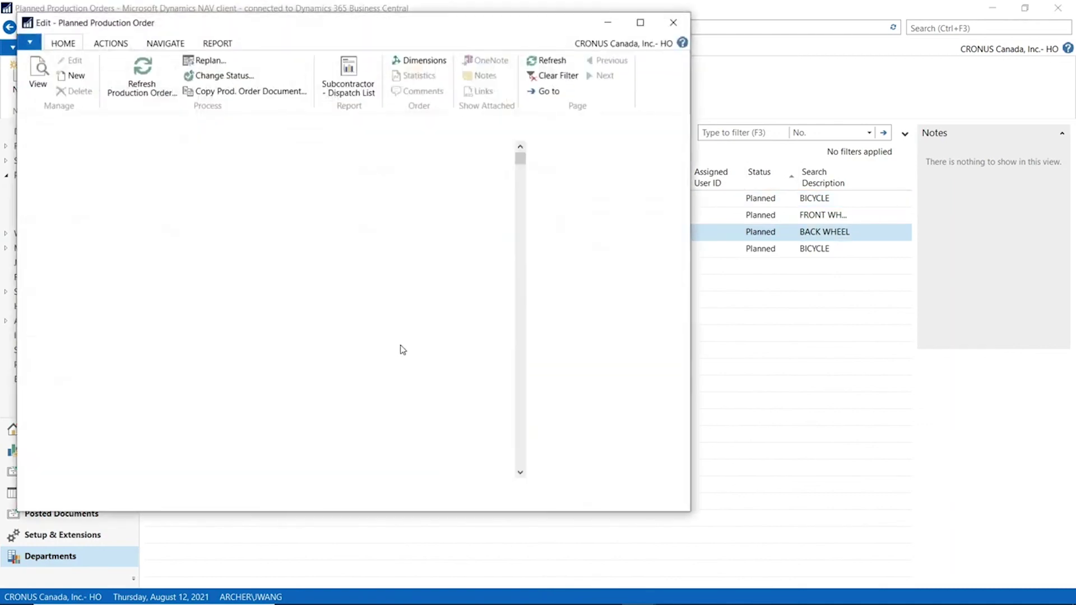
pyautogui.click(639, 23)
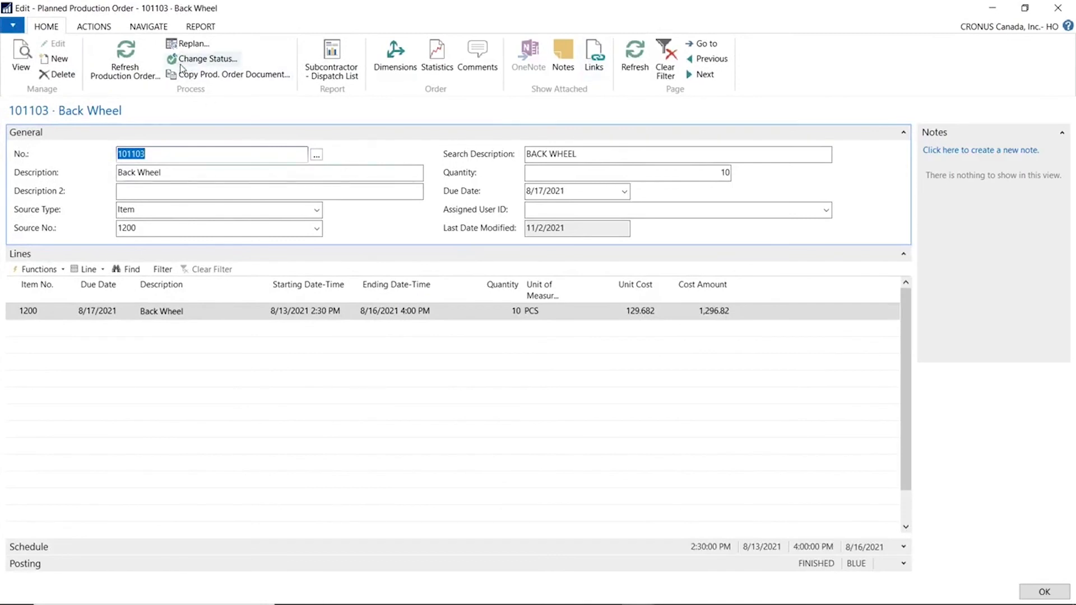
pyautogui.click(202, 58)
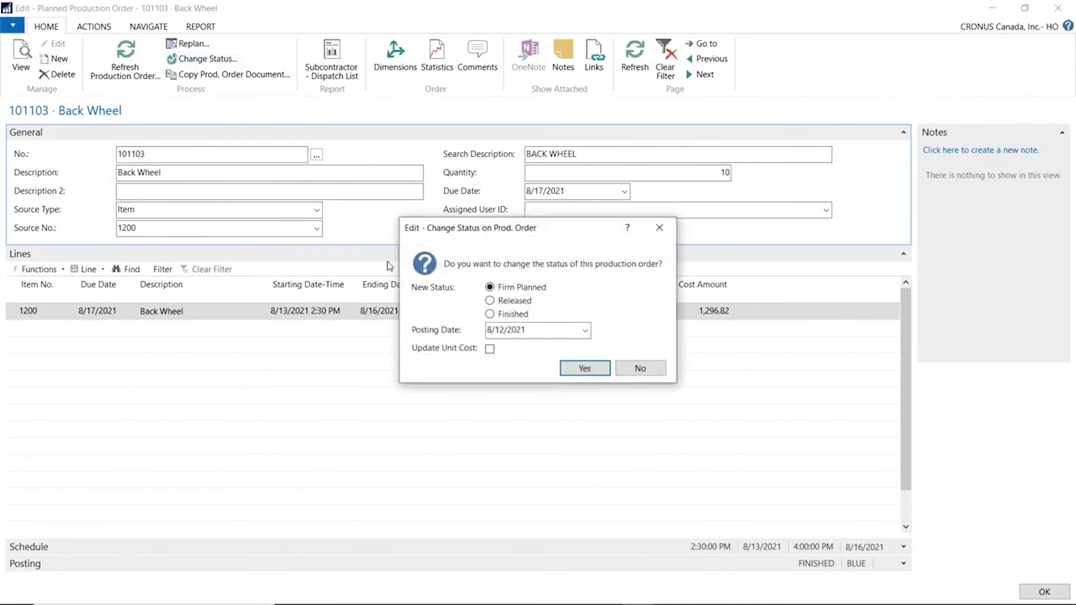
pyautogui.click(499, 302)
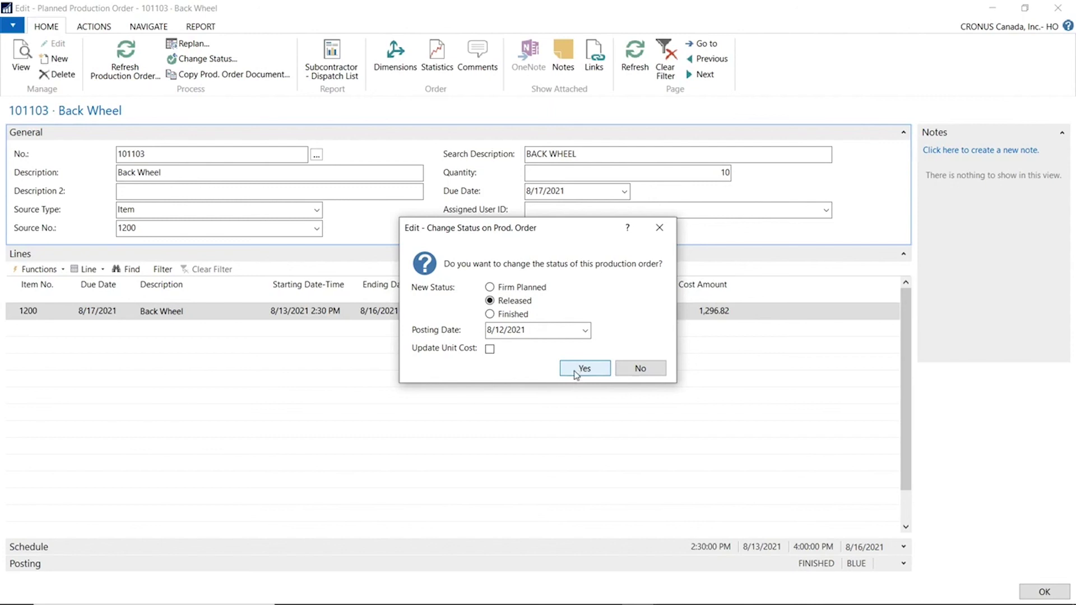
pyautogui.click(642, 370)
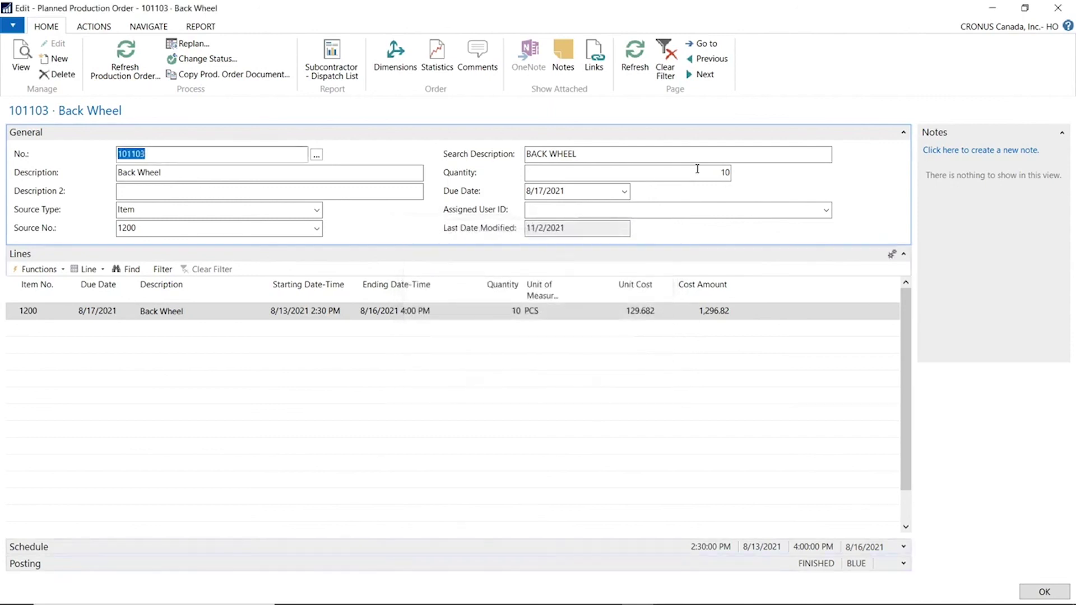
pyautogui.click(1054, 8)
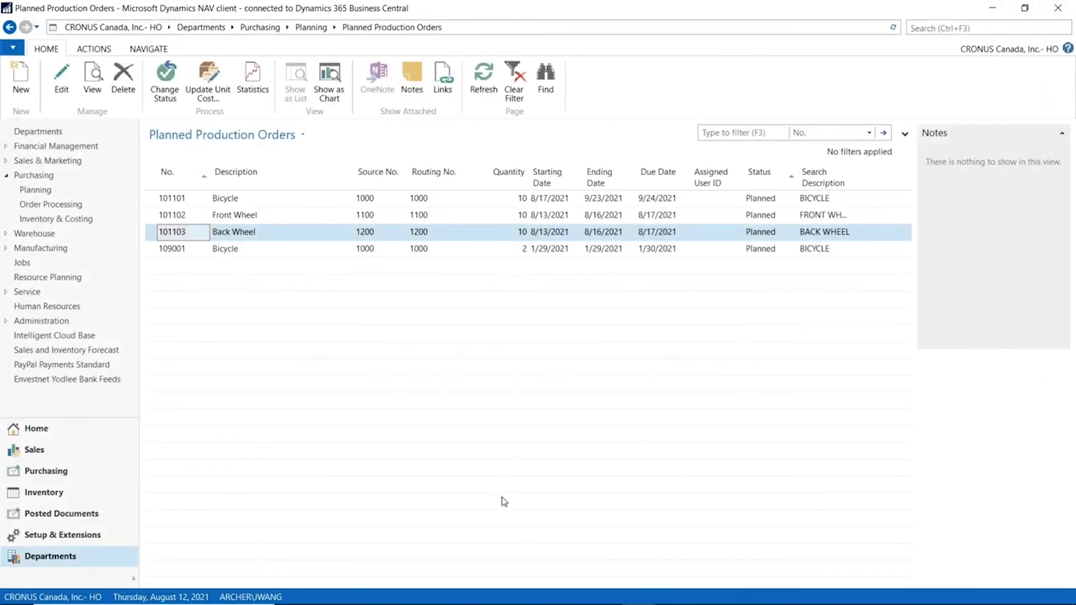
# Switch to the Cannon Group sales order and examine its Promised Delivery Date
pyautogui.click(637, 594)
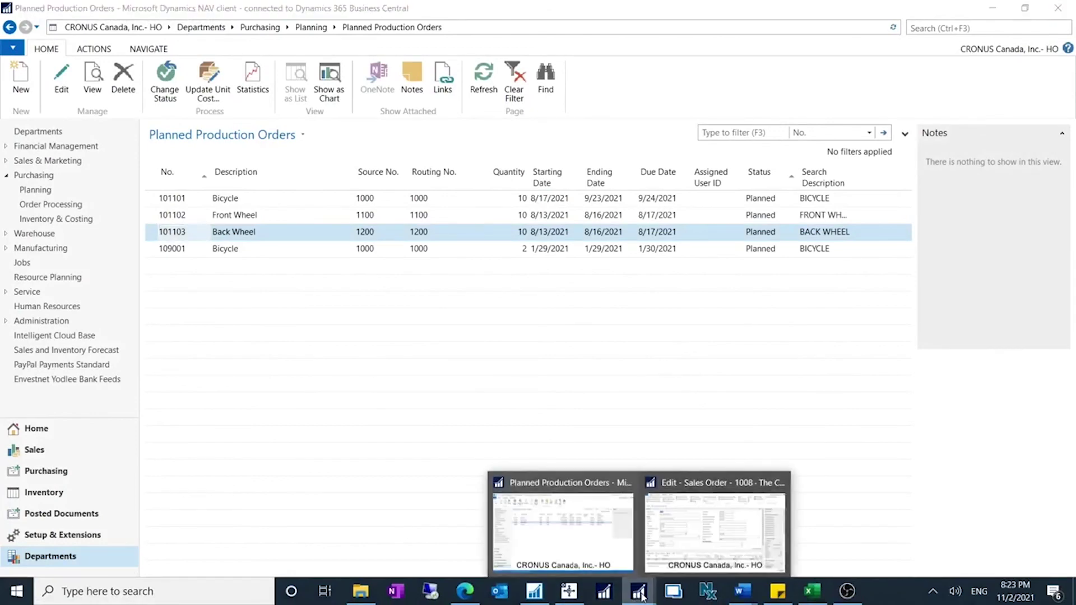
pyautogui.click(727, 552)
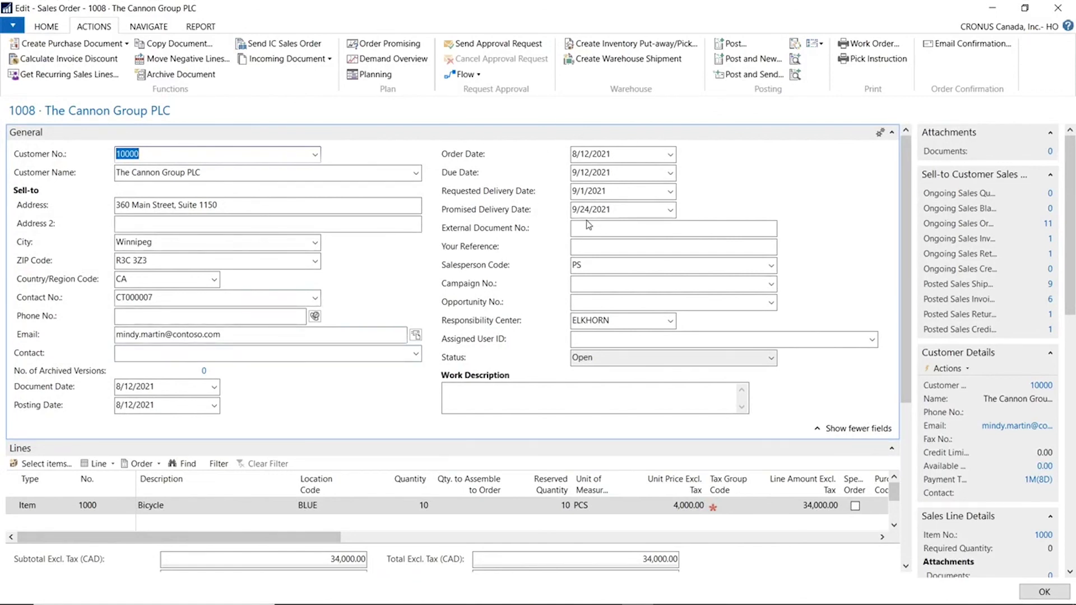
pyautogui.click(629, 208)
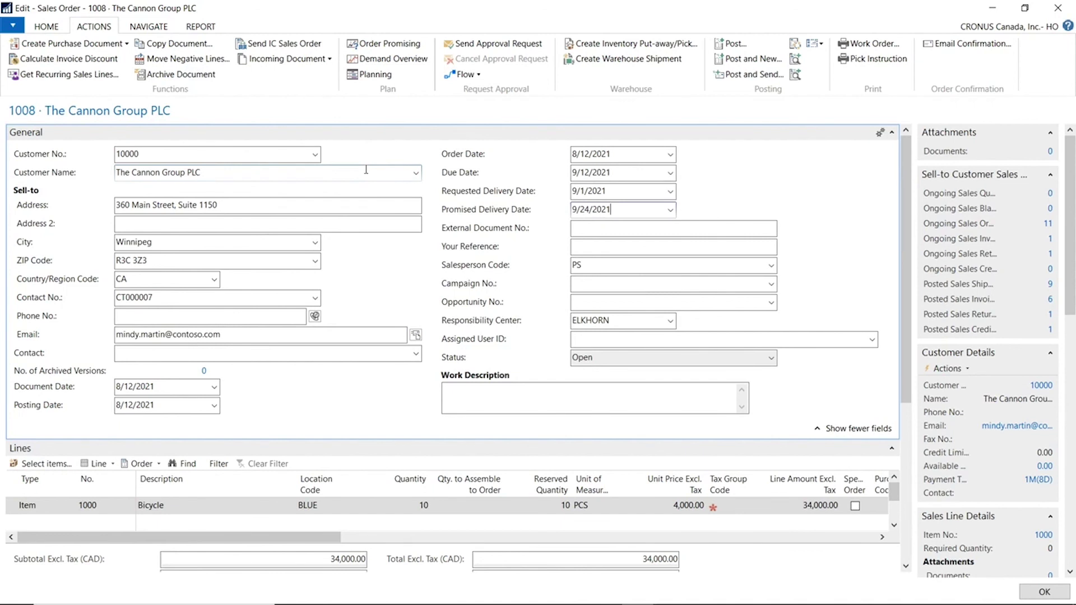
pyautogui.moveTo(643, 213); pyautogui.dragTo(536, 214)
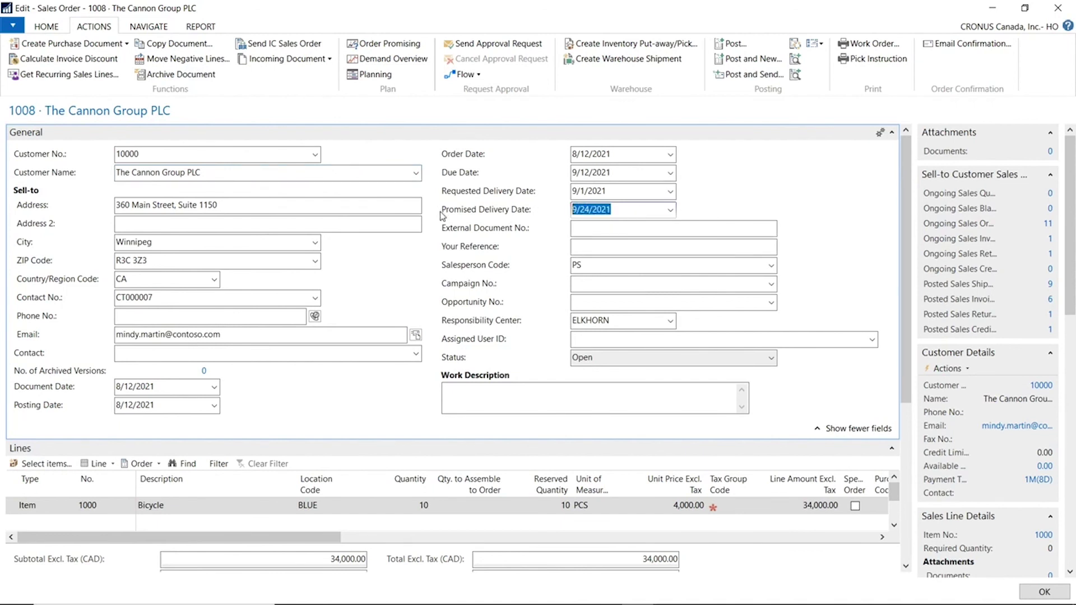
pyautogui.click(633, 209)
pyautogui.moveTo(627, 208); pyautogui.dragTo(541, 213)
pyautogui.press('super')
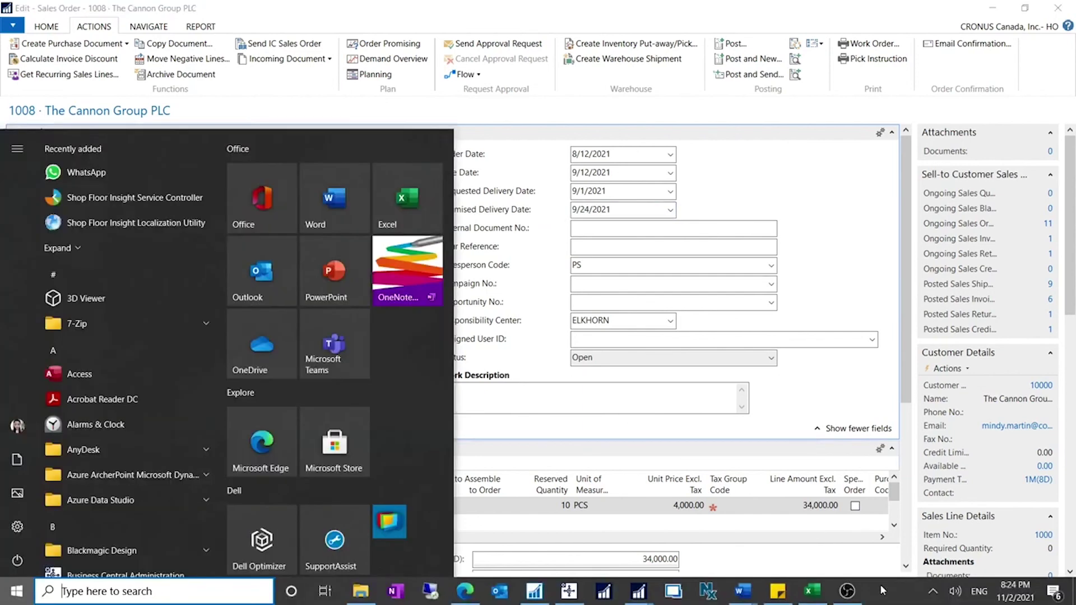
pyautogui.press('Escape')
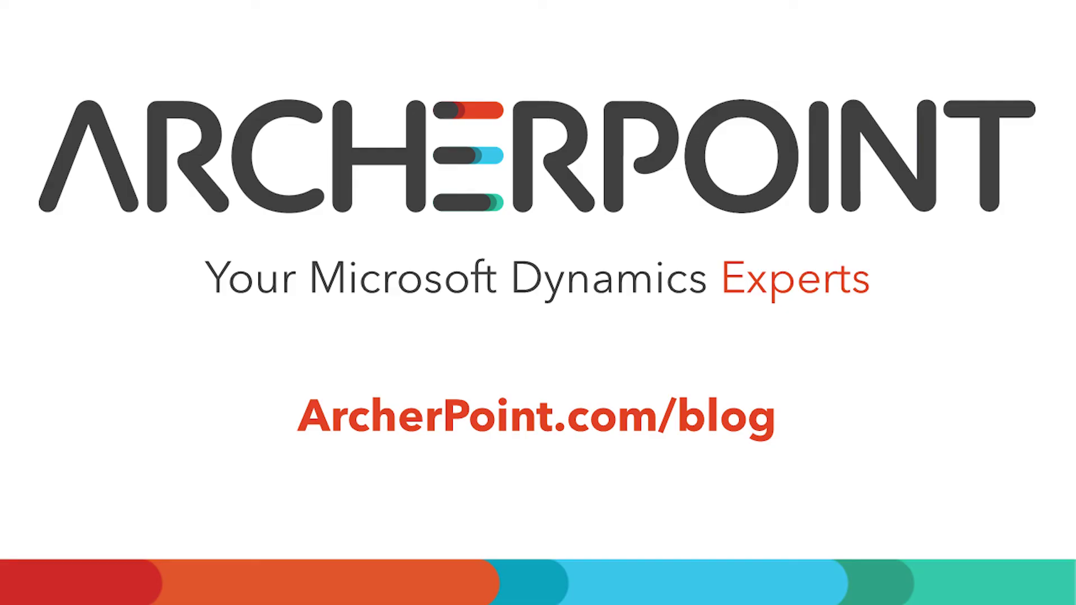